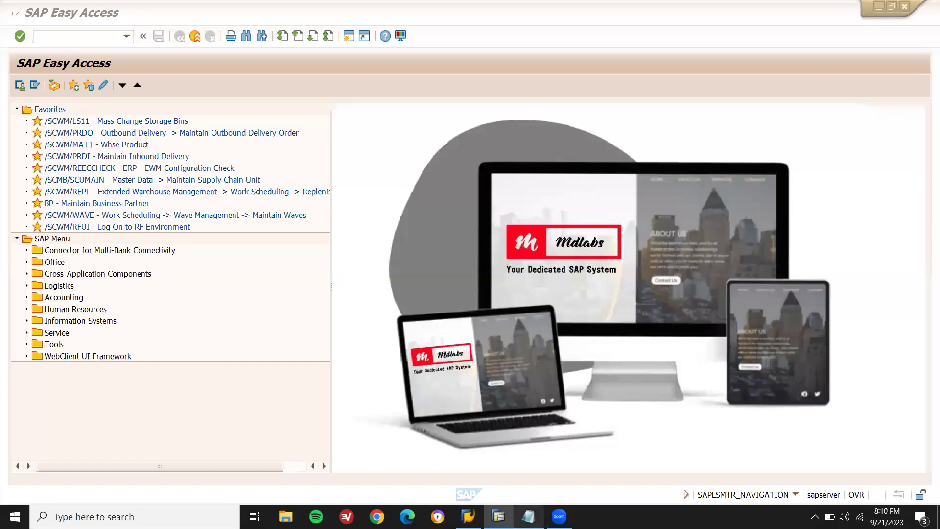
# Switch to the Notepad notes, extend the "OTC CYCLE" line with "OR O2C CYCLE", and add a blank line beneath it
pyautogui.hotkey('alt', 'Tab')
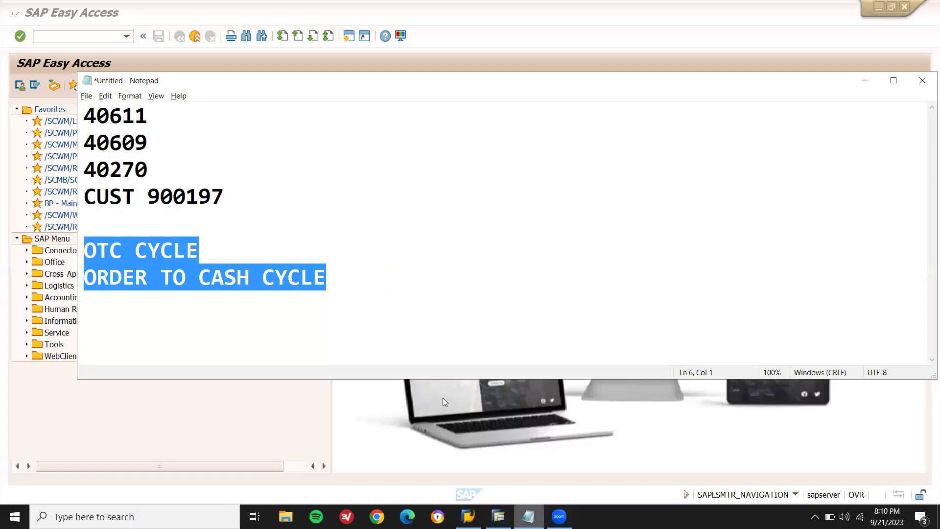
pyautogui.click(394, 263)
pyautogui.press('Home')
pyautogui.press('Right')
pyautogui.press('Right')
pyautogui.press('Right')
pyautogui.press('Right')
pyautogui.press('Right')
pyautogui.press('Right')
pyautogui.press('Right')
pyautogui.press('Right')
pyautogui.press('Right')
pyautogui.press('Right')
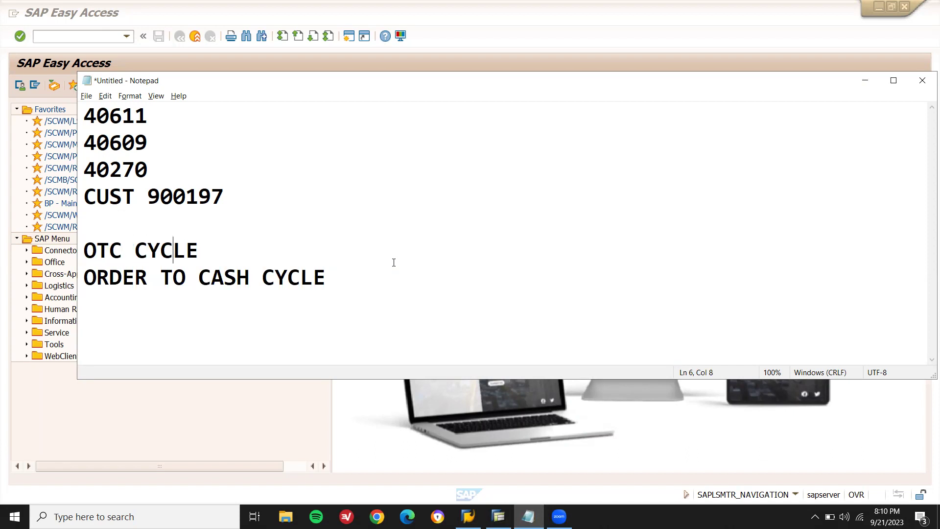
pyautogui.write('OR O')
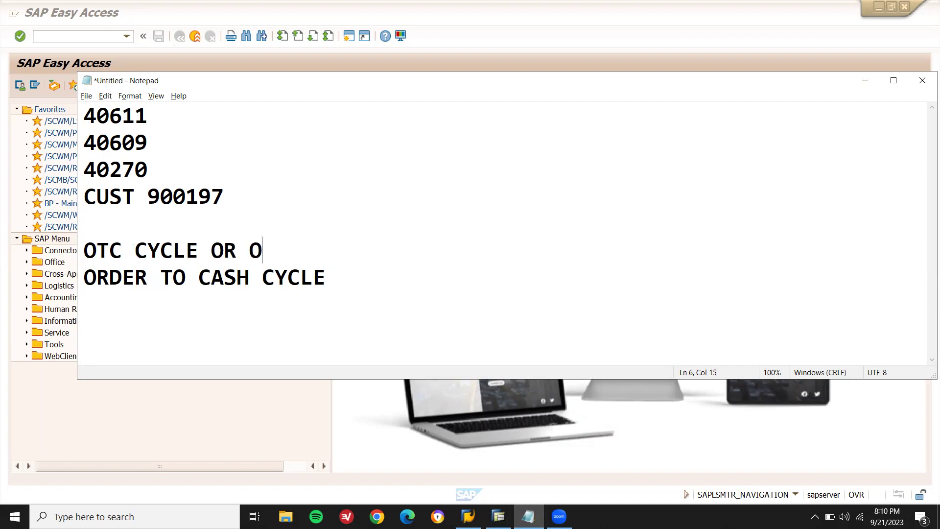
pyautogui.write('2C CYCLE')
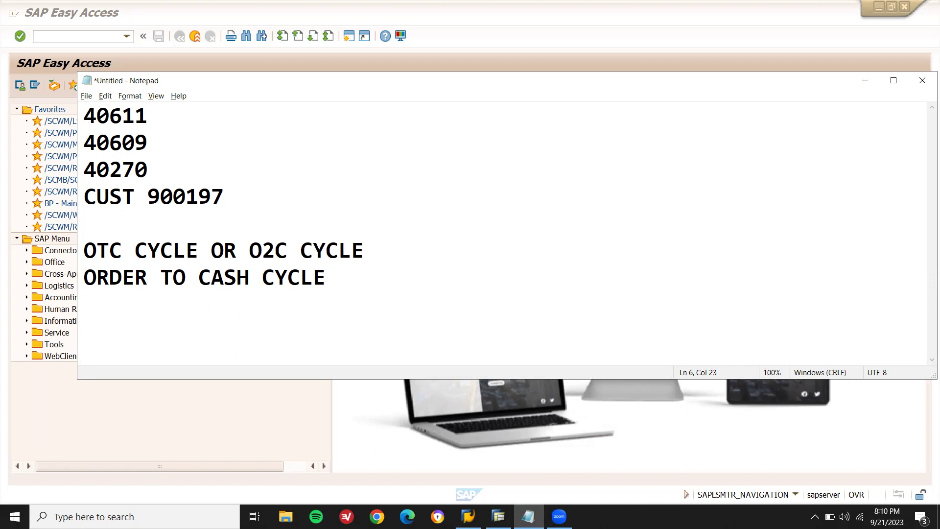
pyautogui.press('Return')
pyautogui.press('Down')
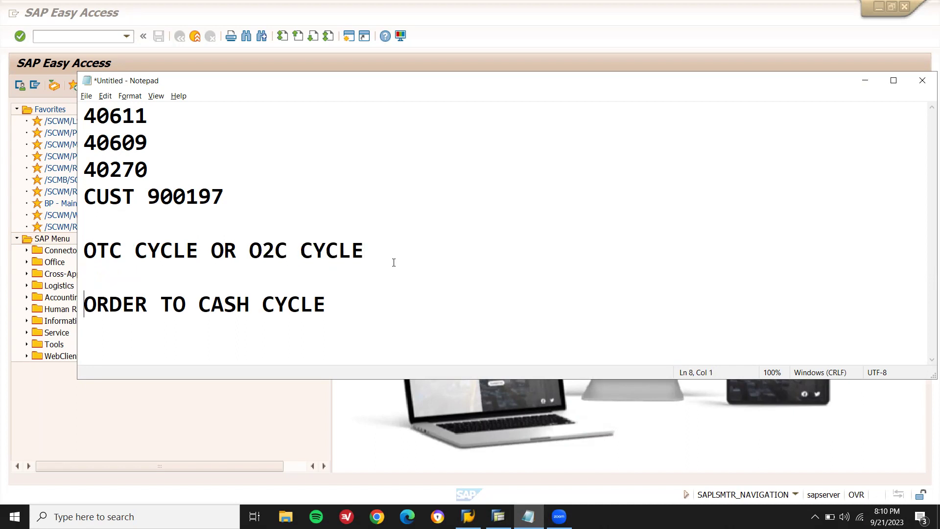
# Under "ORDER TO CASH CYCLE", add the numbered lines "1. INQUIRY", "2. QUOTATION" and "3. SALES ORD"
pyautogui.press('End')
pyautogui.press('Return')
pyautogui.write('1. INQUIRY')
pyautogui.press('Return')
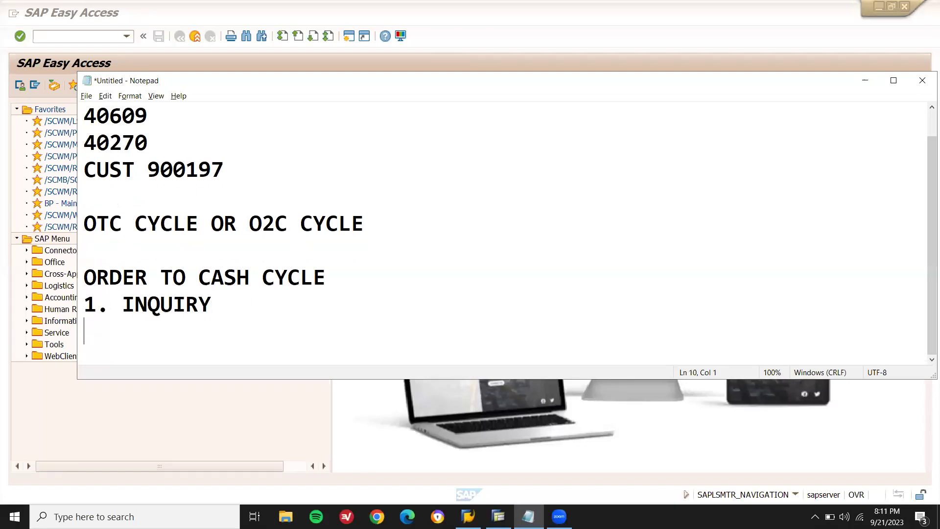
pyautogui.write('2. QUOTAY')
pyautogui.press('BackSpace')
pyautogui.write('TION')
pyautogui.press('Return')
pyautogui.write('3')
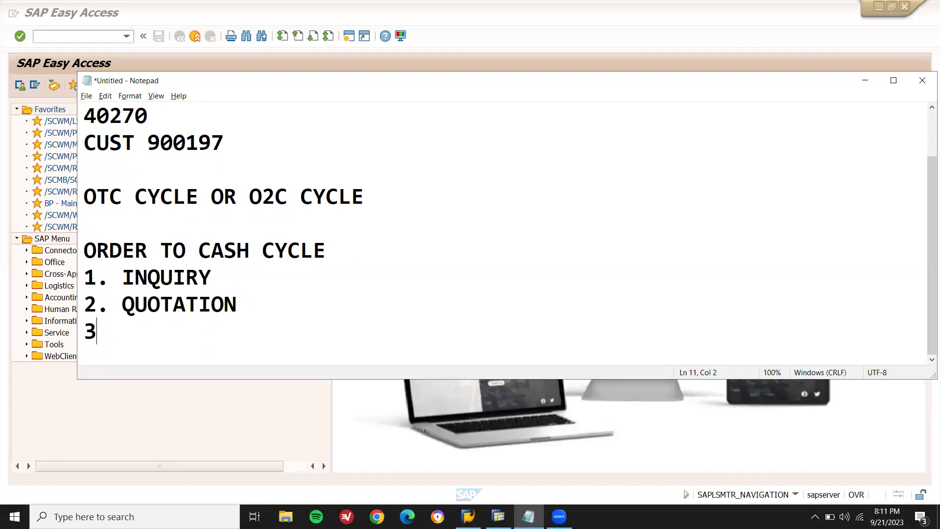
pyautogui.write('. SALES ')
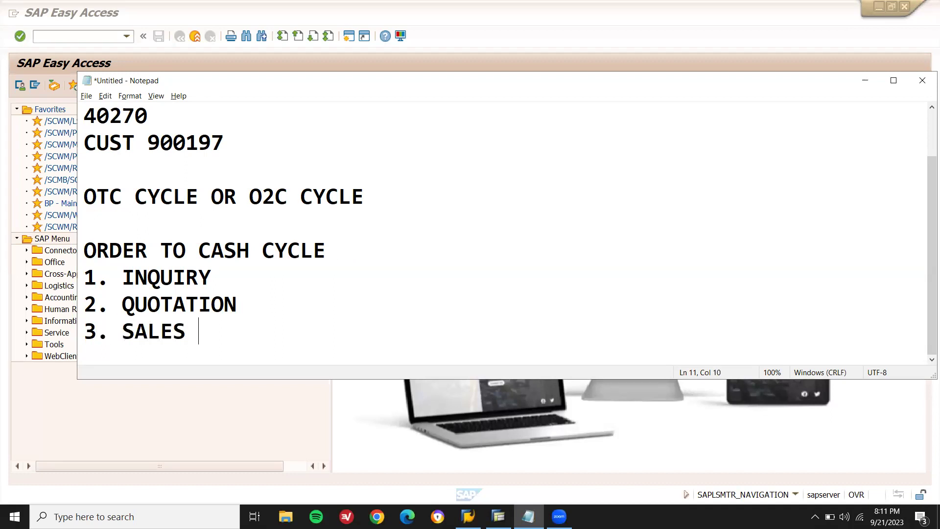
pyautogui.write('ORD')
pyautogui.press('Return')
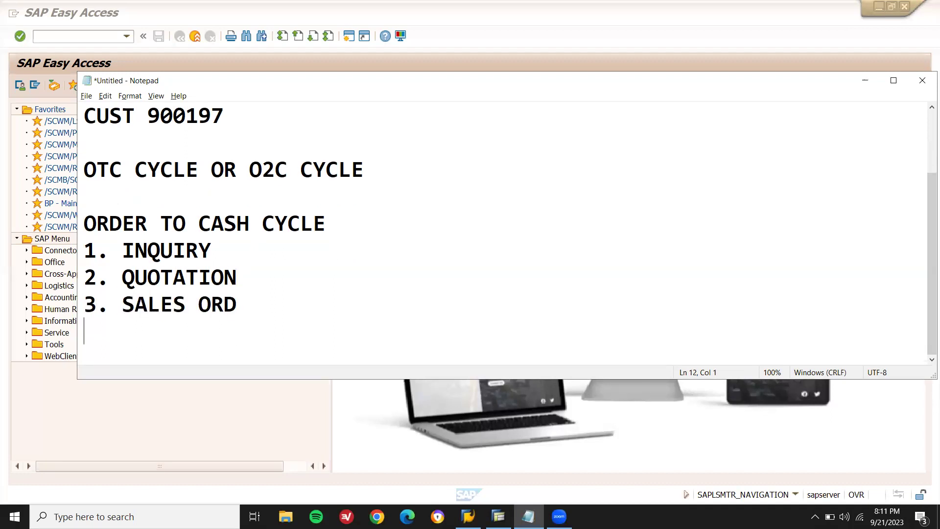
# Continue the numbered list with "4. DELIVERY" and "5. BILLING"
pyautogui.write('4. DEL')
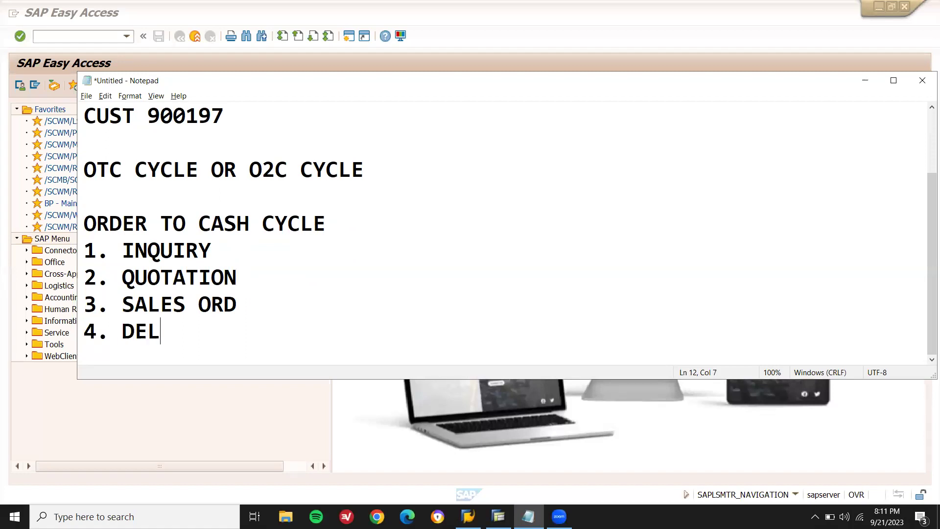
pyautogui.write('IVEY')
pyautogui.press('BackSpace')
pyautogui.write('RY')
pyautogui.press('Return')
pyautogui.write('5. BILL')
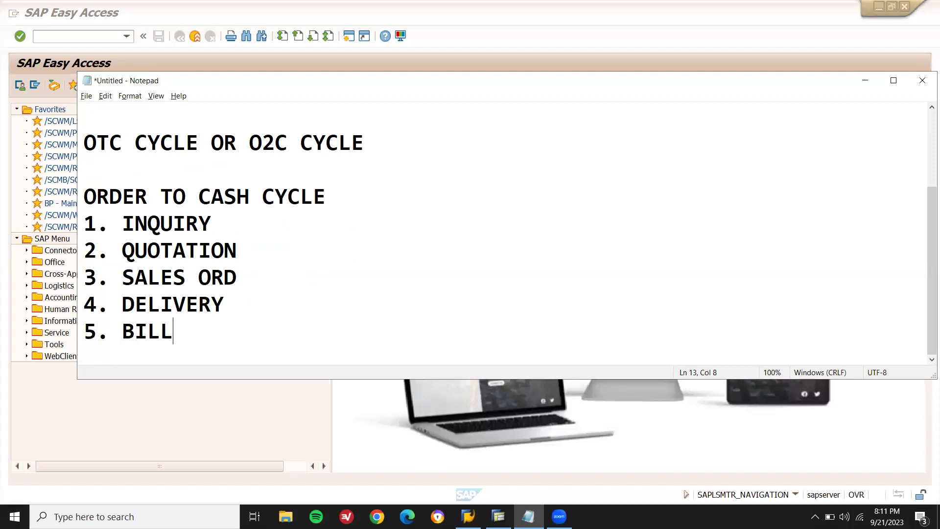
pyautogui.write('ING')
# Append the transaction codes VA11/12/13 to the INQUIRY line and VA21/22/23 to the QUOTATION line
pyautogui.click(367, 221)
pyautogui.write('VA11')
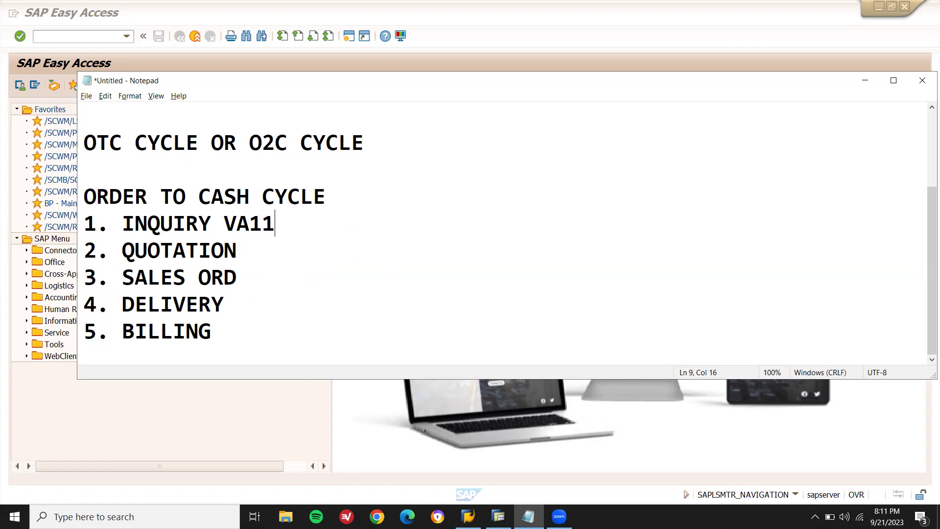
pyautogui.press('Down')
pyautogui.write('VA21')
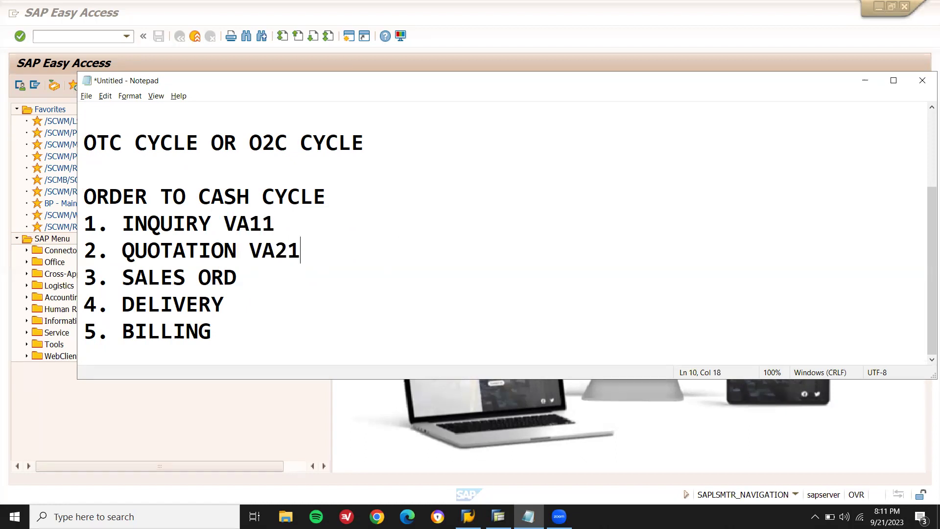
pyautogui.write('/22/23')
pyautogui.click(367, 220)
pyautogui.write('/')
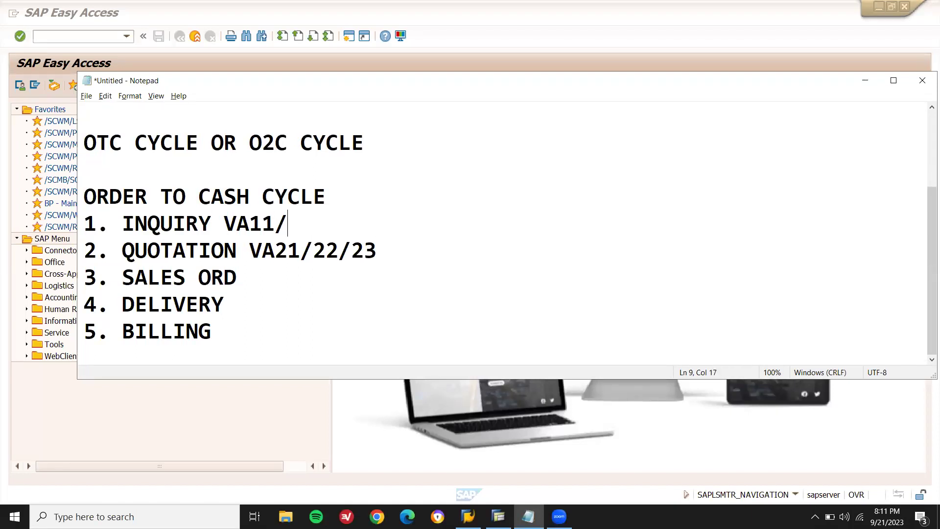
pyautogui.write('12/13')
# Append the transaction codes VA01/02/03 to SALES ORD, VL01N/02N/03N to DELIVERY and VF01/02/03 to BILLING
pyautogui.press('Down')
pyautogui.press('Down')
pyautogui.write('VA01/02/03')
pyautogui.press('Down')
pyautogui.write('VL01')
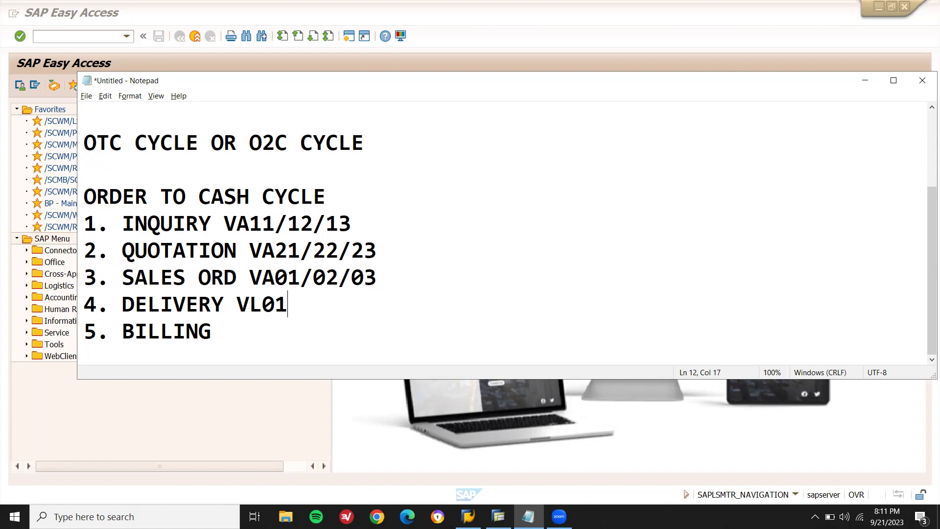
pyautogui.write('N/02')
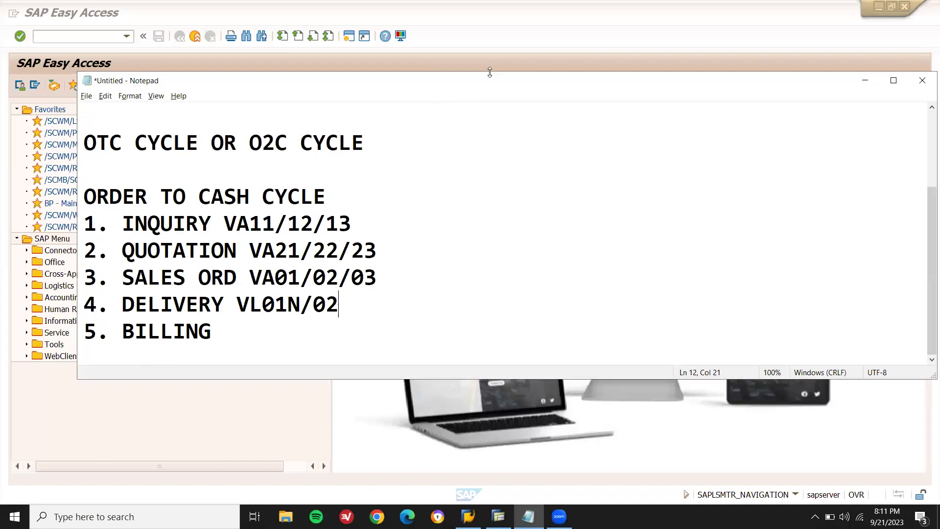
pyautogui.write('N/03N')
pyautogui.click(212, 331)
pyautogui.write('VF01/02/03')
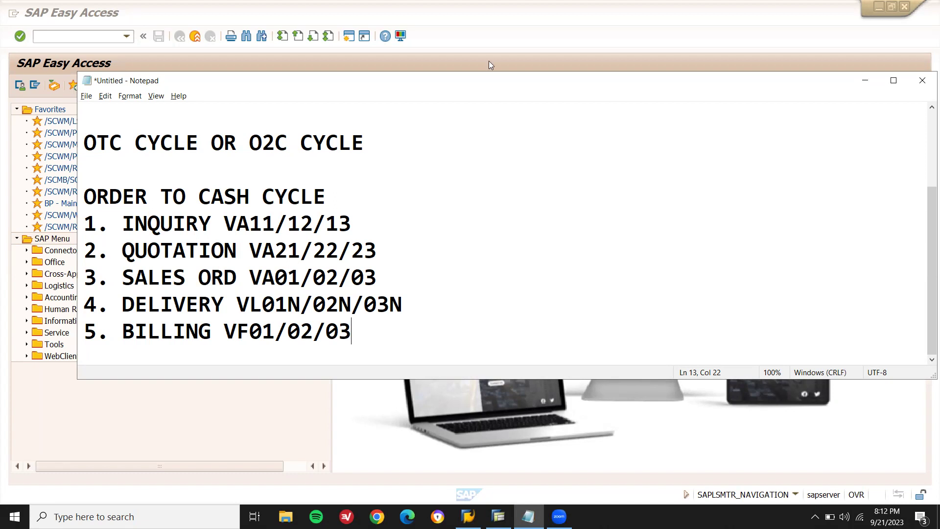
pyautogui.moveTo(358, 214); pyautogui.dragTo(127, 220)
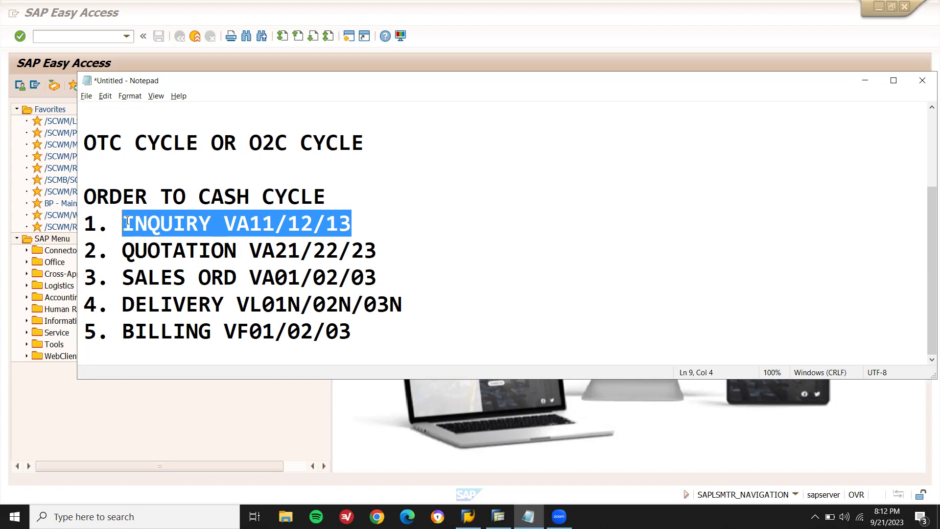
pyautogui.moveTo(84, 223); pyautogui.dragTo(127, 221)
pyautogui.doubleClick(162, 221)
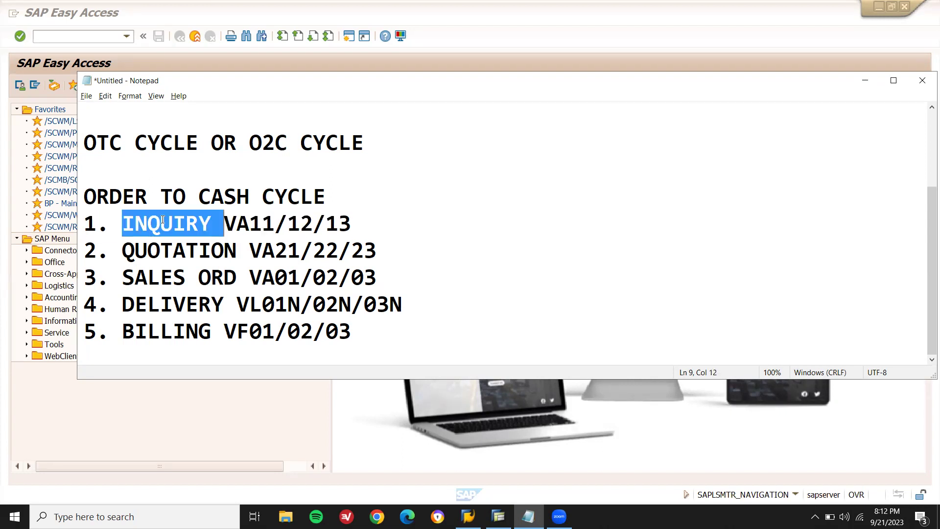
pyautogui.doubleClick(161, 252)
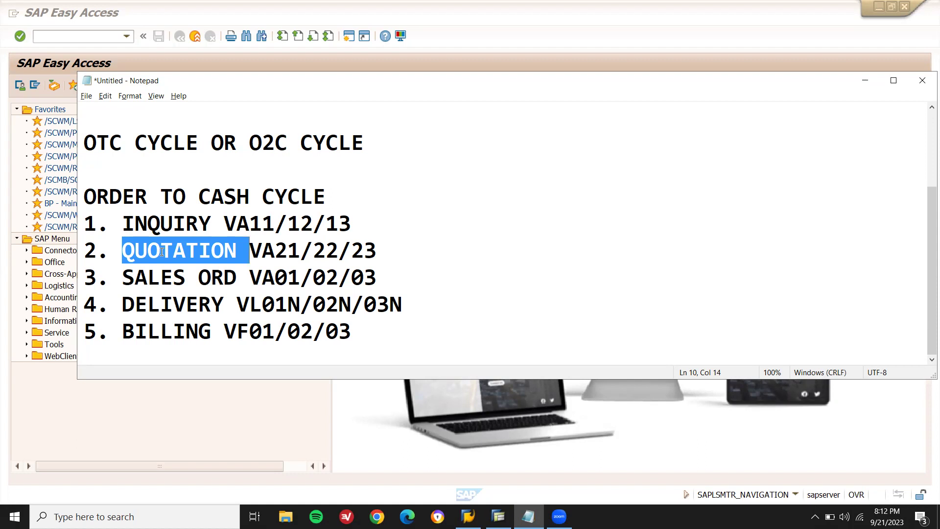
pyautogui.doubleClick(162, 251)
pyautogui.moveTo(399, 283); pyautogui.dragTo(128, 284)
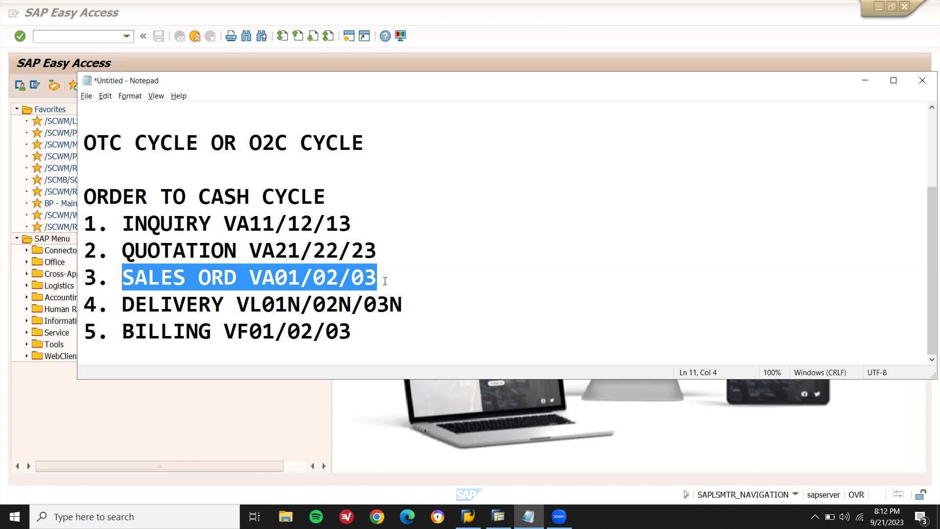
# Add the indented sub-items "1. HEADER" and "2. MATERIAL" beneath the SALES ORD line
pyautogui.click(384, 279)
pyautogui.press('Return')
pyautogui.press('Tab')
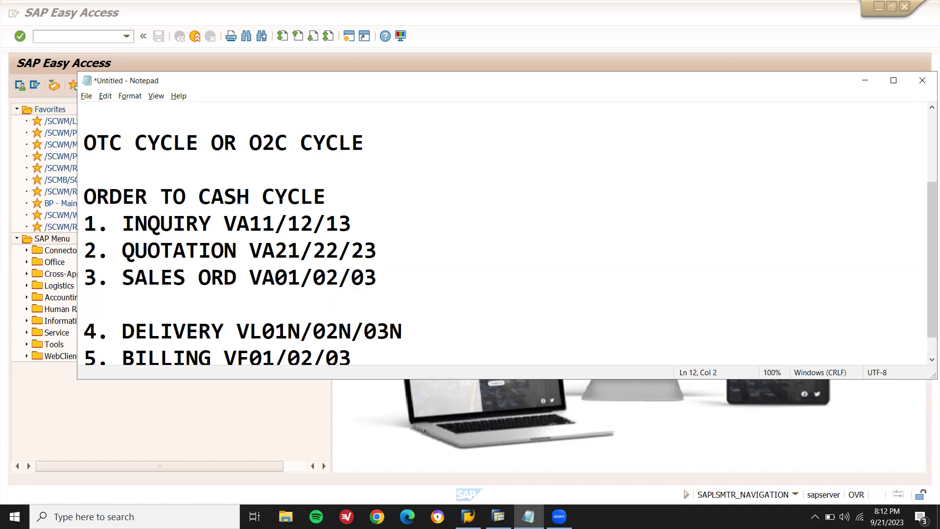
pyautogui.write('1. HEADER')
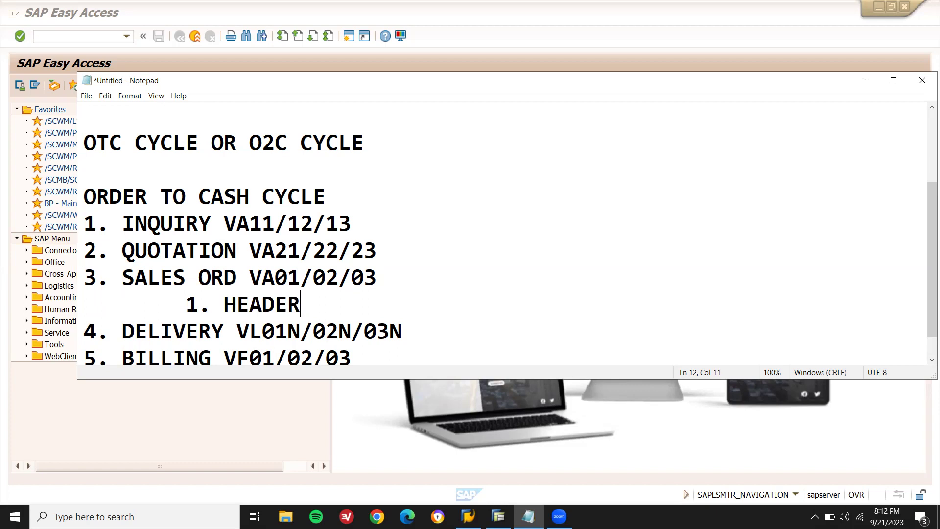
pyautogui.press('Return')
pyautogui.press('Tab')
pyautogui.write('2. MATERIAL')
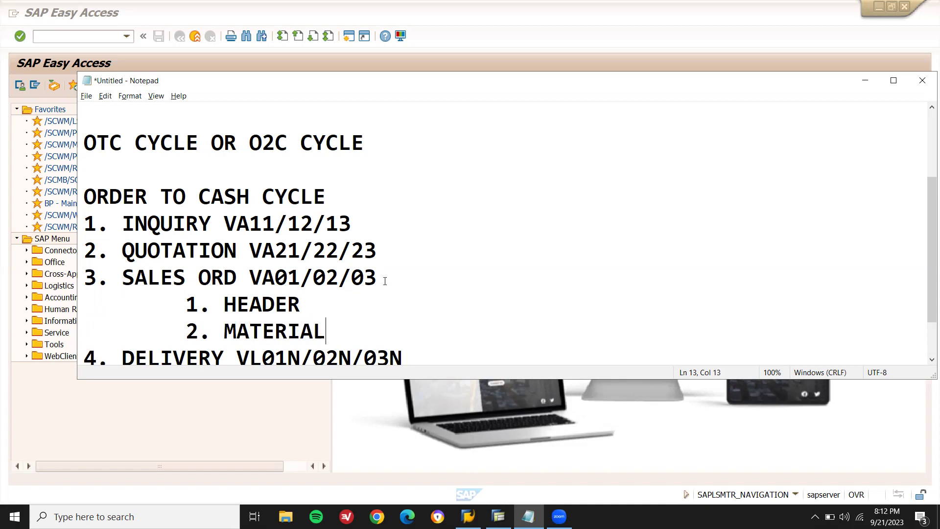
# Add the indented line "PICK & PGI" beneath the DELIVERY line
pyautogui.scroll(-1, 385, 281)
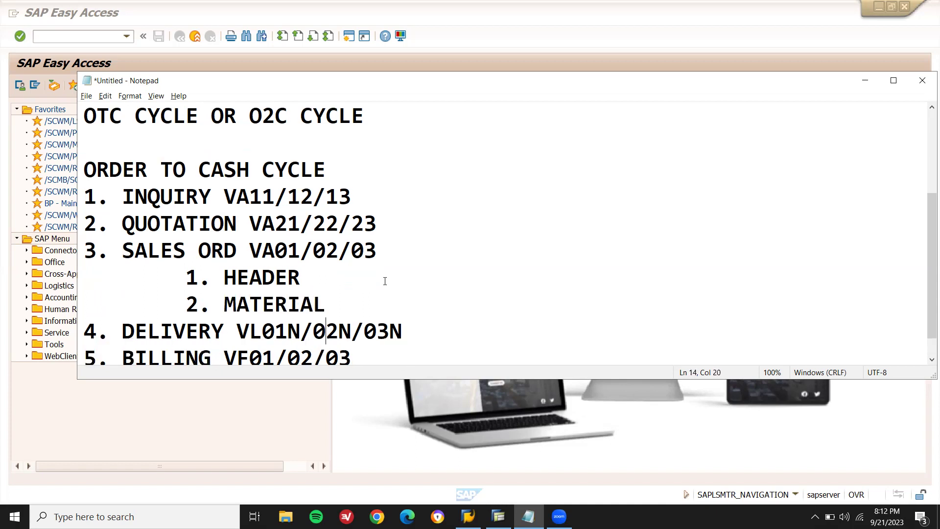
pyautogui.click(436, 322)
pyautogui.press('Return')
pyautogui.press('Tab')
pyautogui.write('PI')
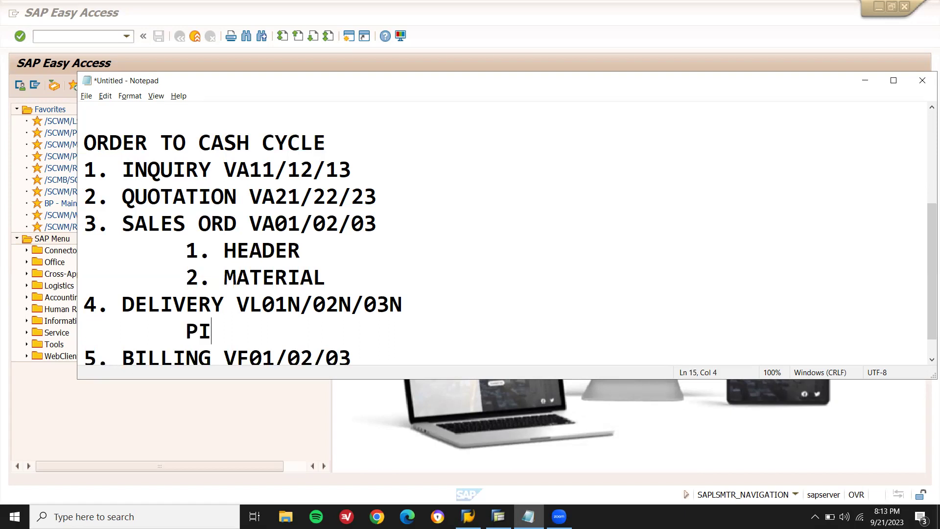
pyautogui.write('CK & PGL')
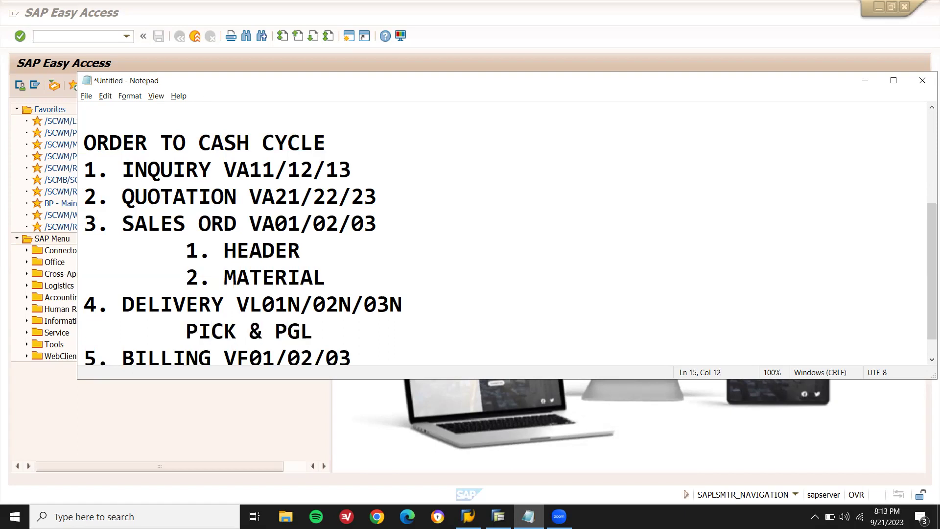
pyautogui.press('BackSpace')
pyautogui.write('I')
pyautogui.press('Down')
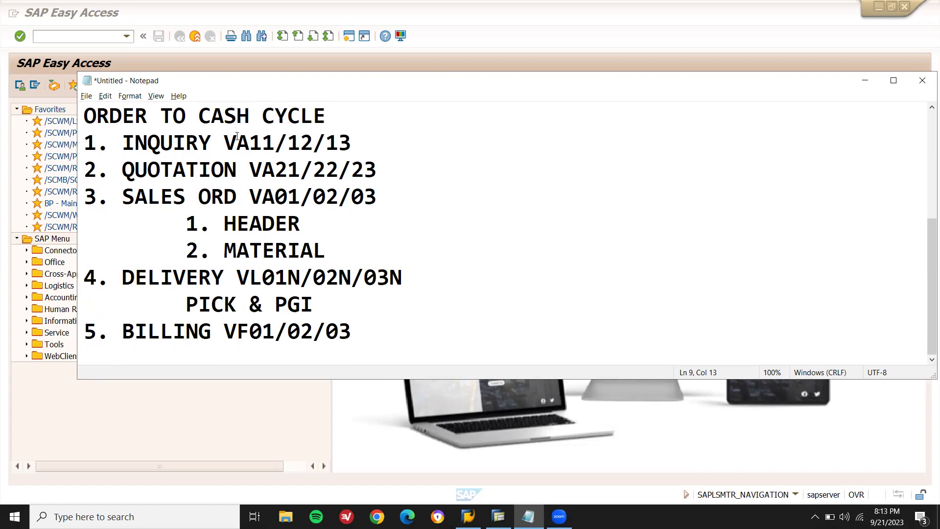
# Switch to SAP Easy Access and start transaction VA11 to create an inquiry
pyautogui.click(92, 40)
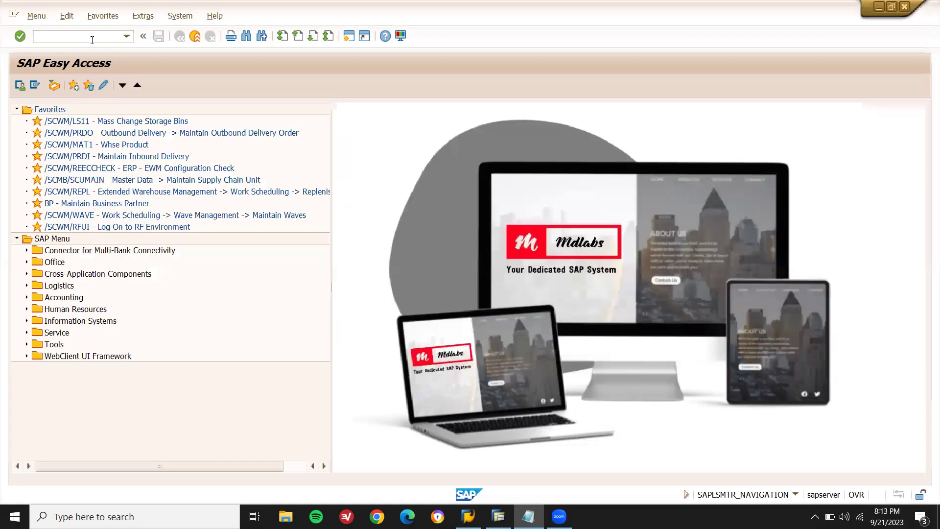
pyautogui.write('VA11')
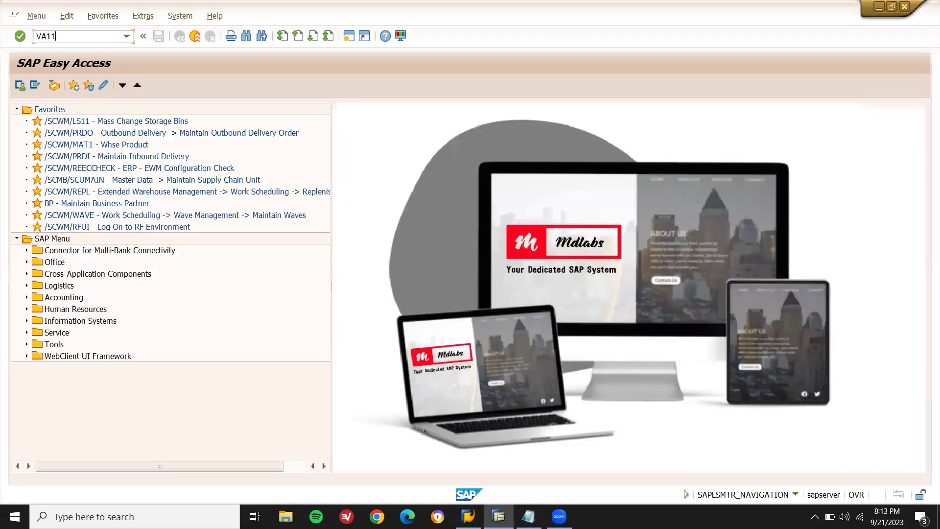
pyautogui.press('Return')
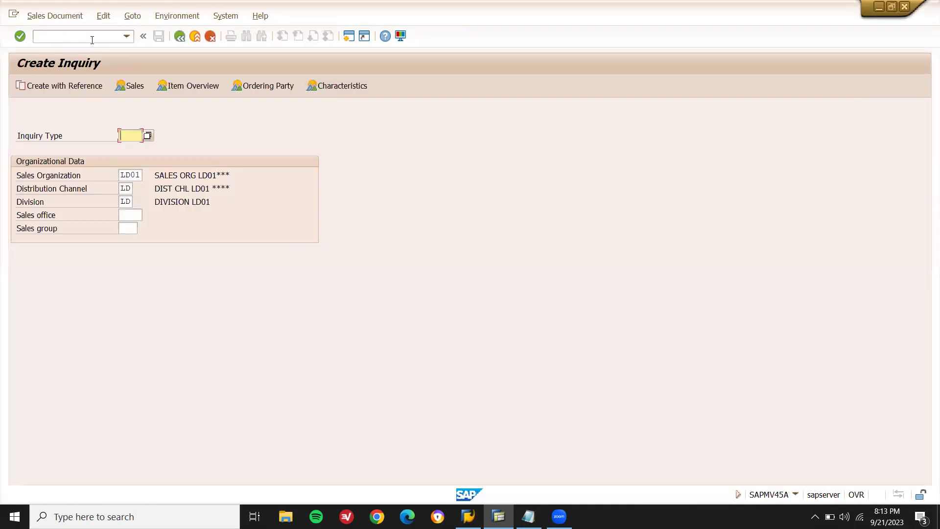
# Set the inquiry type to IN and proceed to the inquiry overview with sales organization LD01, distribution channel LD and division LD
pyautogui.write('IN')
pyautogui.press('Tab')
pyautogui.press('Tab')
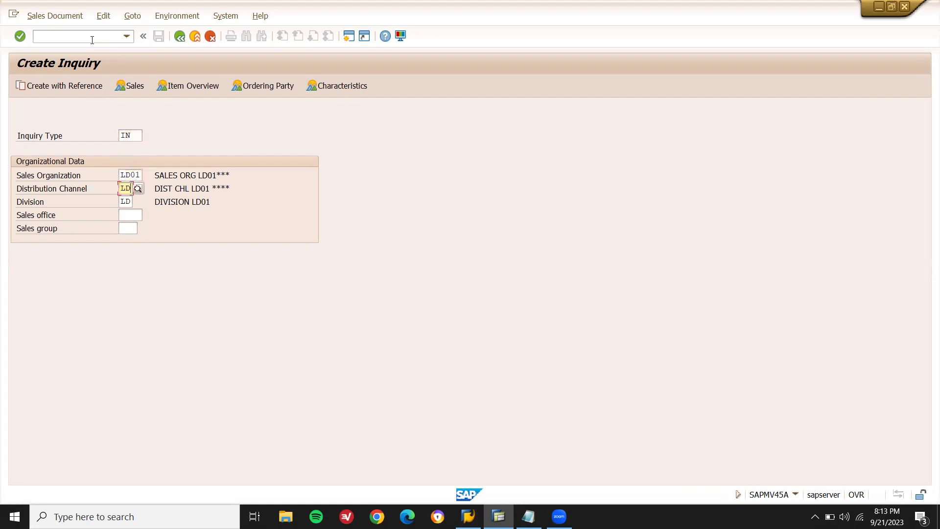
pyautogui.press('Tab')
pyautogui.press('Up')
pyautogui.press('Up')
pyautogui.press('Down')
pyautogui.press('Down')
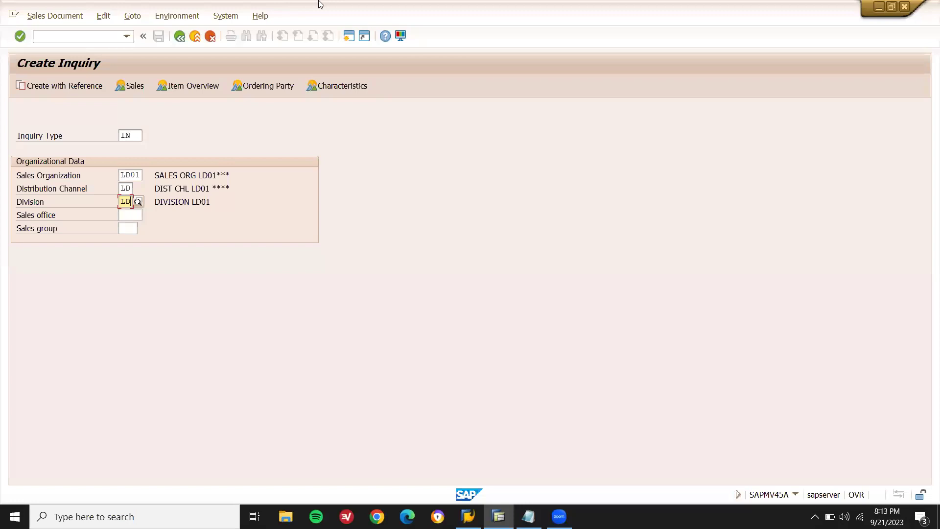
pyautogui.press('Return')
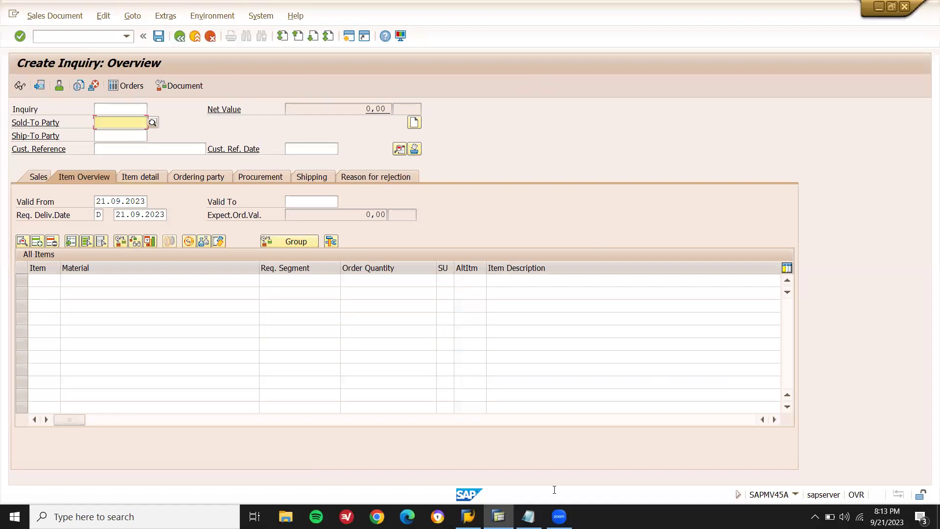
# Copy the customer number from the notes into the inquiry's Sold-To Party and confirm it
pyautogui.click(528, 517)
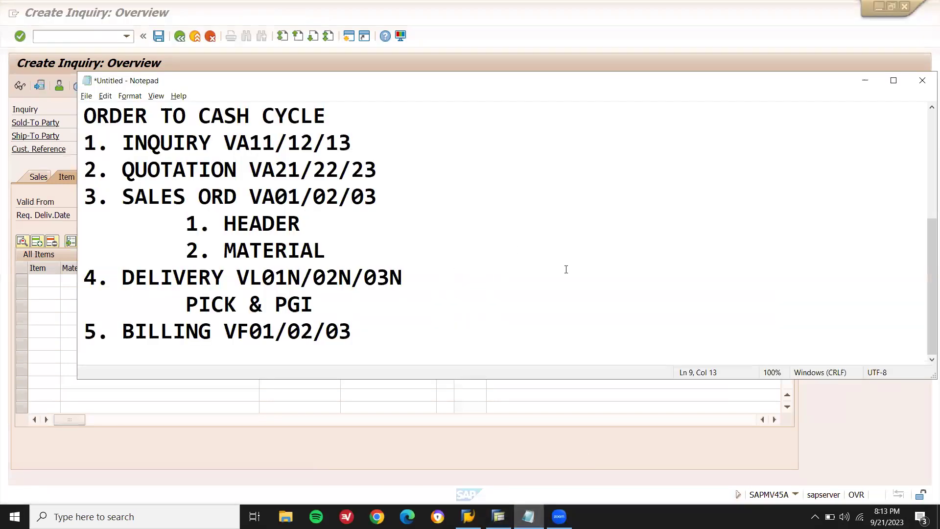
pyautogui.moveTo(930, 265); pyautogui.dragTo(930, 165)
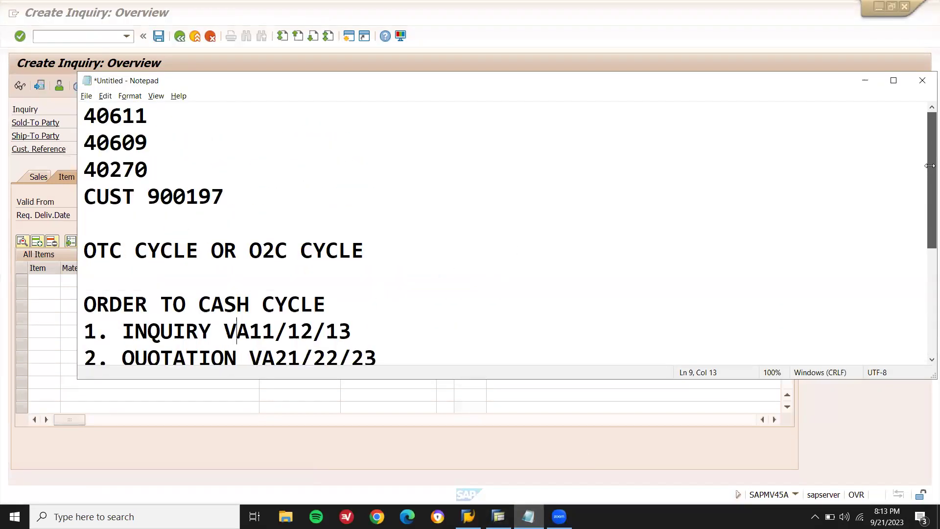
pyautogui.doubleClick(186, 188)
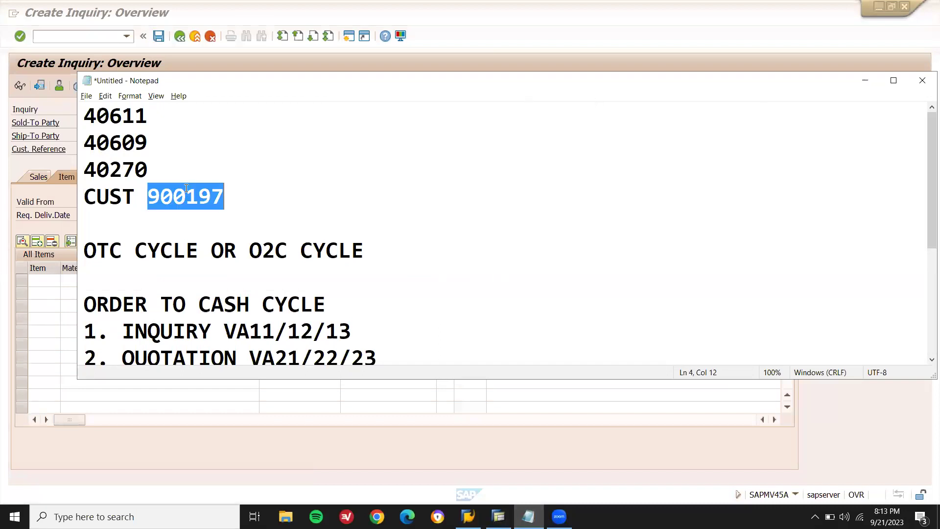
pyautogui.hotkey('ctrl', 'c')
pyautogui.hotkey('alt', 'Tab')
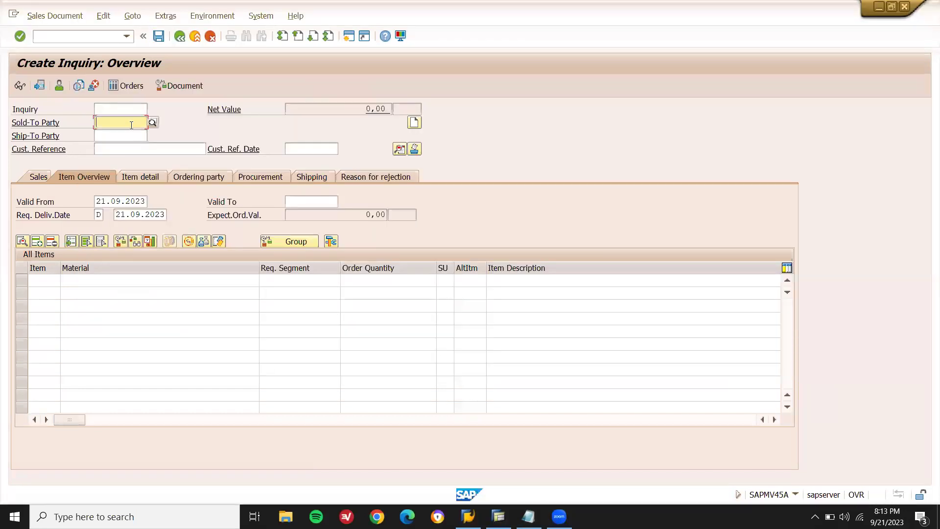
pyautogui.click(128, 123)
pyautogui.hotkey('ctrl', 'v')
pyautogui.press('Return')
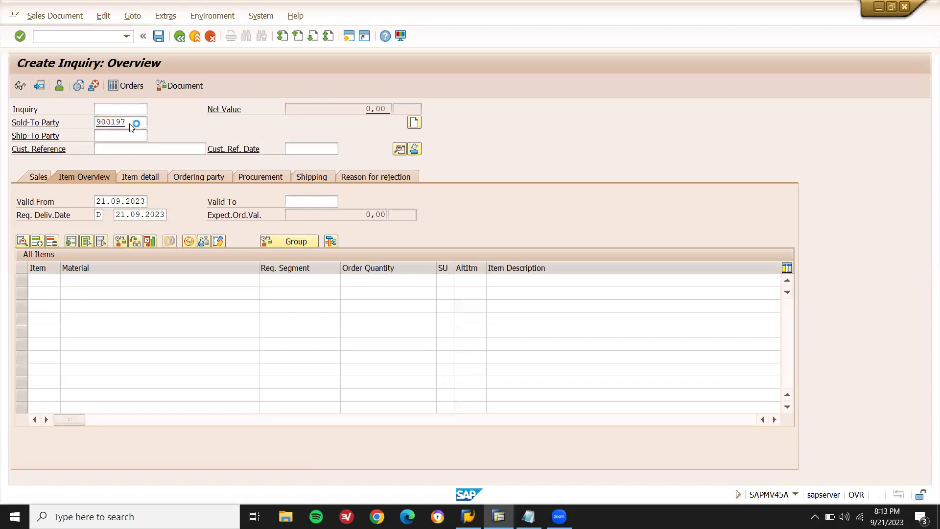
# Add material 40611 from the notes as the first inquiry item with an order quantity of 1
pyautogui.hotkey('alt', 'Tab')
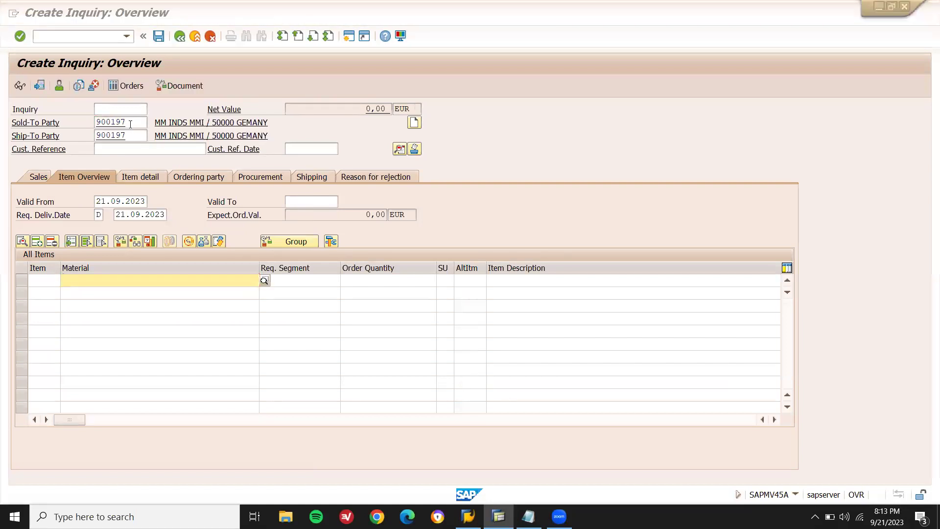
pyautogui.click(141, 117)
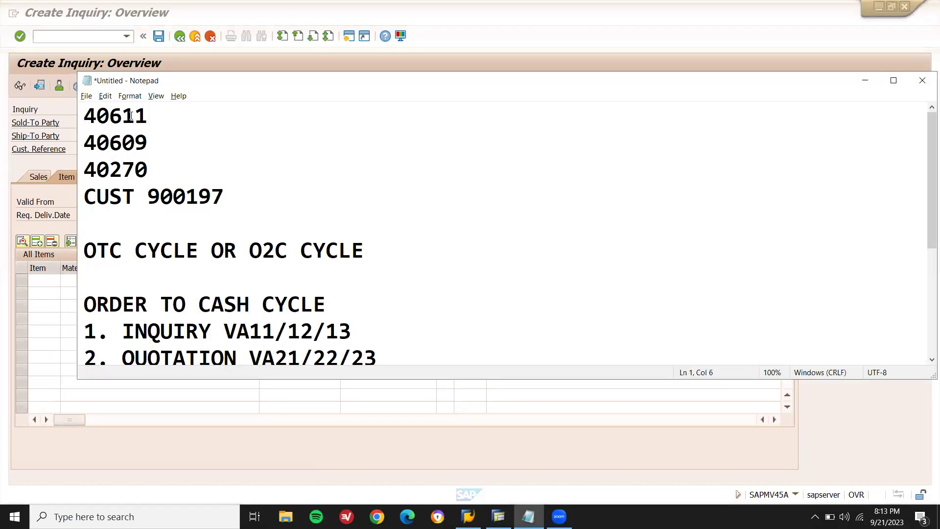
pyautogui.doubleClick(129, 115)
pyautogui.hotkey('ctrl', 'c')
pyautogui.hotkey('alt', 'Tab')
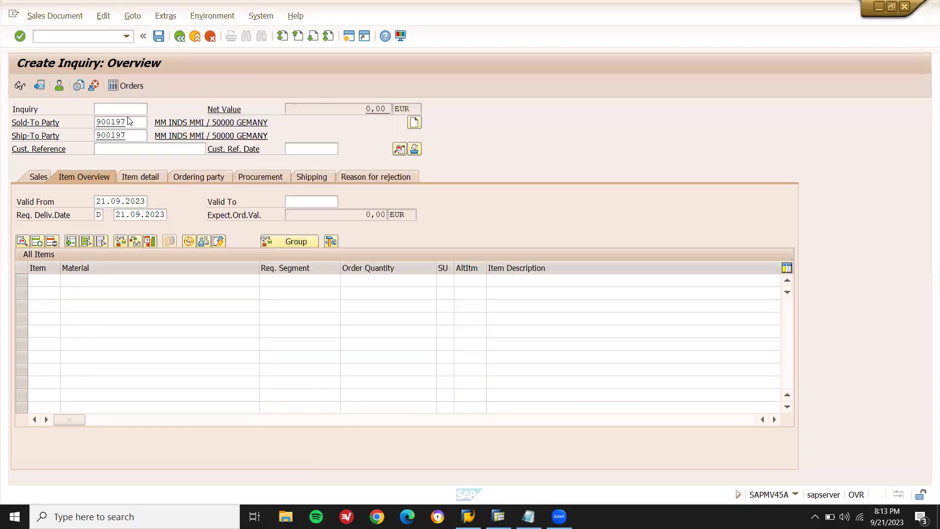
pyautogui.click(131, 280)
pyautogui.hotkey('ctrl', 'v')
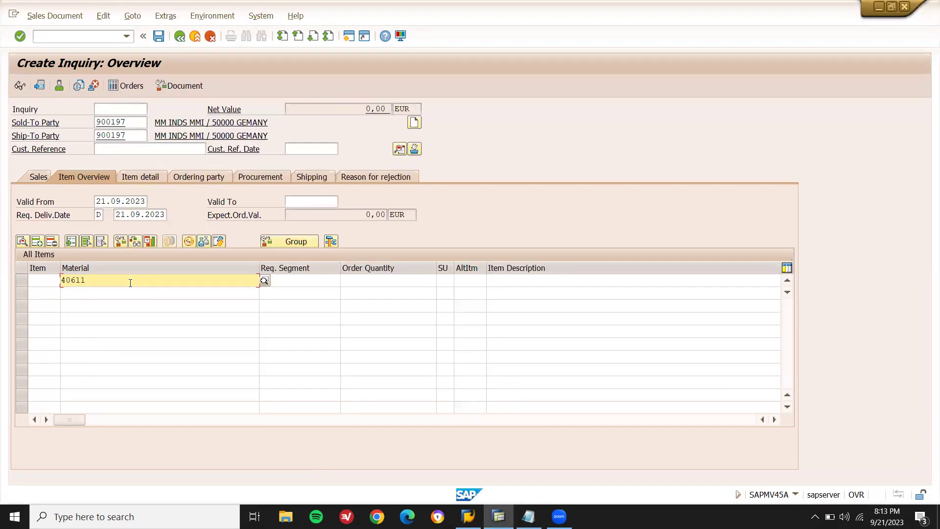
pyautogui.press('Return')
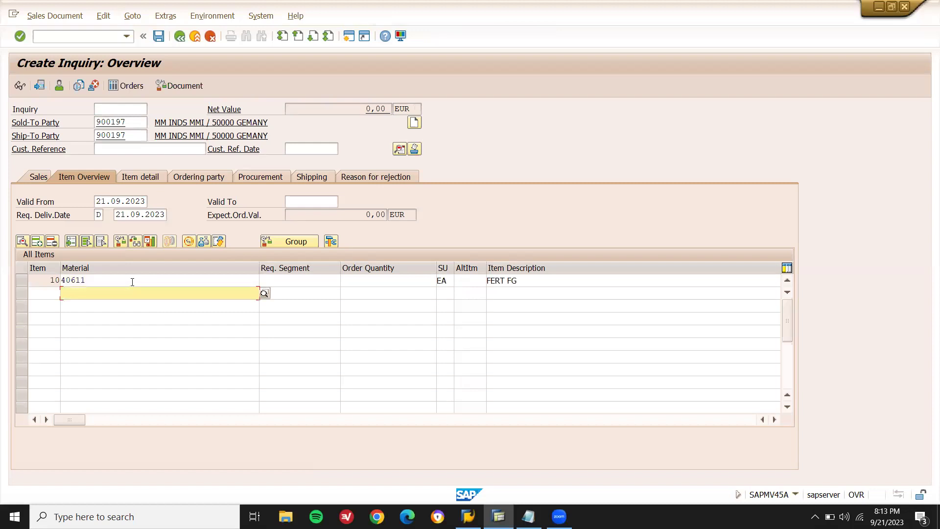
pyautogui.click(372, 286)
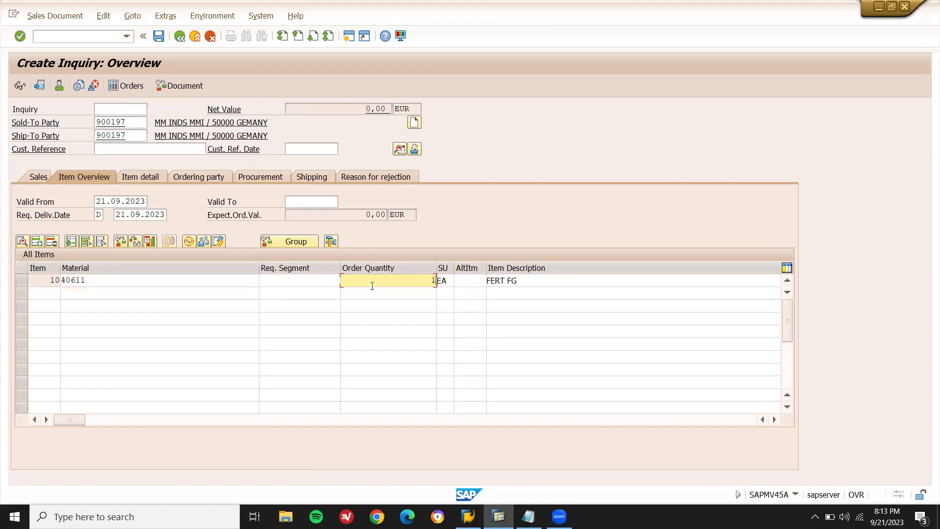
pyautogui.press('Return')
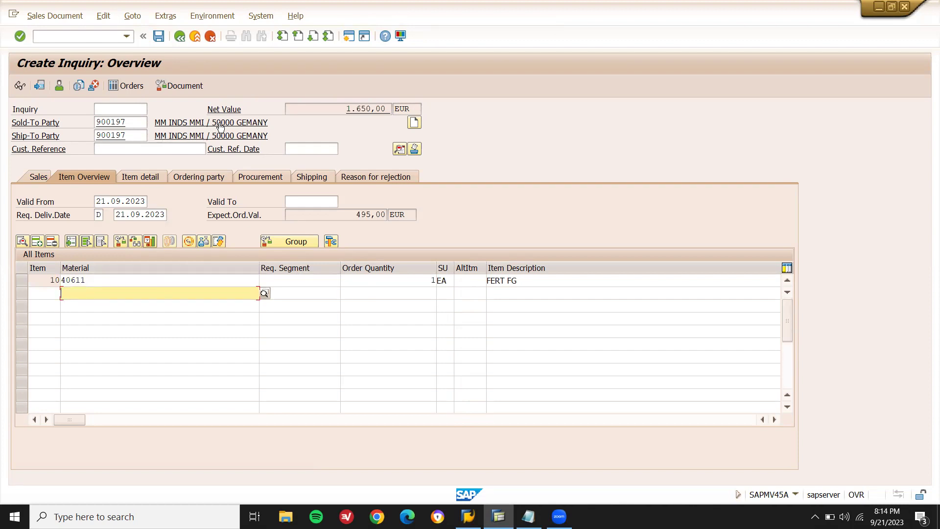
# Highlight the item's material number 40611 and save the inquiry
pyautogui.click(99, 280)
pyautogui.moveTo(99, 280); pyautogui.dragTo(62, 280)
pyautogui.click(63, 280)
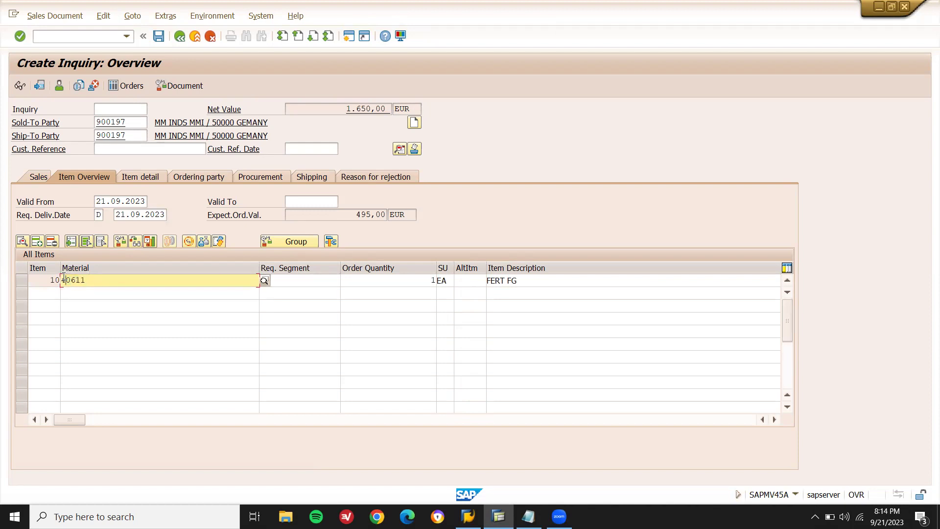
pyautogui.hotkey('shift', 'Right')
pyautogui.hotkey('shift', 'Right')
pyautogui.hotkey('shift', 'Right')
pyautogui.hotkey('shift', 'Right')
pyautogui.hotkey('shift', 'Right')
pyautogui.hotkey('ctrl', 's')
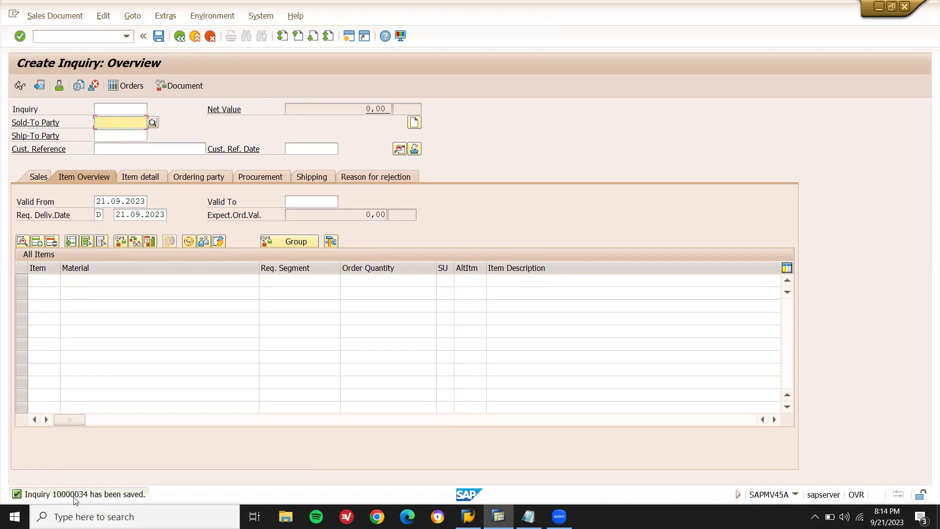
# Copy the saved inquiry's number from the save message's details into the INQUIRY line of the notes
pyautogui.doubleClick(77, 494)
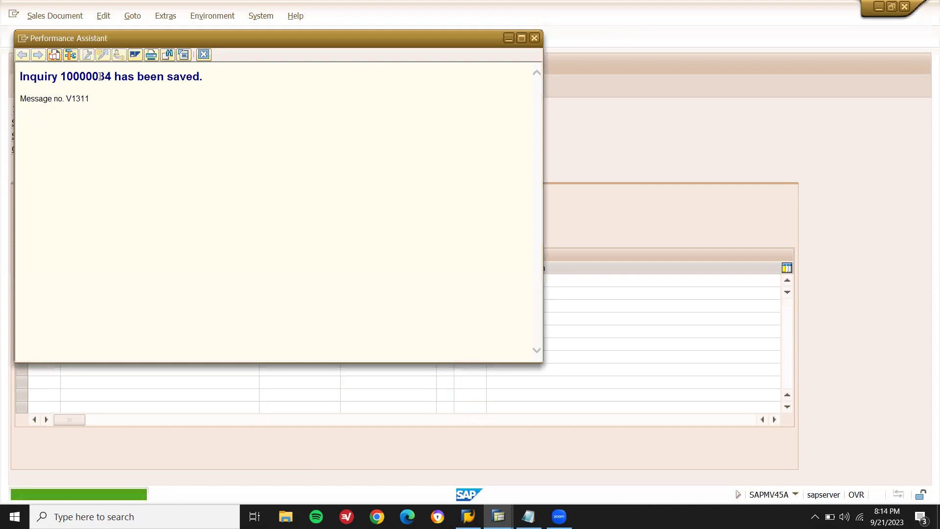
pyautogui.doubleClick(98, 76)
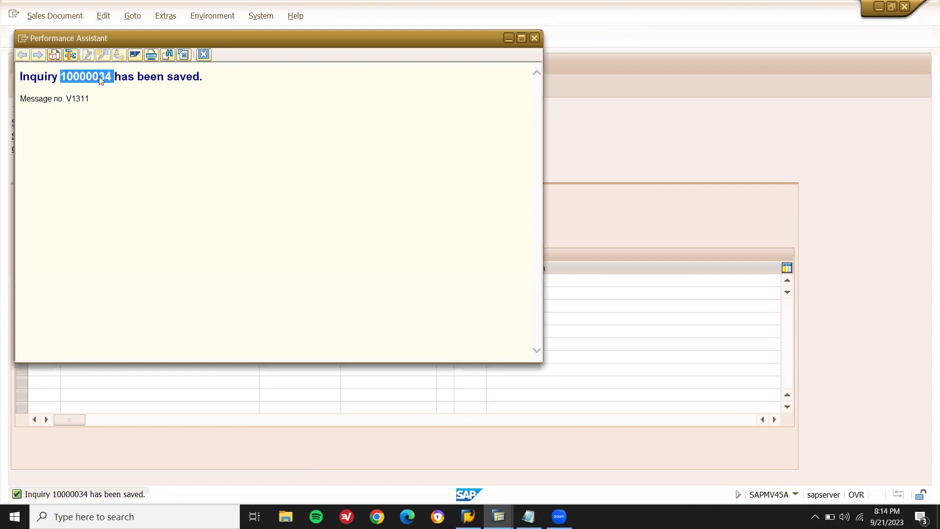
pyautogui.click(189, 57)
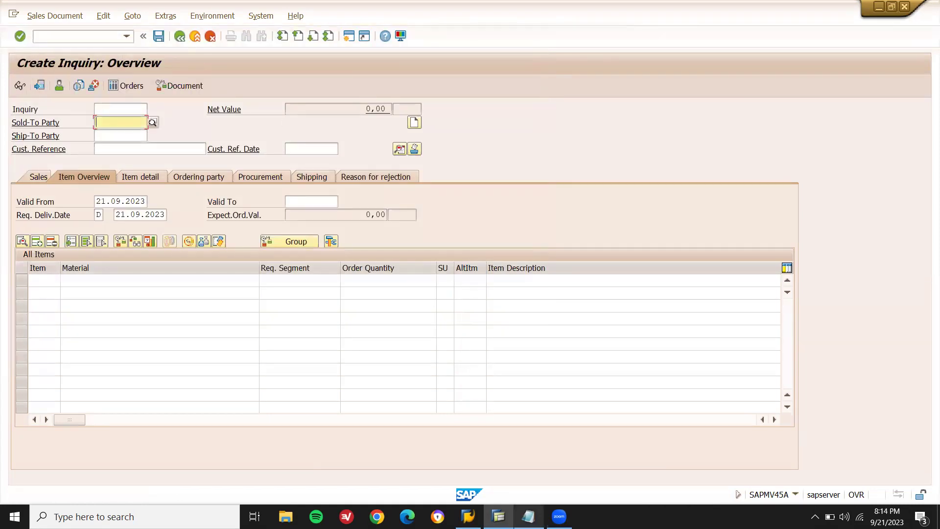
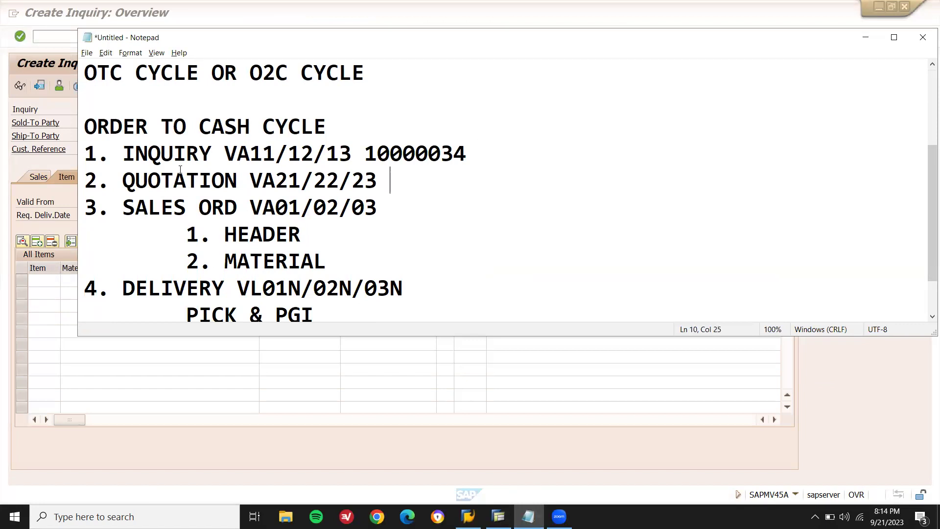
# Switch from the notes to SAP and start transaction VA21 to create a quotation
pyautogui.doubleClick(166, 181)
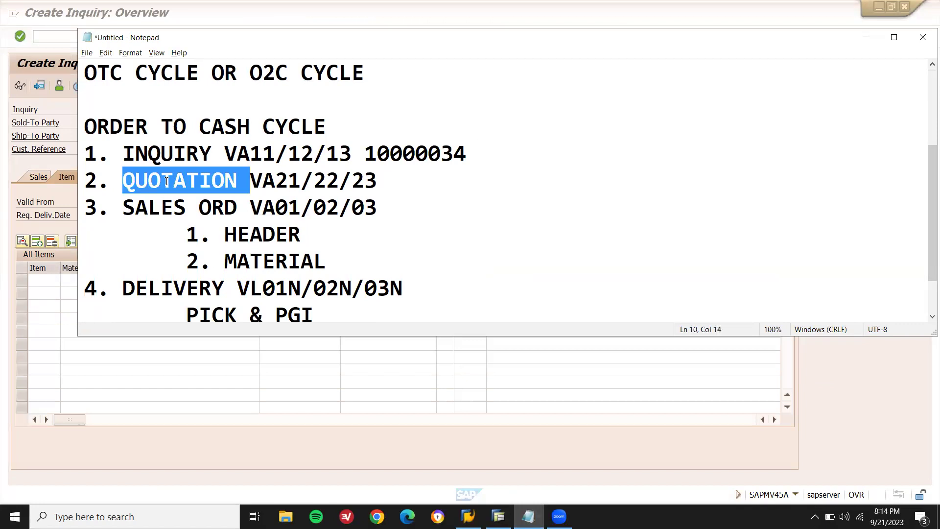
pyautogui.click(63, 40)
pyautogui.write('/NVA21')
pyautogui.press('Return')
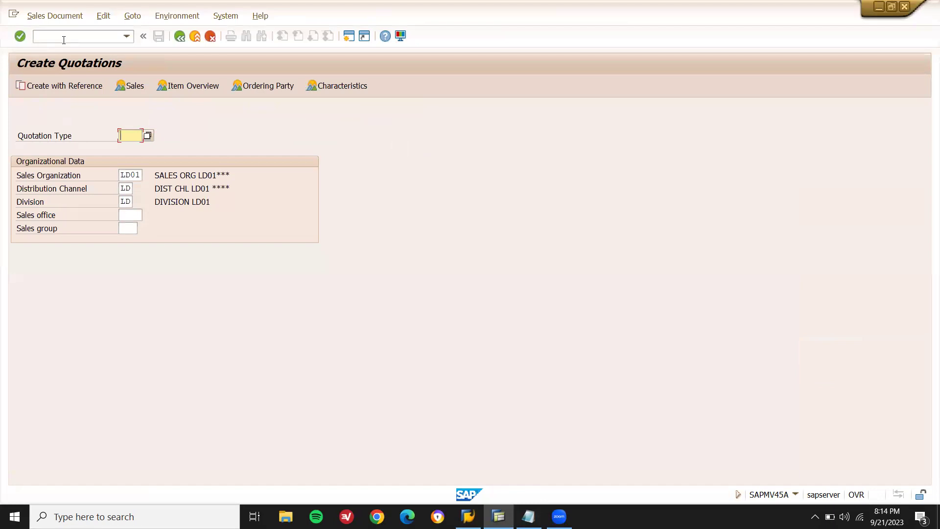
# In the notes, add document type QT to the QUOTATION line and IN before the number on the INQUIRY line
pyautogui.hotkey('alt', 'Tab')
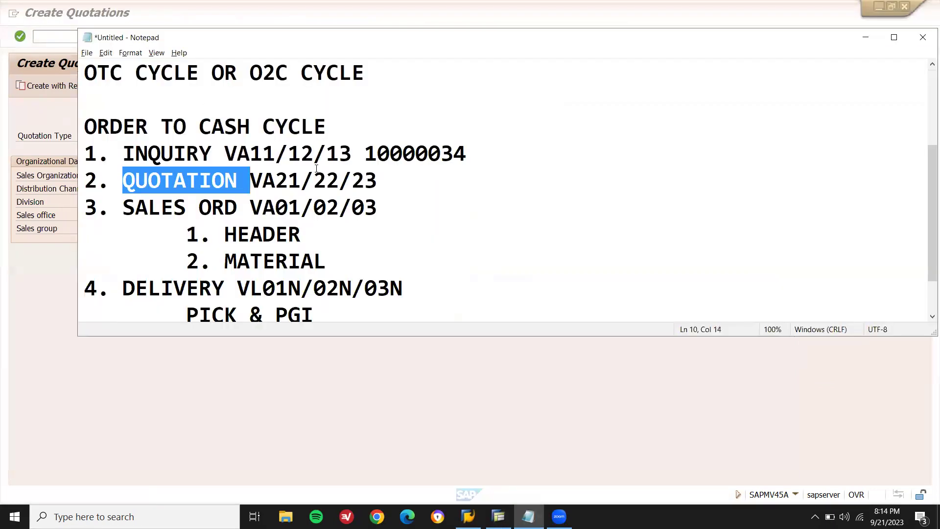
pyautogui.click(408, 182)
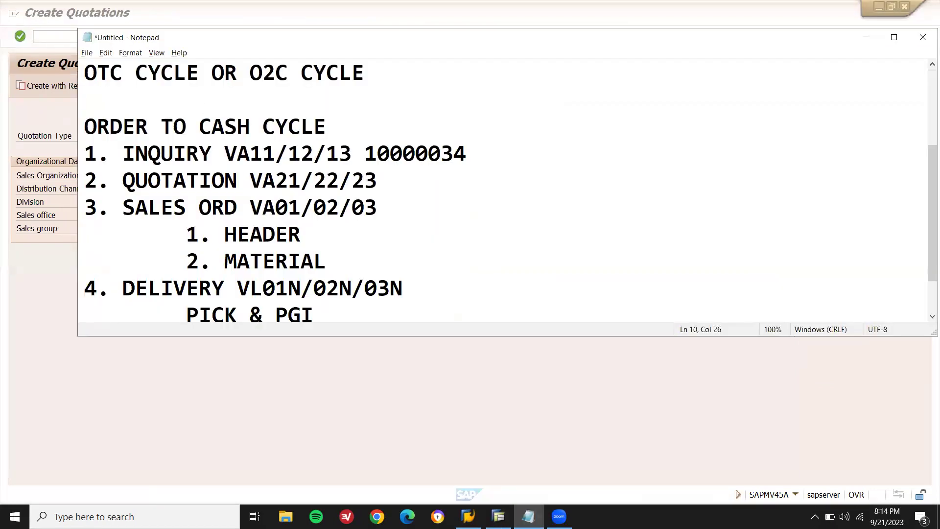
pyautogui.write('QT')
pyautogui.press('Up')
pyautogui.press('Left')
pyautogui.press('Left')
pyautogui.press('Left')
pyautogui.press('Right')
pyautogui.press('Left')
pyautogui.press('Left')
pyautogui.press('Left')
pyautogui.write('IN')
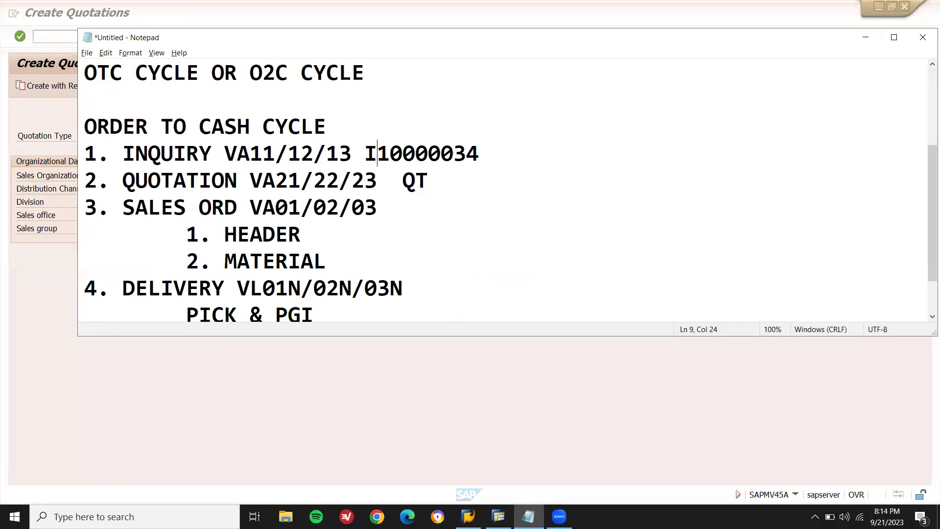
pyautogui.click(408, 182)
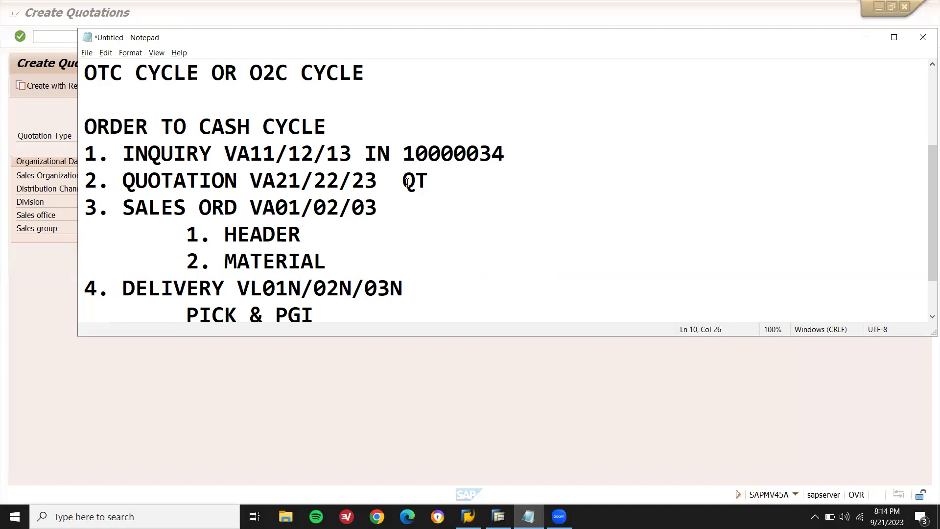
# Set the quotation type to QT in SAP and create the quotation by copying from the saved inquiry as reference
pyautogui.hotkey('alt', 'Tab')
pyautogui.write('QT')
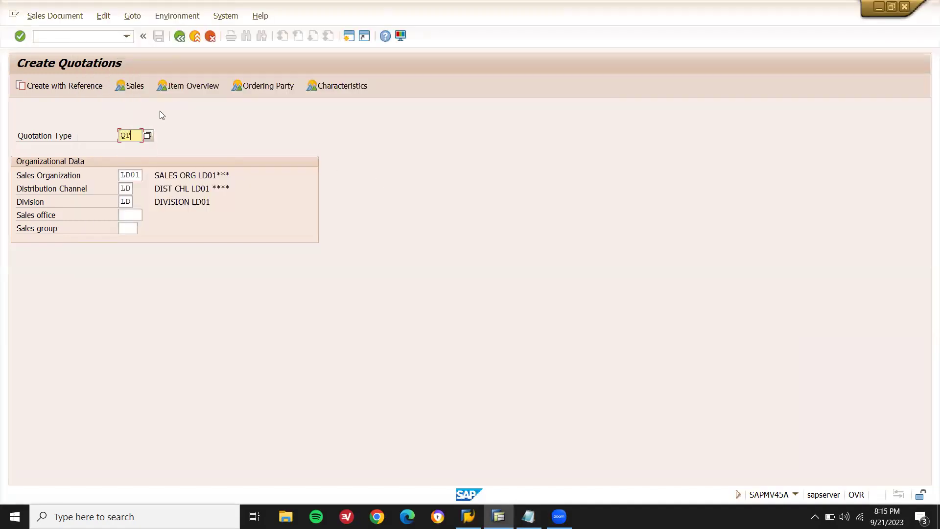
pyautogui.click(92, 88)
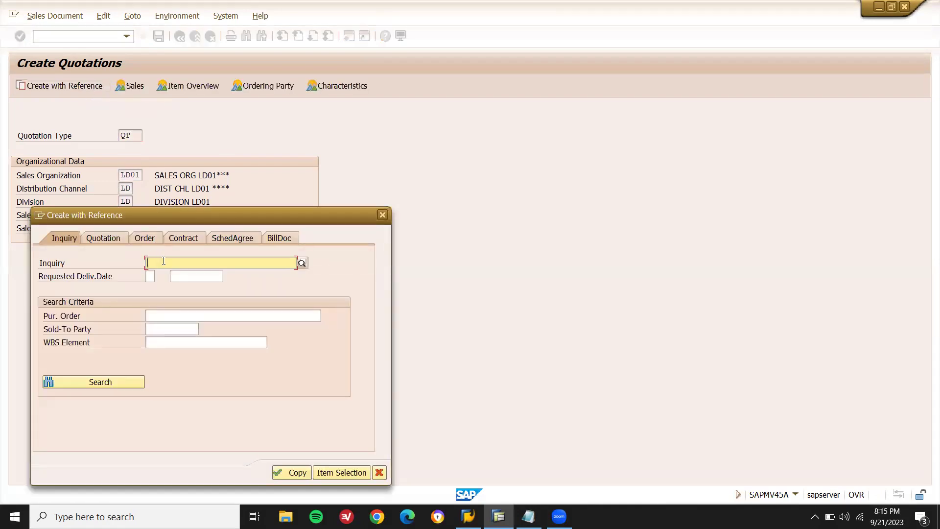
pyautogui.write('10000034')
pyautogui.press('BackSpace')
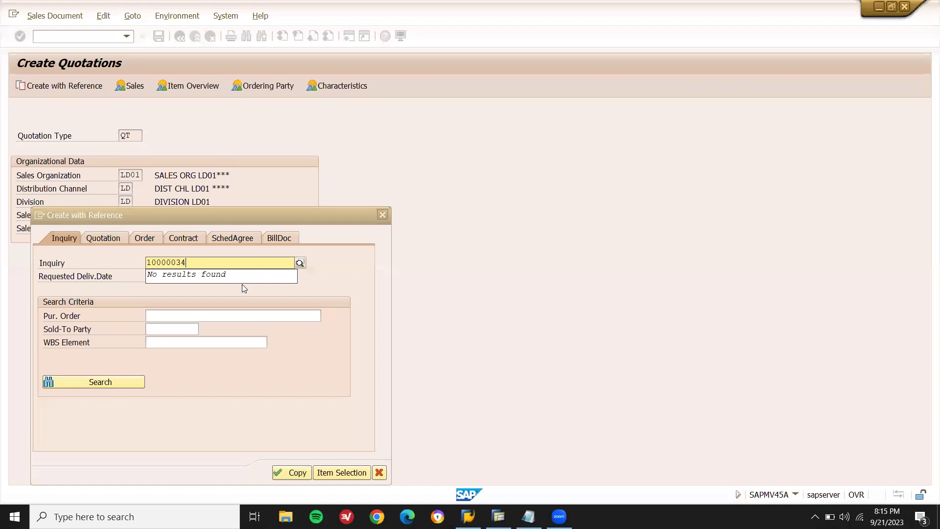
pyautogui.click(286, 473)
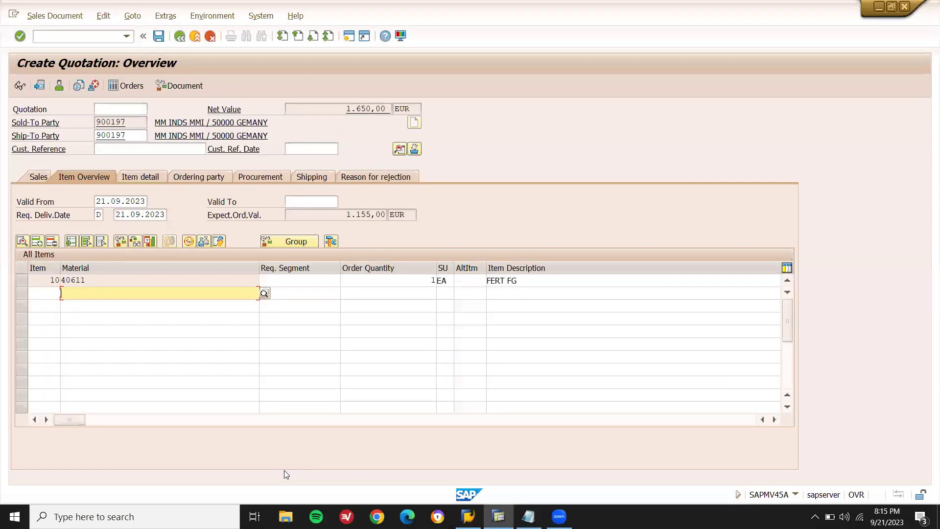
# Set the quotation's Valid To date to 23.09.2023
pyautogui.click(315, 201)
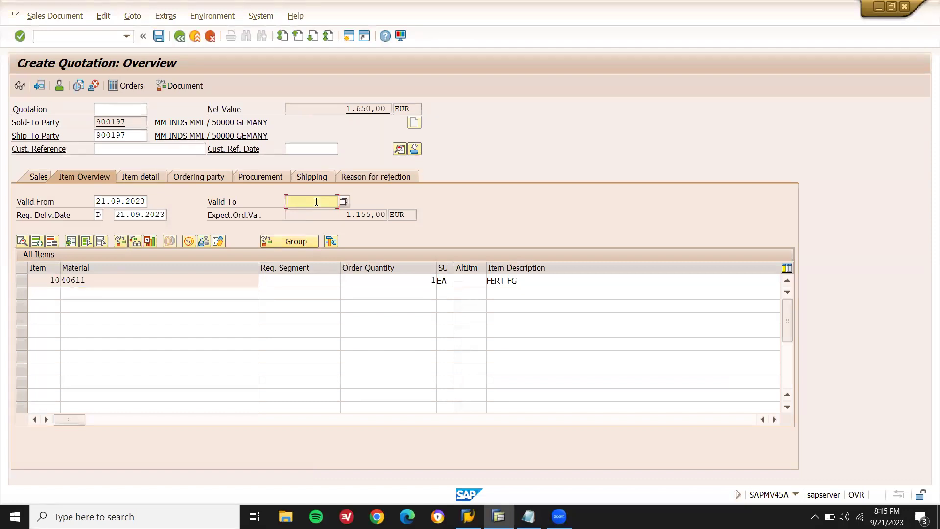
pyautogui.click(343, 202)
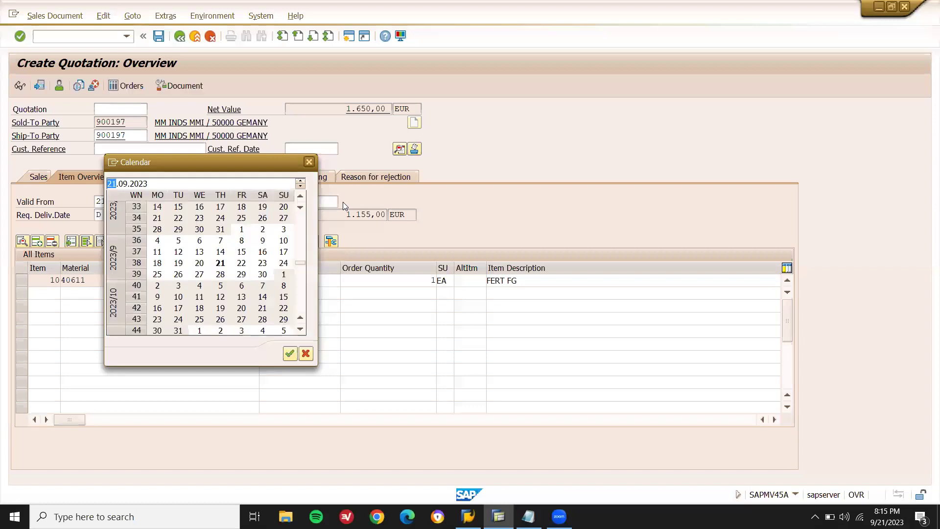
pyautogui.doubleClick(263, 266)
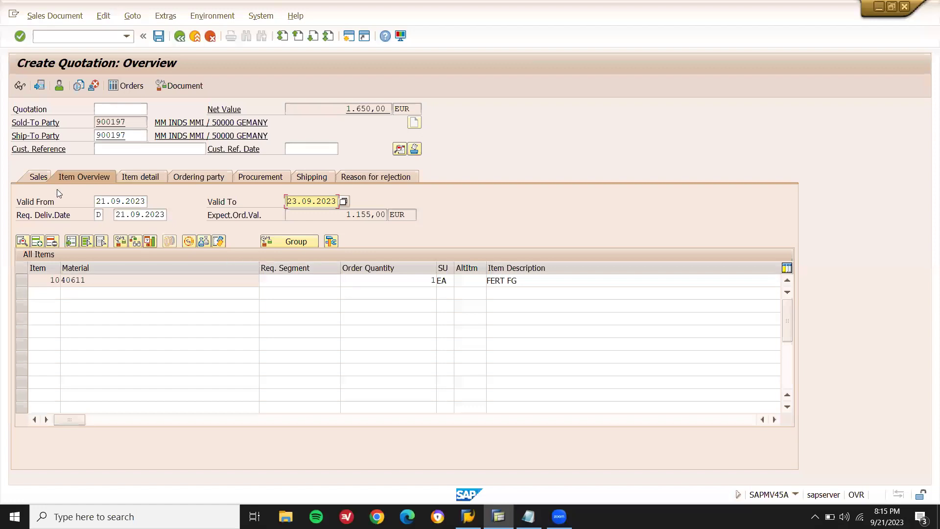
# In the quotation's sales data, set payment terms to 0001, Incoterms to FOB and Inco. Location1 to fob
pyautogui.click(38, 175)
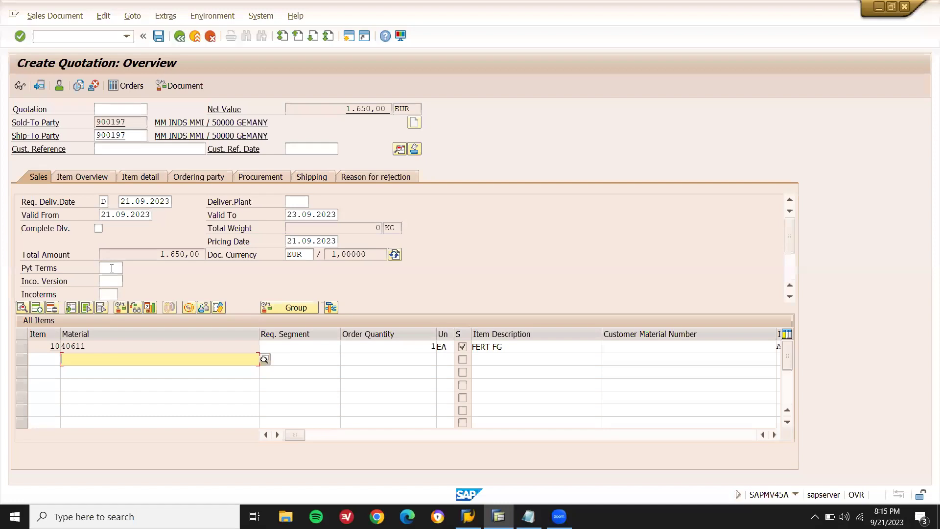
pyautogui.click(112, 268)
pyautogui.write('0001')
pyautogui.press('Tab')
pyautogui.press('Tab')
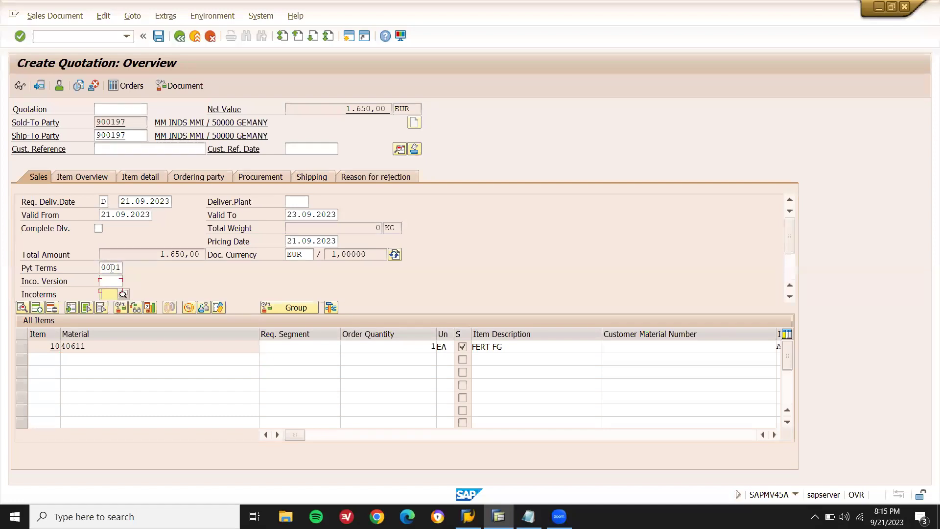
pyautogui.press('Tab')
pyautogui.click(111, 268)
pyautogui.write('fob')
pyautogui.press('Tab')
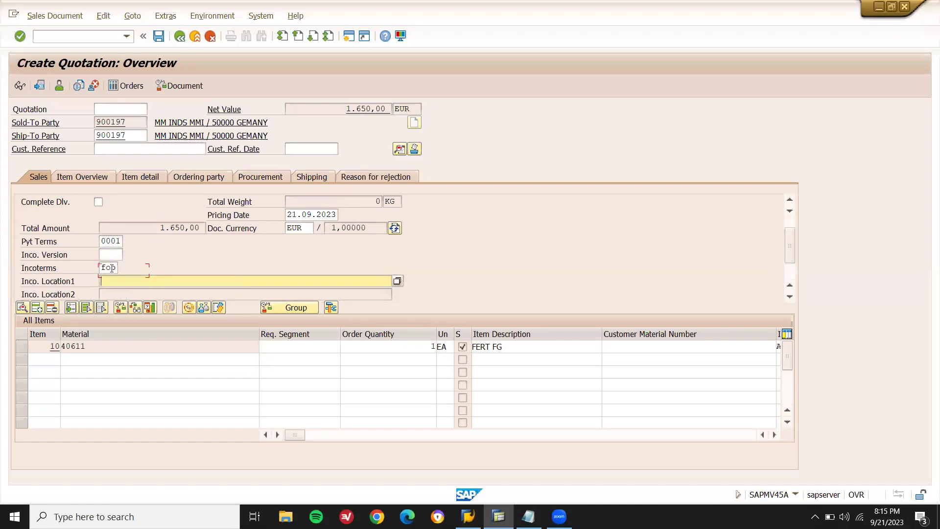
pyautogui.write('fob')
pyautogui.press('Return')
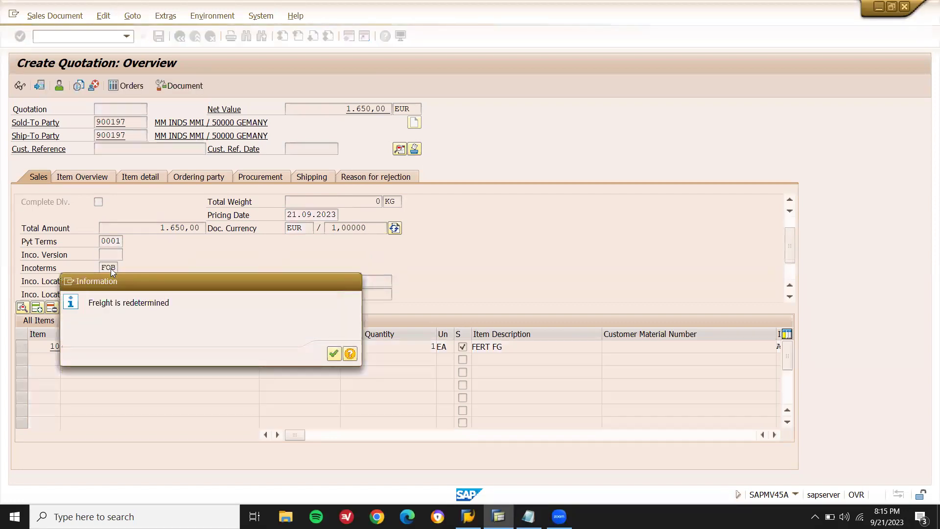
# Set the plant, shipping point and storage location of quotation item 10 to LD01 in its shipping data
pyautogui.press('Return')
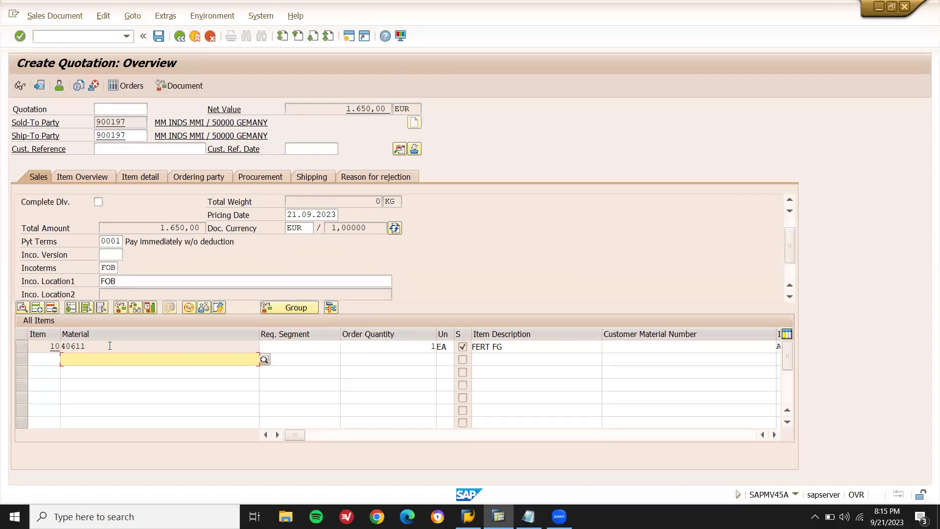
pyautogui.doubleClick(110, 346)
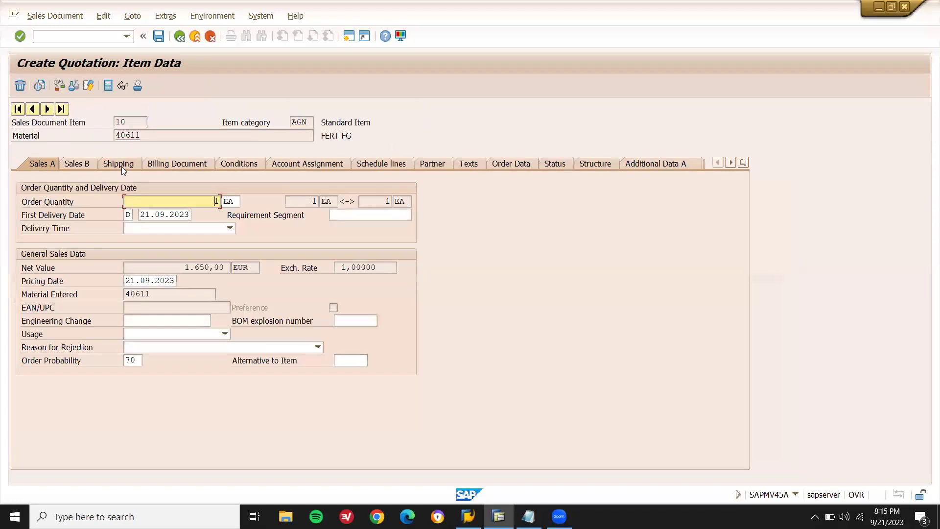
pyautogui.click(120, 164)
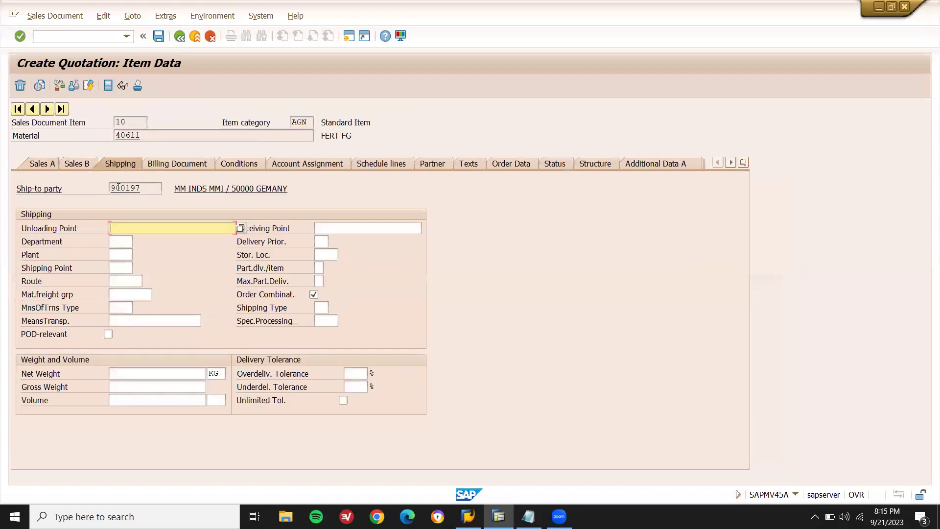
pyautogui.click(120, 254)
pyautogui.click(120, 267)
pyautogui.press('Return')
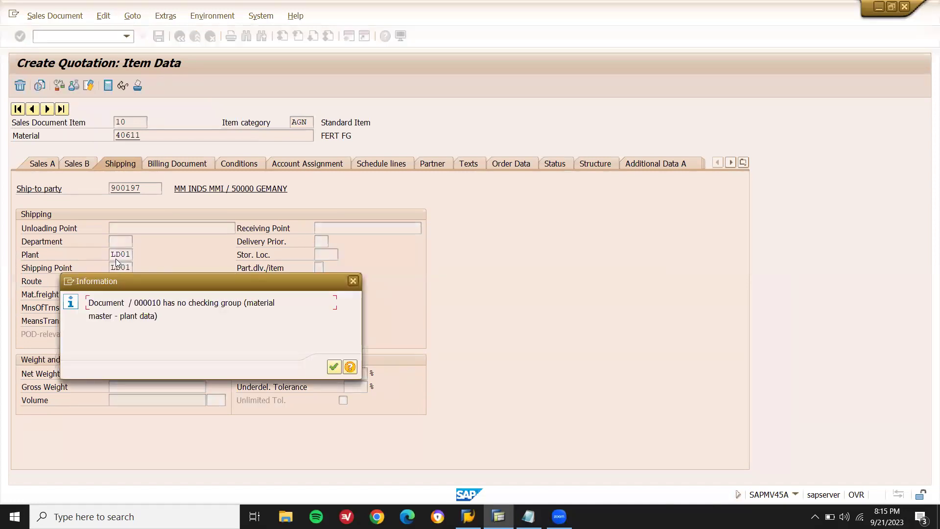
pyautogui.press('Return')
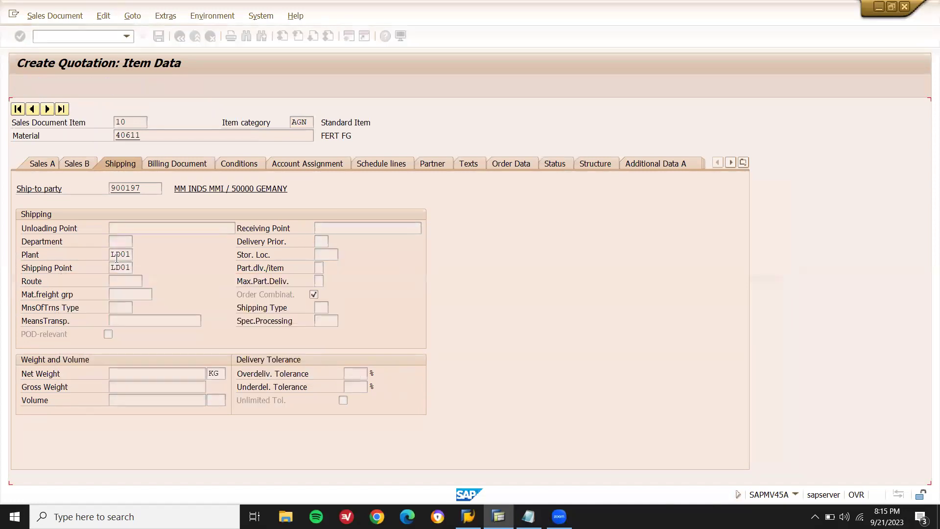
pyautogui.click(331, 255)
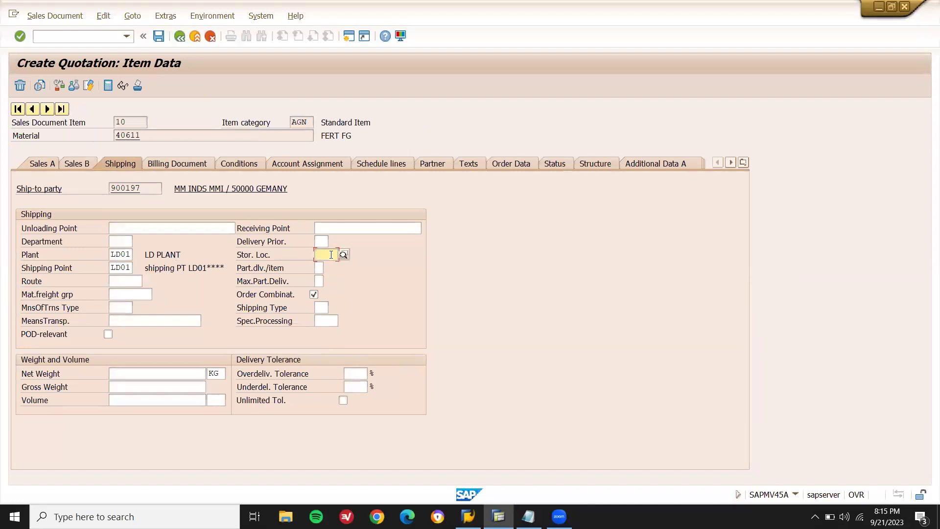
pyautogui.press('Return')
pyautogui.press('Return')
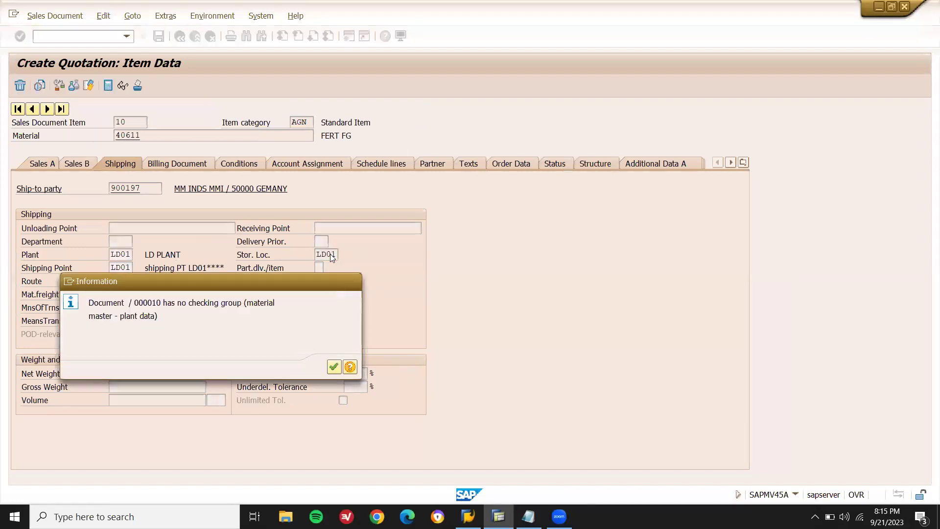
pyautogui.press('Return')
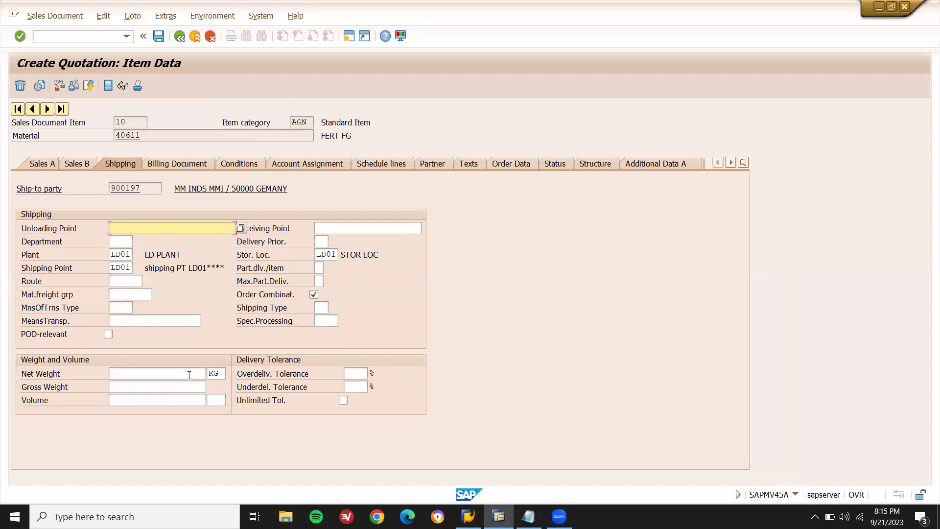
# Set the net weight and gross weight of quotation item 10 to 10 KG
pyautogui.click(189, 375)
pyautogui.press('Tab')
pyautogui.write('10')
pyautogui.press('Return')
# Leave the unsaved quotation and open its material 40611 for changing, with plant, storage location and sales organization LD01 and distribution channel LD
pyautogui.click(176, 139)
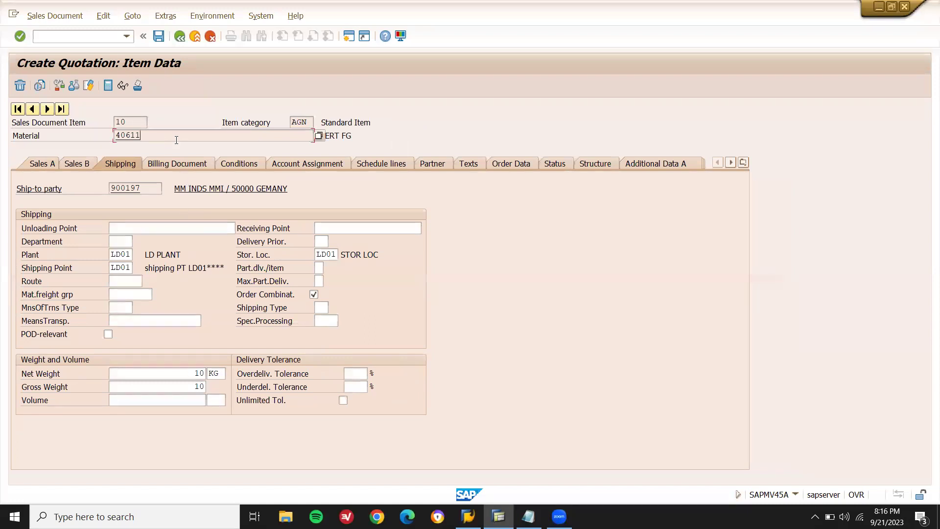
pyautogui.hotkey('shift', 'Left')
pyautogui.hotkey('shift', 'Left')
pyautogui.hotkey('shift', 'Left')
pyautogui.hotkey('shift', 'Left')
pyautogui.hotkey('shift', 'Left')
pyautogui.press('Left')
pyautogui.click(82, 37)
pyautogui.write('/NMM')
pyautogui.press('Return')
pyautogui.write('440611')
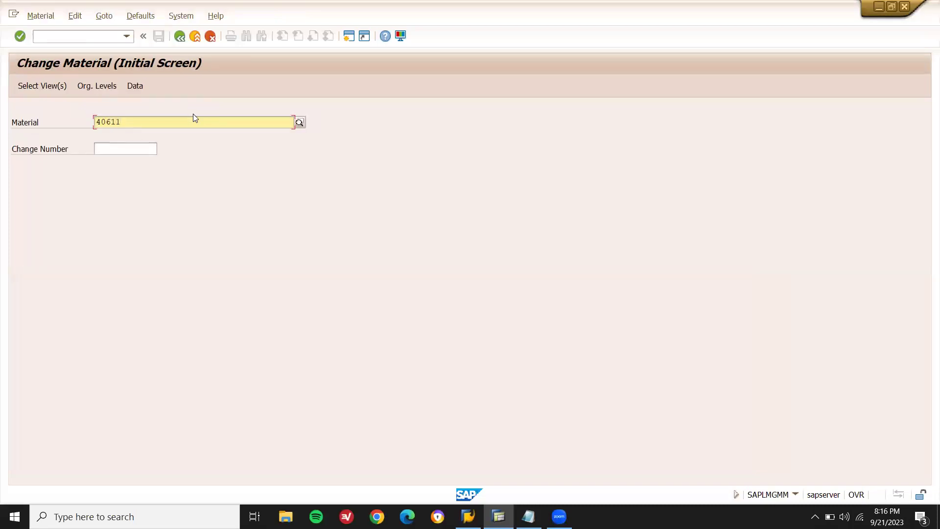
pyautogui.press('Return')
pyautogui.press('Return')
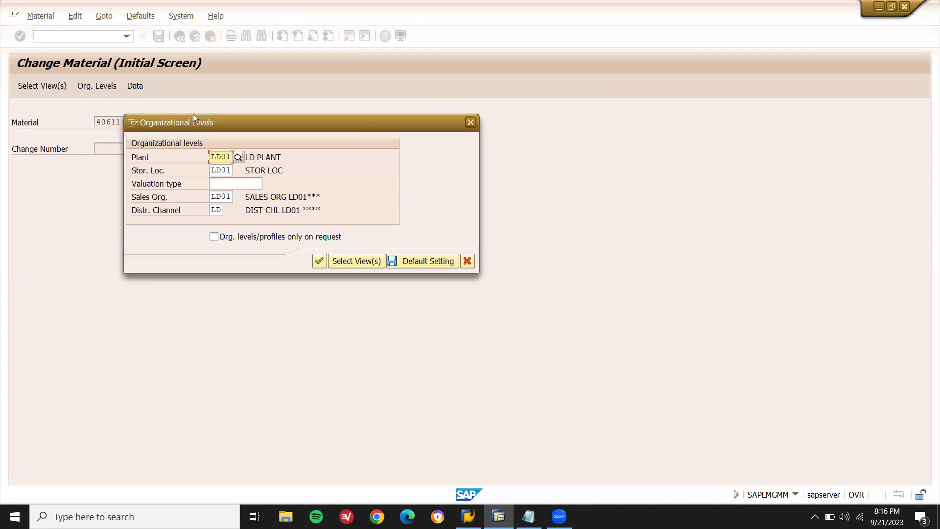
pyautogui.press('Return')
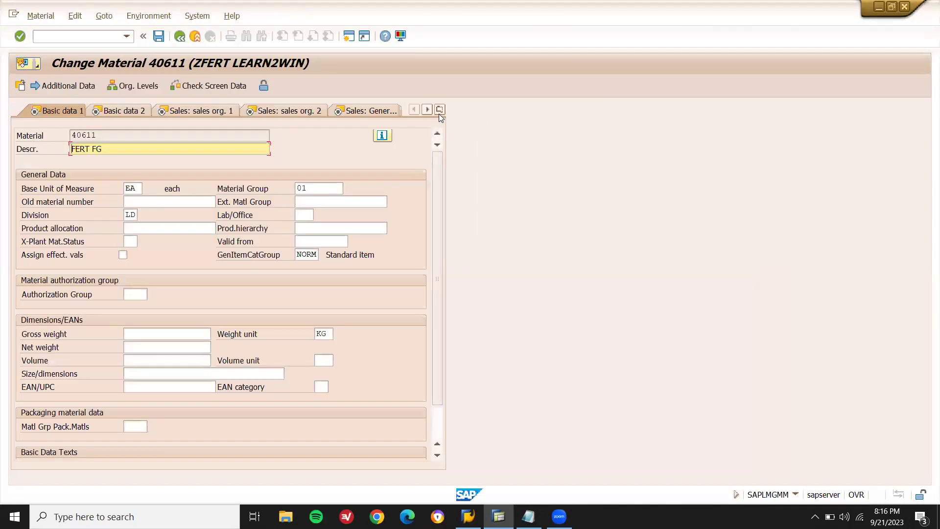
# Set the material's availability check to 01 in the Sales: General/Plant view and save the material
pyautogui.click(440, 109)
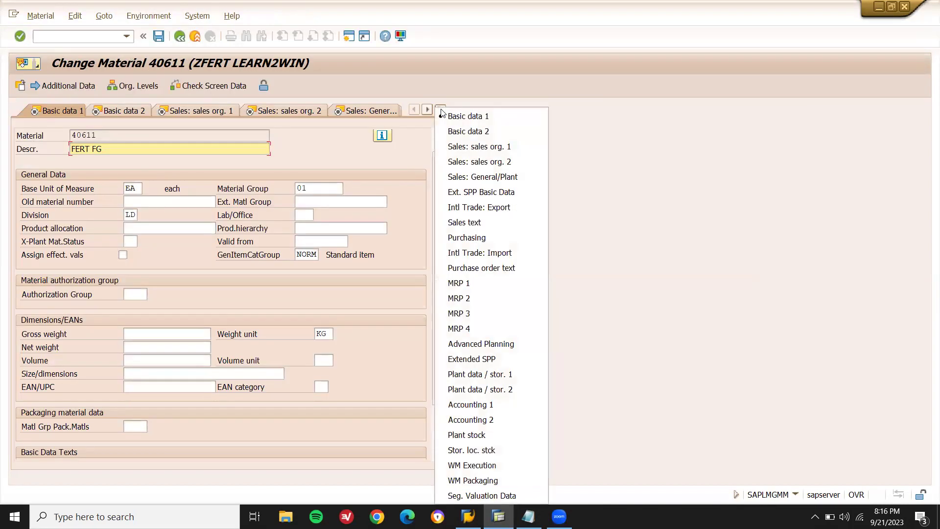
pyautogui.click(459, 179)
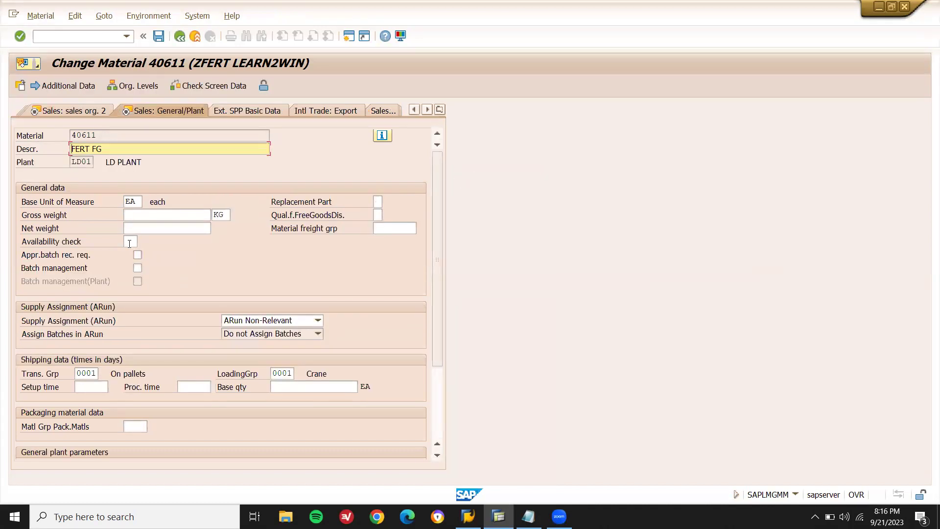
pyautogui.click(129, 241)
pyautogui.write('01')
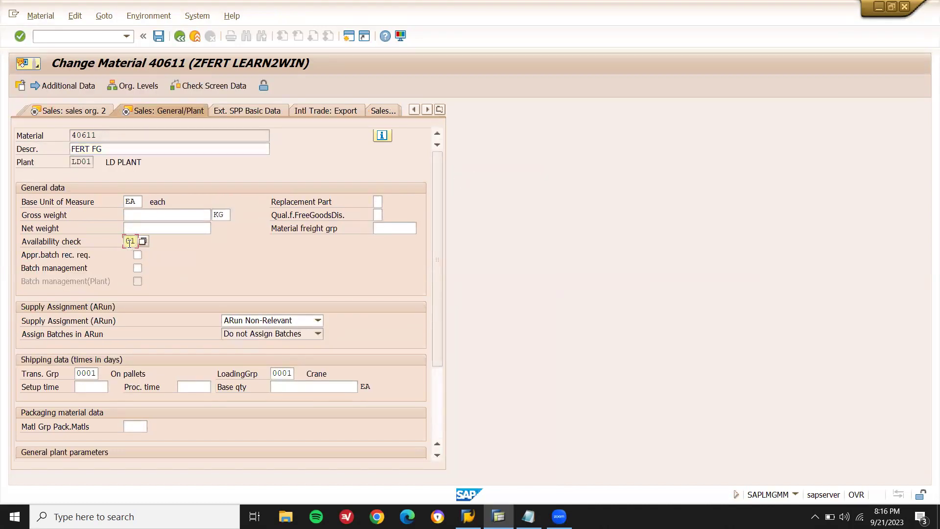
pyautogui.hotkey('ctrl', 's')
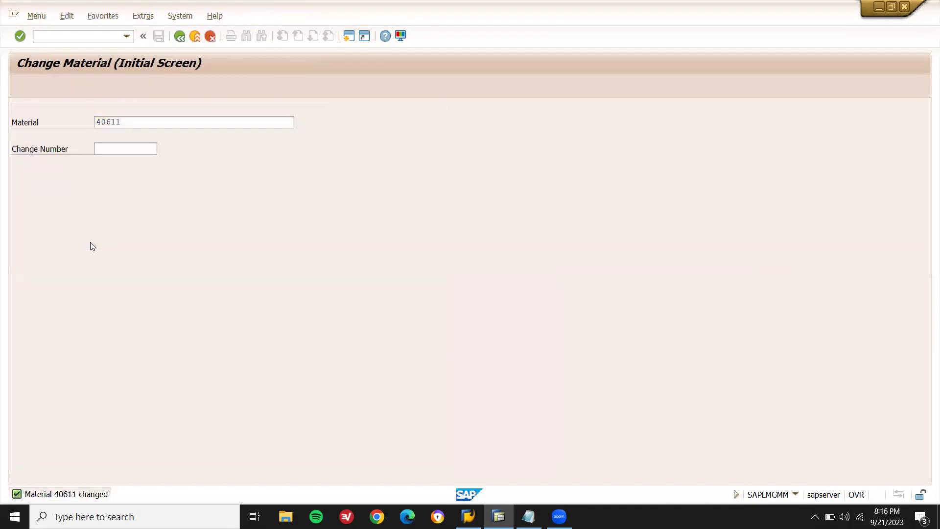
# Start a new QT quotation with transaction VA21 and copy it from the inquiry recorded in the notes as reference
pyautogui.press('F3')
pyautogui.write('VA')
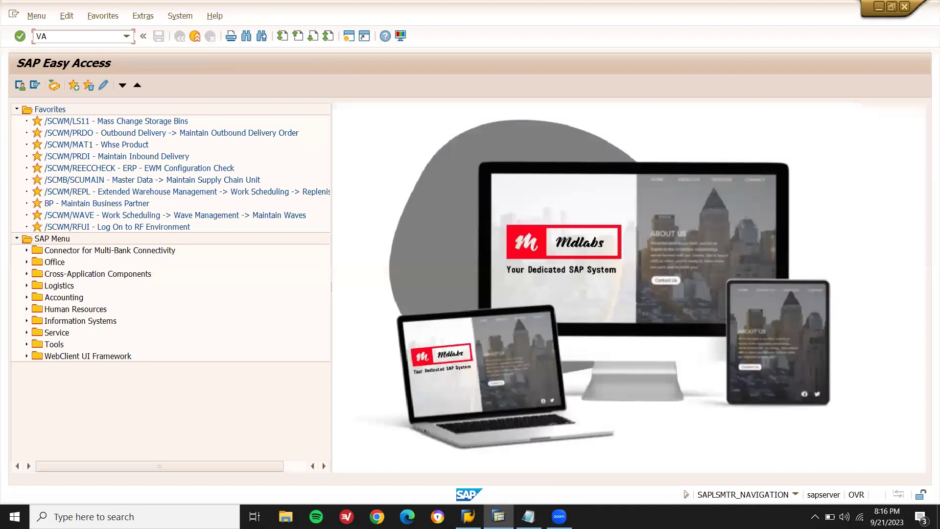
pyautogui.write('21')
pyautogui.press('Return')
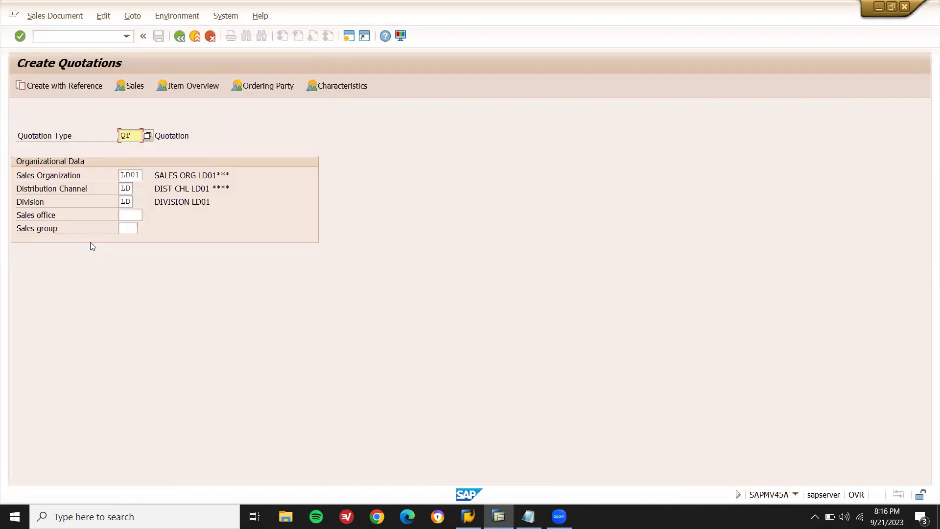
pyautogui.click(65, 89)
pyautogui.press('Down')
pyautogui.press('Down')
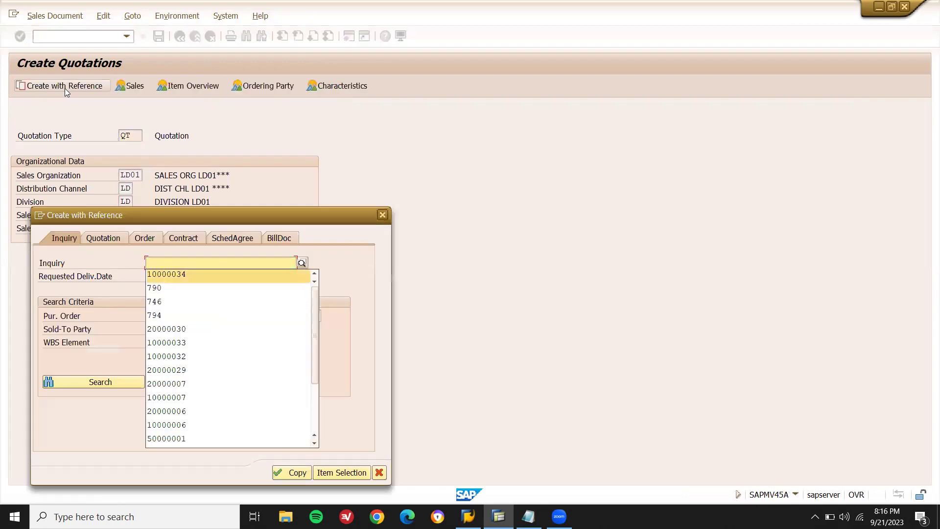
pyautogui.press('Return')
pyautogui.click(528, 517)
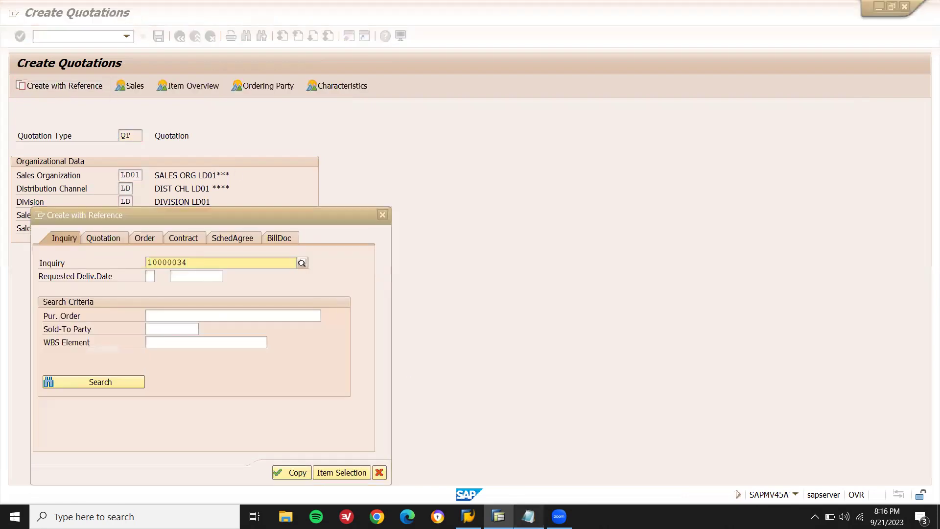
pyautogui.doubleClick(465, 153)
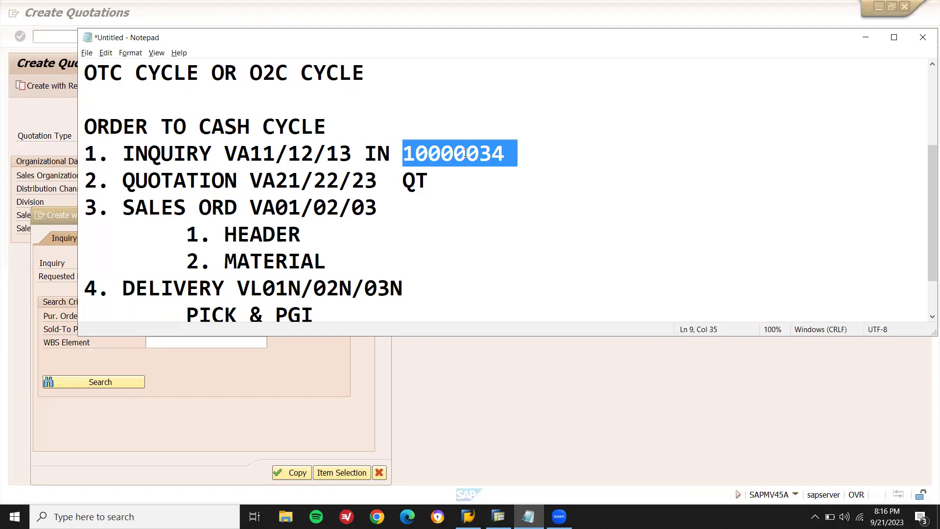
pyautogui.click(57, 221)
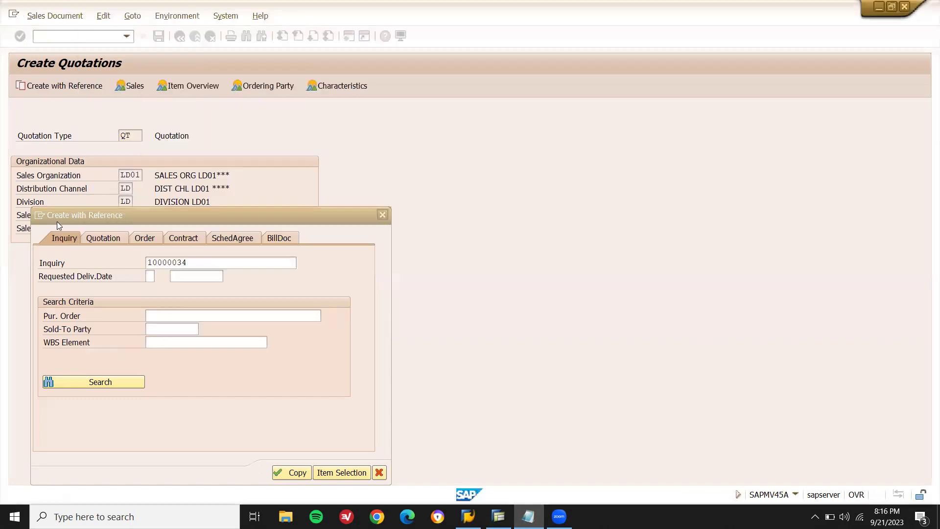
pyautogui.click(284, 467)
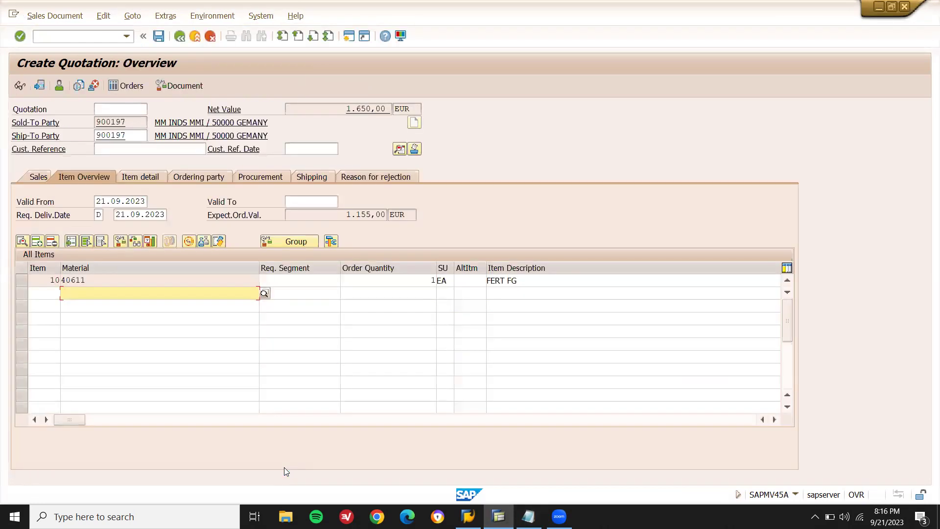
# Set the new quotation's Valid To date to 23.09.2023
pyautogui.click(313, 199)
pyautogui.press('Down')
pyautogui.press('Return')
# In the new quotation's sales data, set payment terms to 0001, Incoterms to FOB and Inco. Location1 to FOB
pyautogui.click(32, 174)
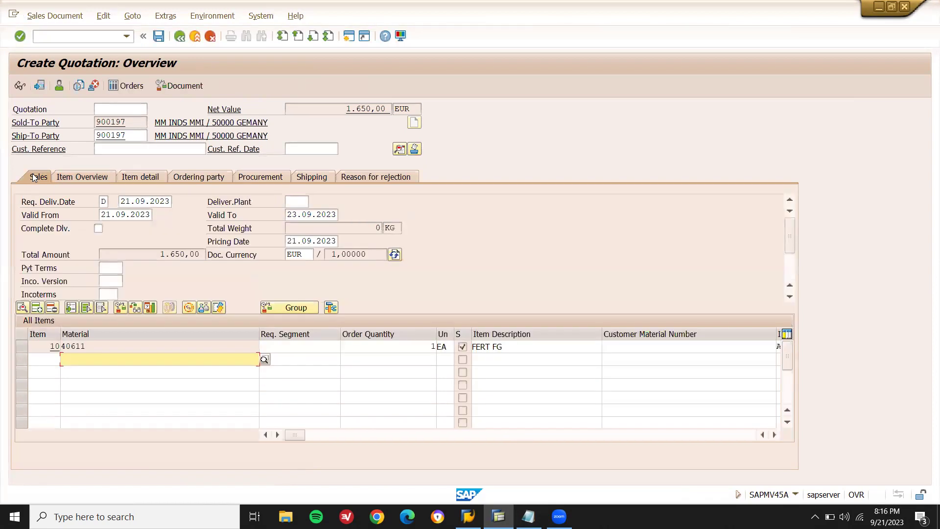
pyautogui.click(116, 267)
pyautogui.press('Down')
pyautogui.press('Return')
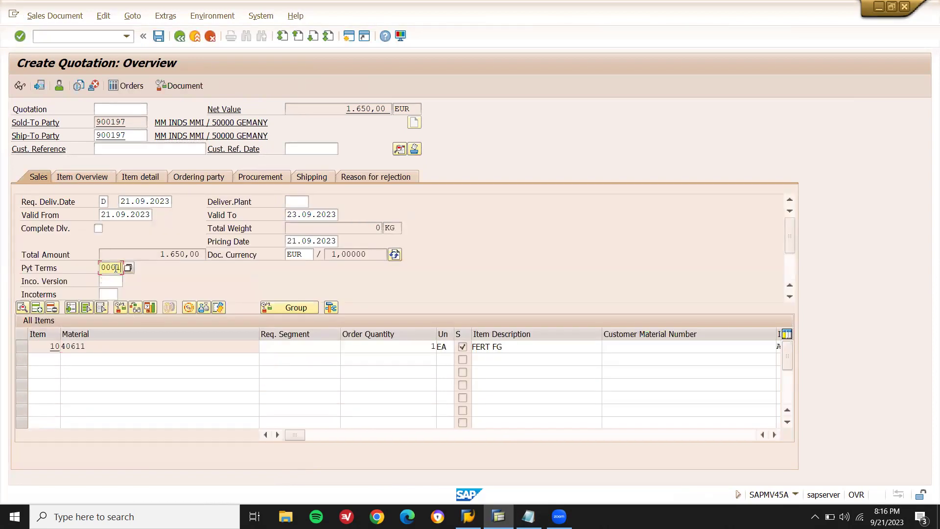
pyautogui.press('Tab')
pyautogui.press('Tab')
pyautogui.press('Down')
pyautogui.press('Return')
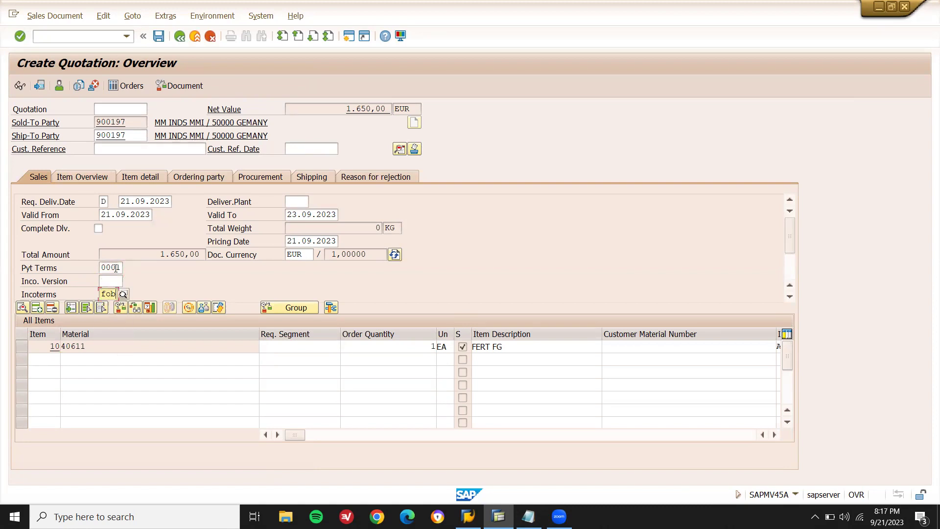
pyautogui.scroll(-1, 116, 267)
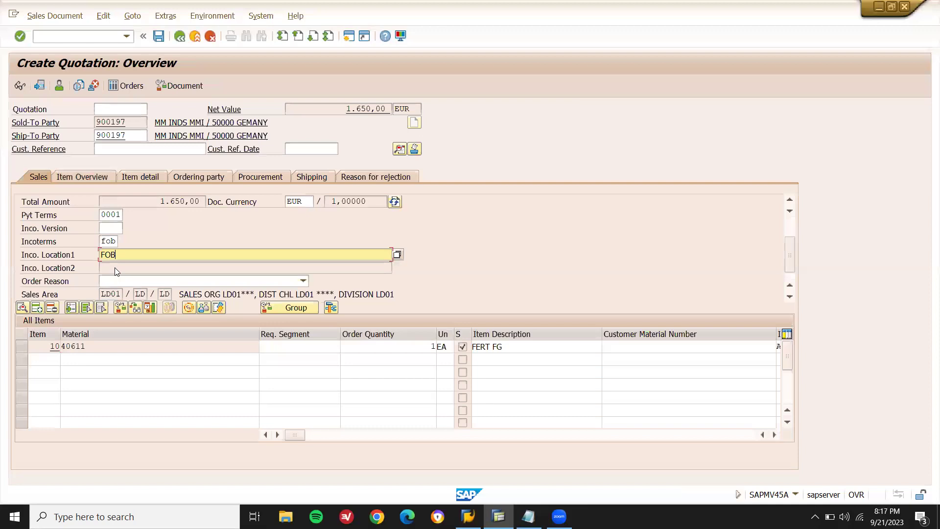
pyautogui.write('FOB')
pyautogui.press('Return')
pyautogui.press('Return')
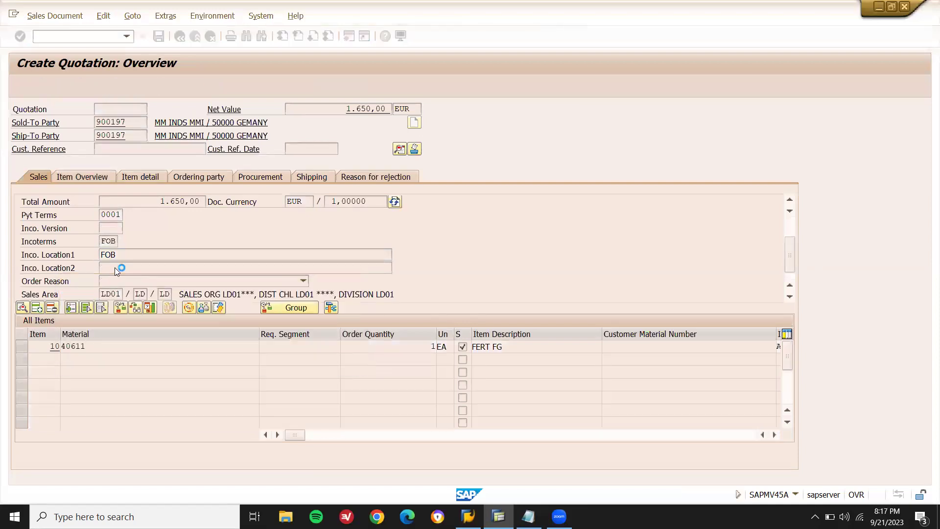
# Set the plant and storage location to LD01 in the shipping data of the new quotation's item 10
pyautogui.doubleClick(110, 345)
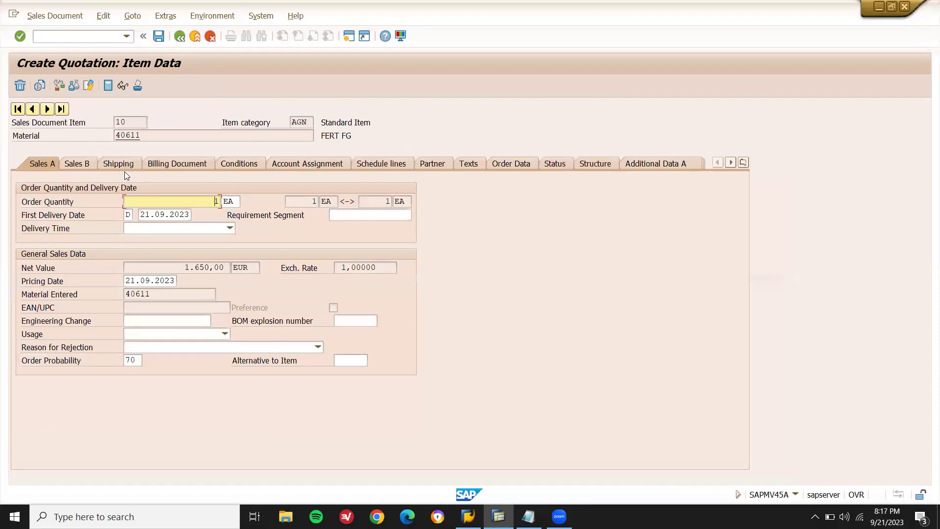
pyautogui.click(124, 163)
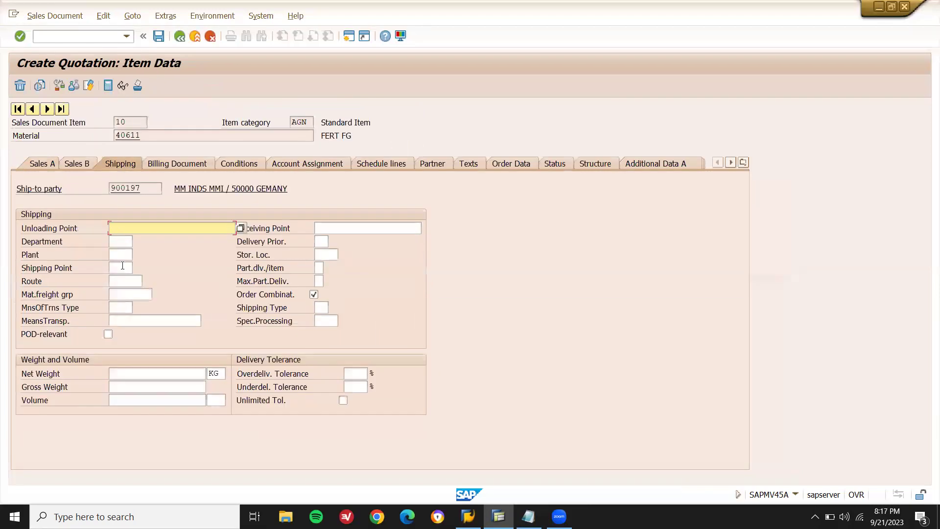
pyautogui.click(125, 257)
pyautogui.write('LD01')
pyautogui.press('Return')
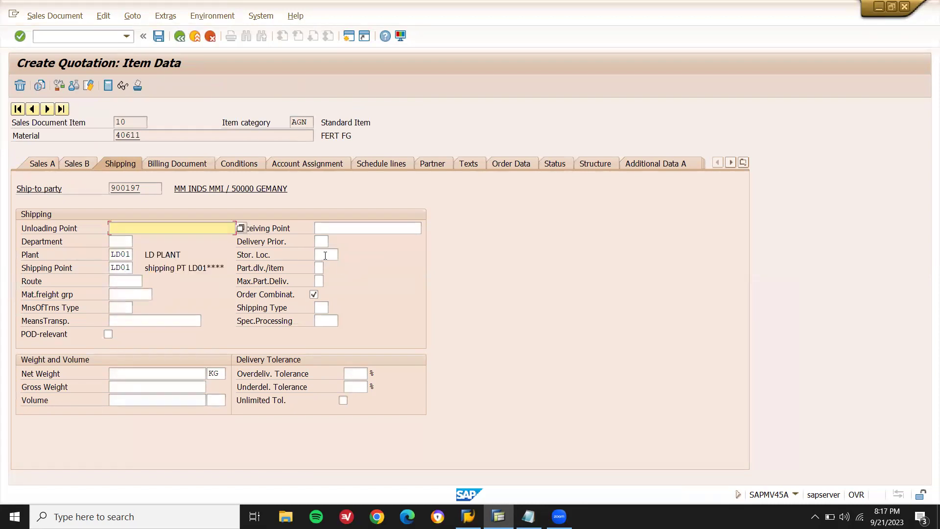
pyautogui.click(325, 255)
pyautogui.write('LD01')
pyautogui.press('Return')
# Set the item's net and gross weight to 10 KG and return to the quotation overview
pyautogui.click(171, 374)
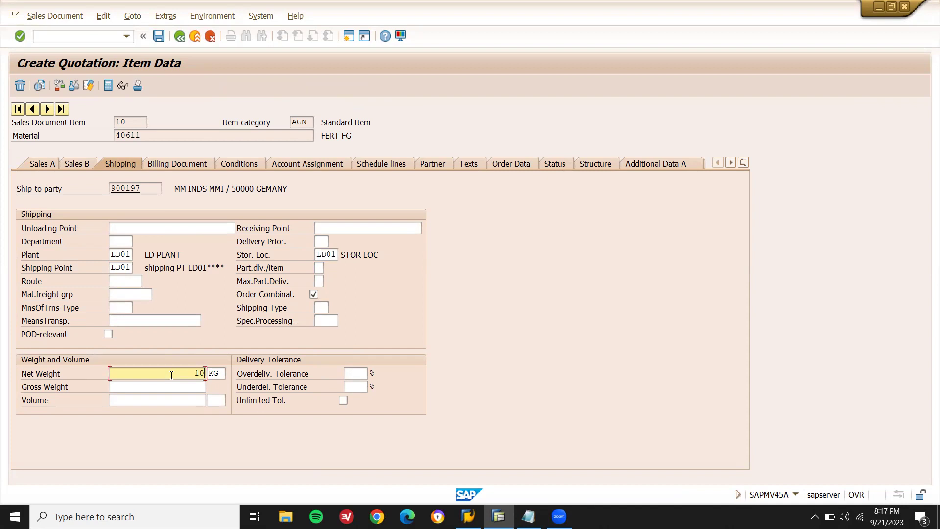
pyautogui.press('Tab')
pyautogui.write('10')
pyautogui.press('Return')
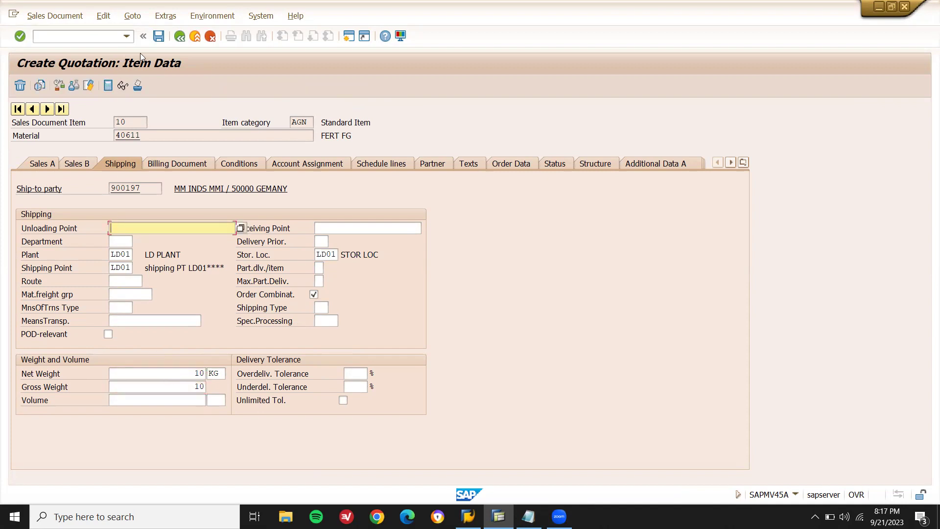
pyautogui.click(179, 36)
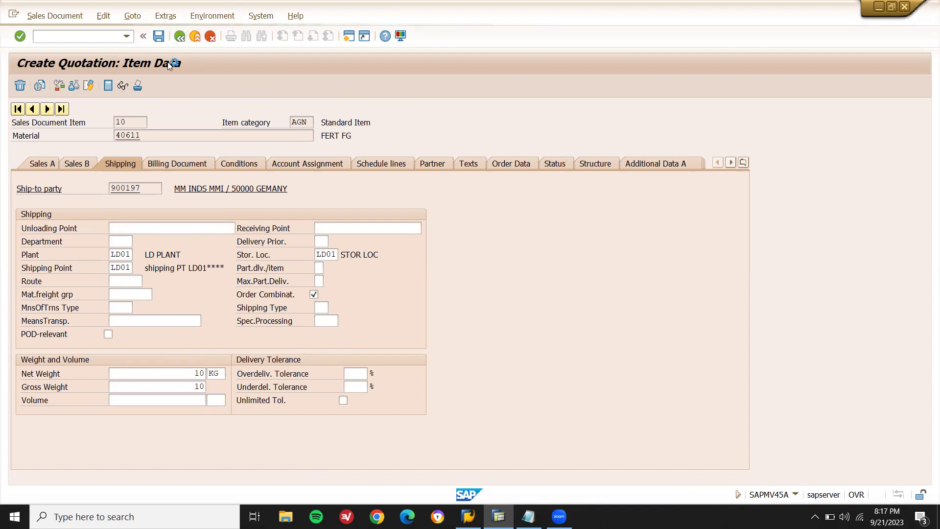
pyautogui.moveTo(137, 120); pyautogui.dragTo(93, 122)
pyautogui.moveTo(88, 346); pyautogui.dragTo(60, 346)
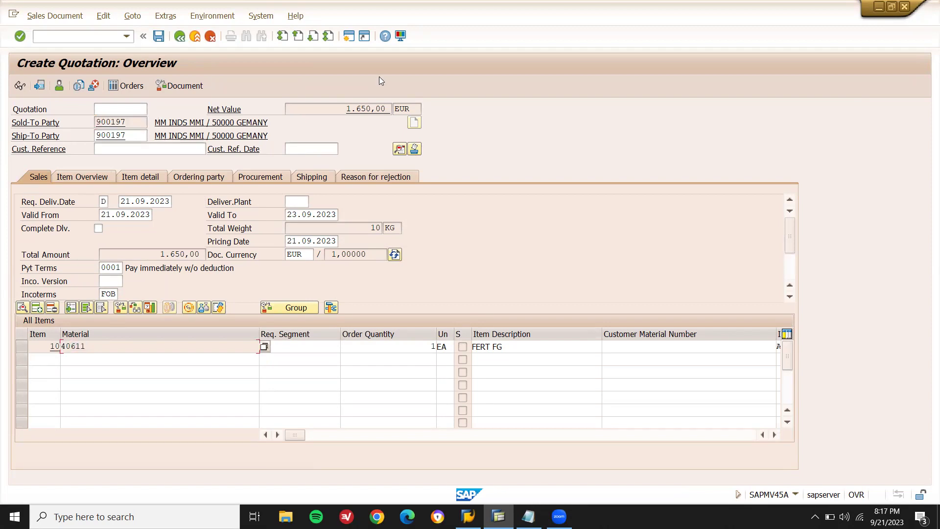
# Save the new quotation and copy its document number from the save message's details
pyautogui.moveTo(346, 108); pyautogui.dragTo(394, 108)
pyautogui.click(395, 108)
pyautogui.hotkey('ctrl', 's')
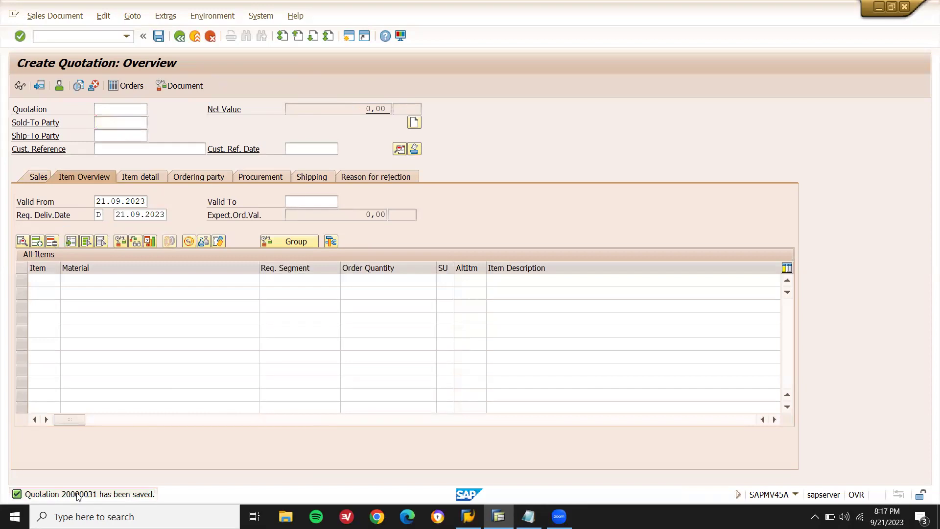
pyautogui.doubleClick(78, 494)
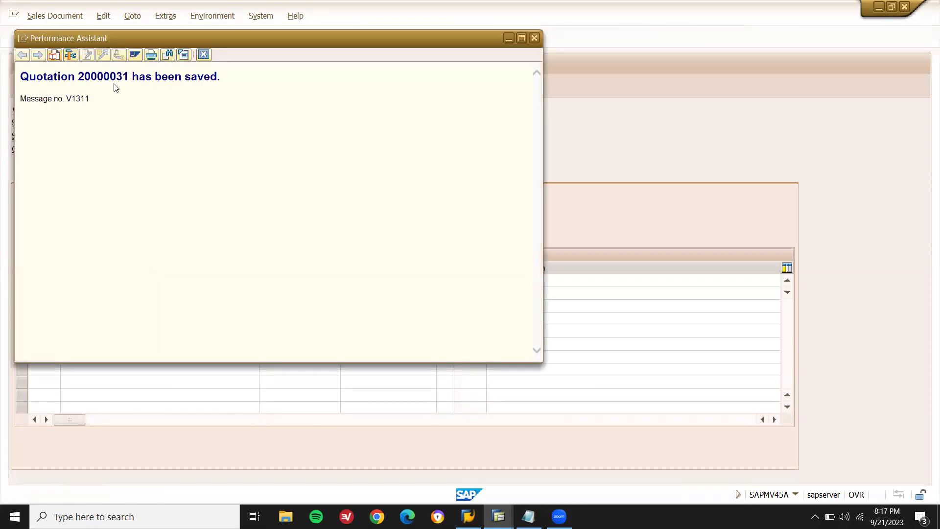
pyautogui.doubleClick(111, 79)
pyautogui.hotkey('ctrl', 'c')
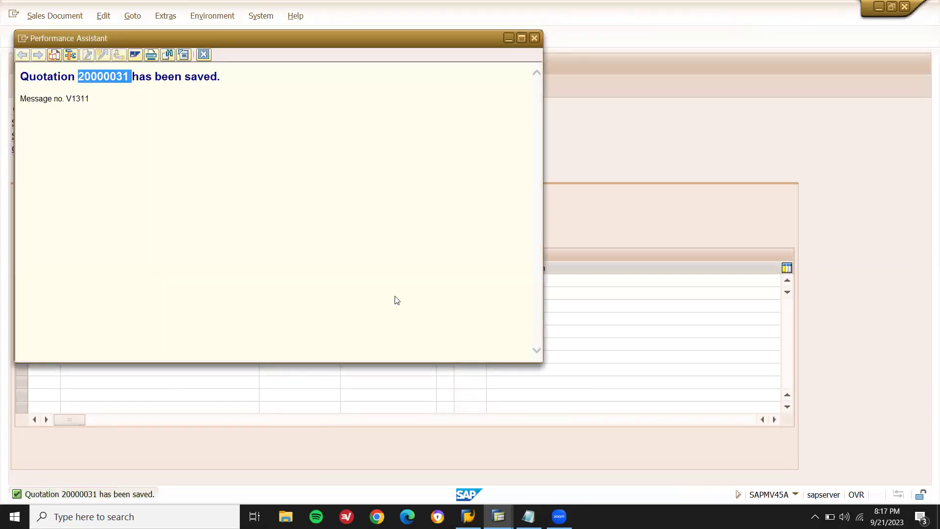
# Switch to Notepad and paste the quotation number after QT on the QUOTATION line, and close SAP's message details
pyautogui.click(528, 516)
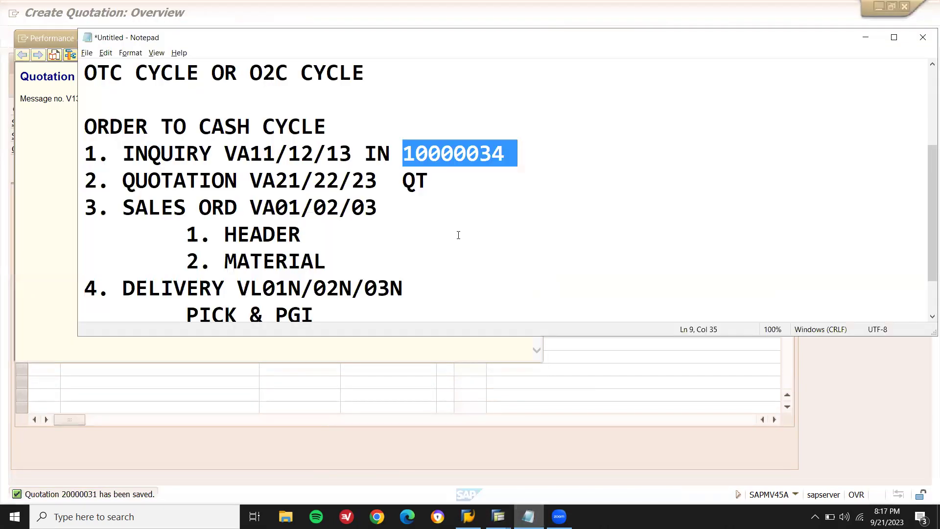
pyautogui.click(457, 181)
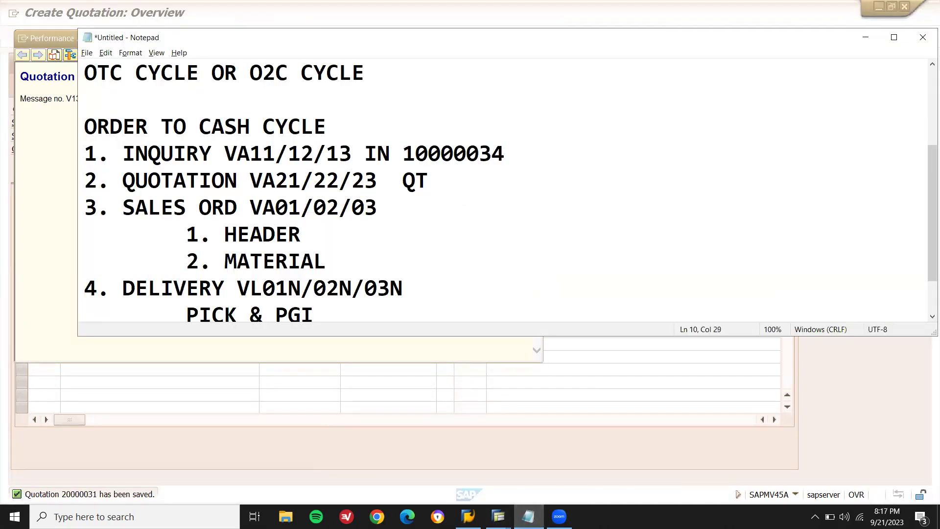
pyautogui.hotkey('ctrl', 'v')
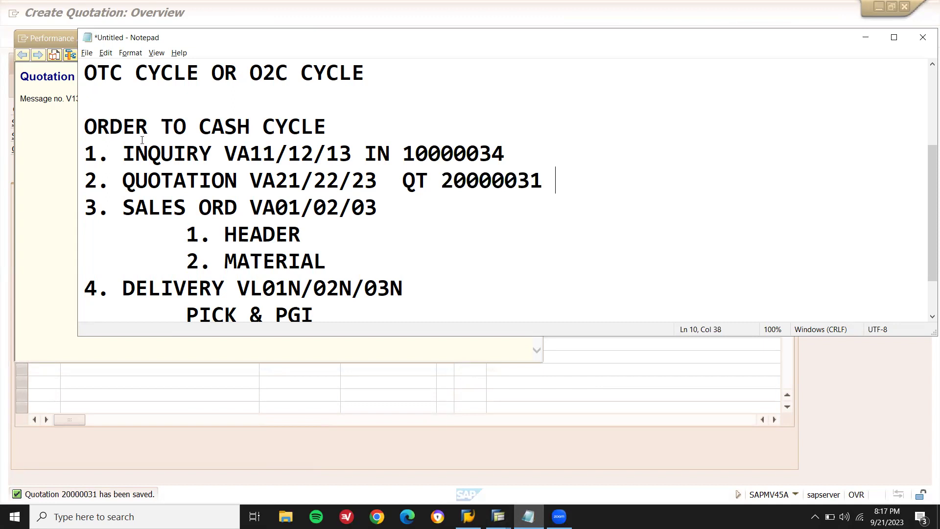
pyautogui.click(35, 168)
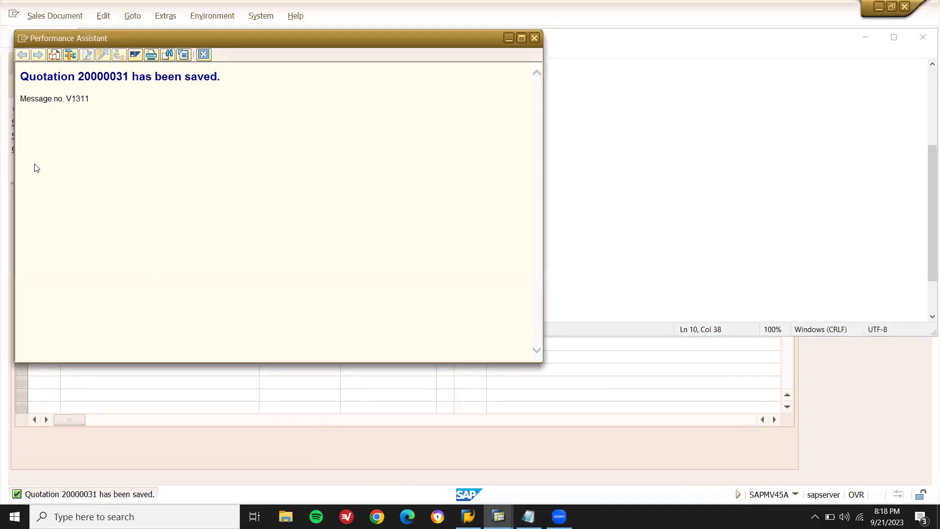
pyautogui.click(204, 55)
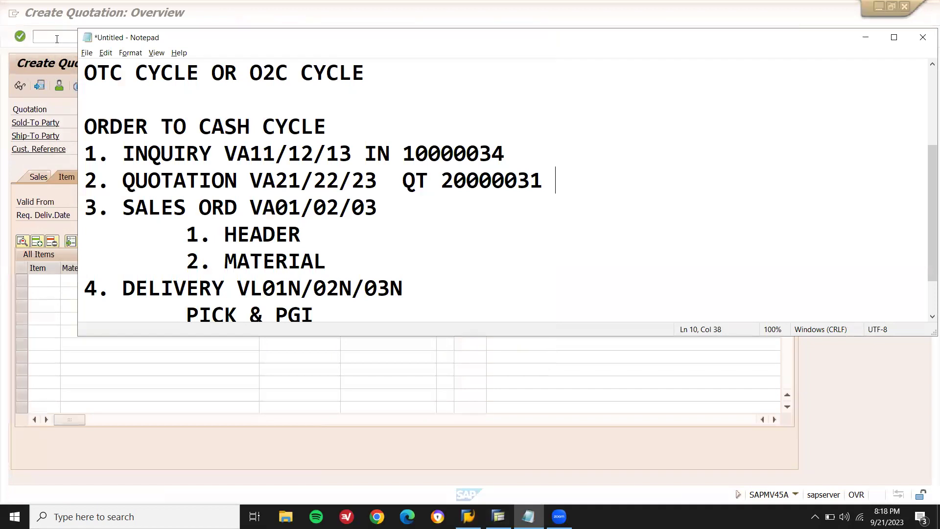
# Start a standard order of type OR in transaction VA01 with reference to the saved quotation
pyautogui.click(57, 38)
pyautogui.write('/NVA01')
pyautogui.press('Return')
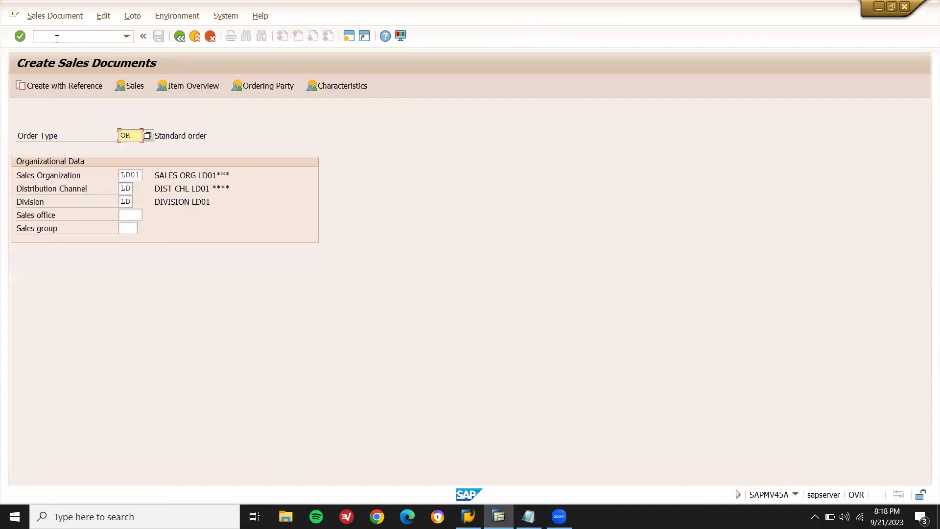
pyautogui.click(50, 85)
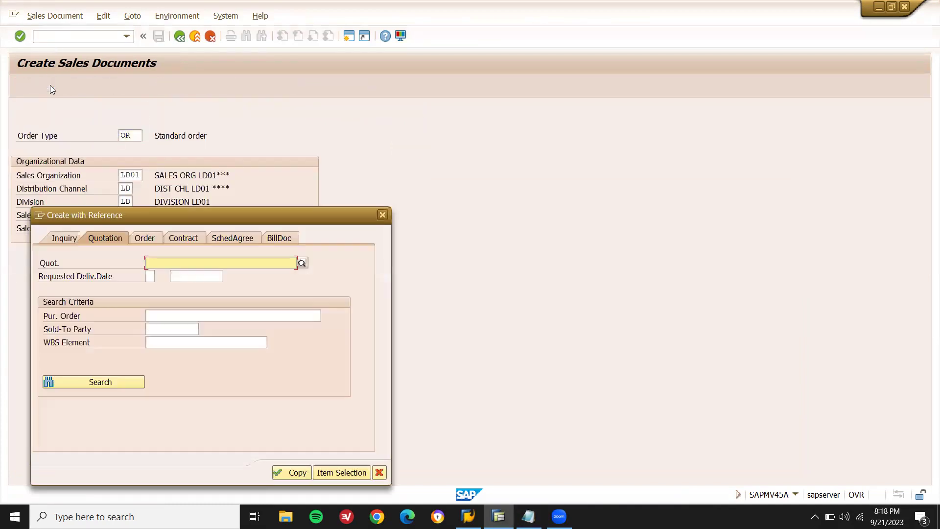
pyautogui.hotkey('ctrl', 'v')
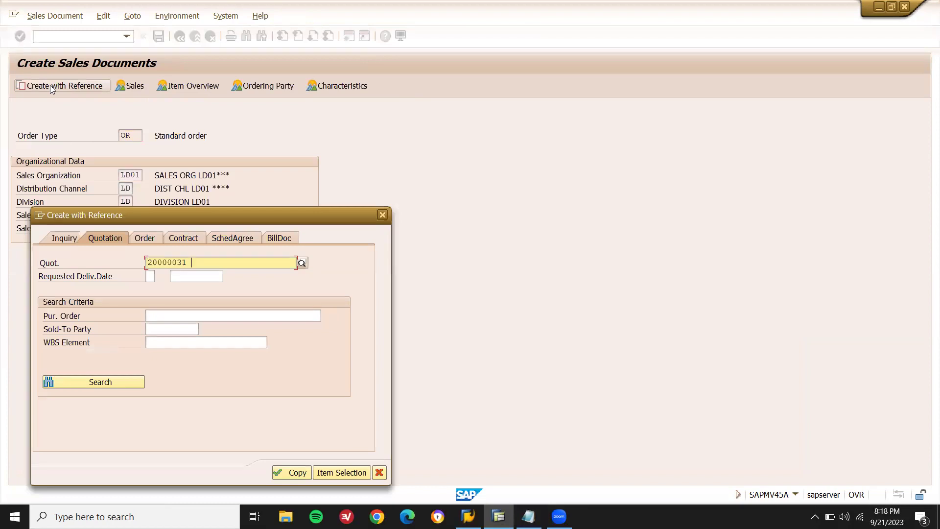
pyautogui.click(297, 473)
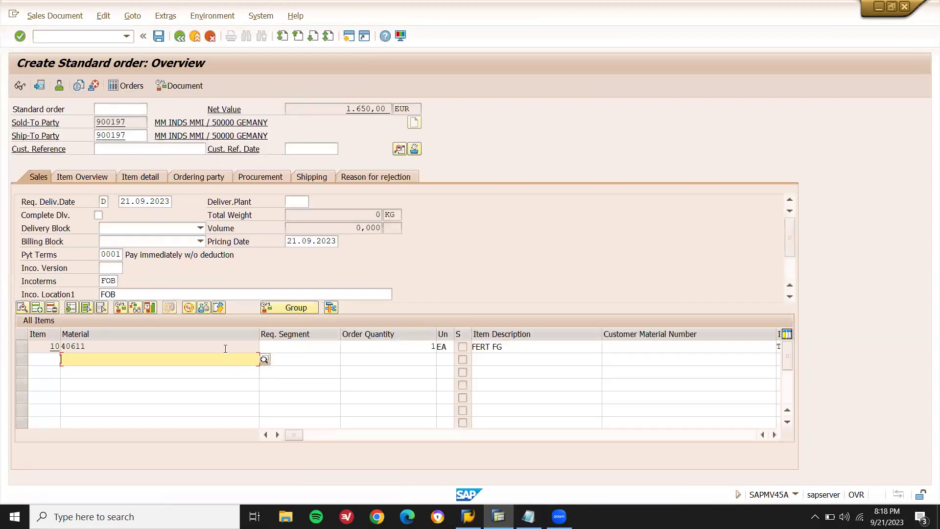
# Set the standard order's customer reference to LEARN2WIN and return to the order overview
pyautogui.press('Return')
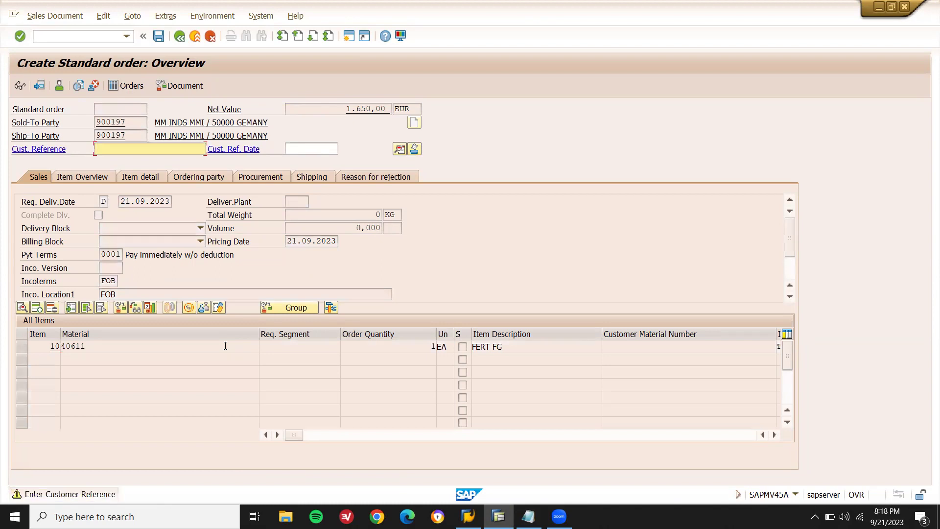
pyautogui.write('LEARN2WIN')
pyautogui.press('Return')
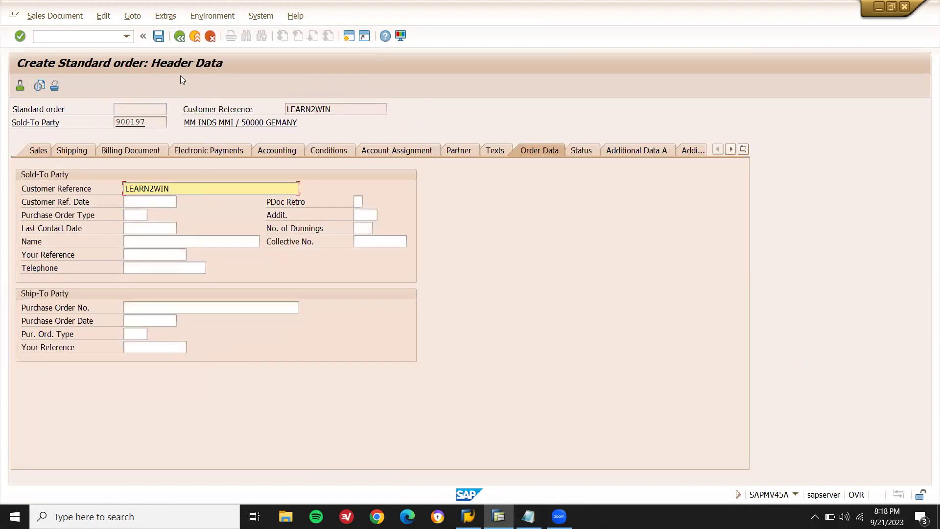
pyautogui.press('F3')
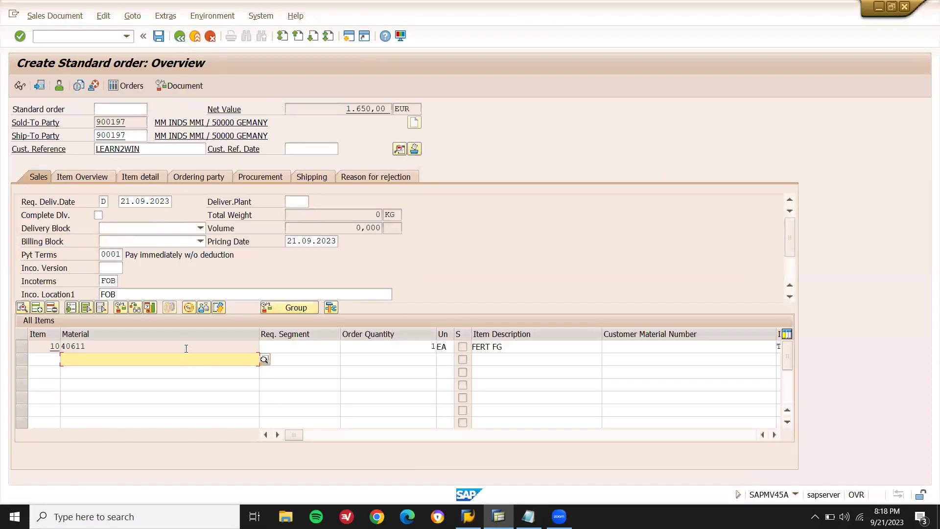
# Set the net and gross weight to 10 in the shipping data of order item 10 and save the order
pyautogui.doubleClick(184, 344)
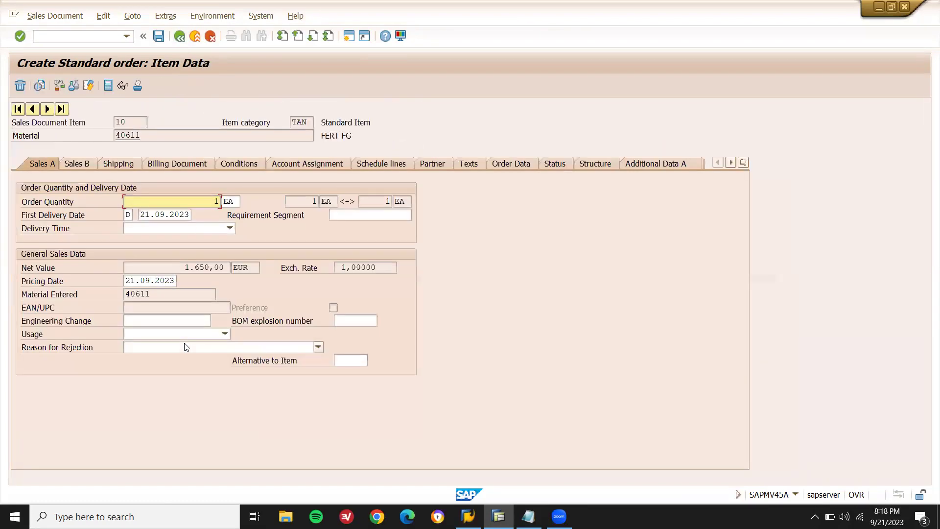
pyautogui.click(117, 164)
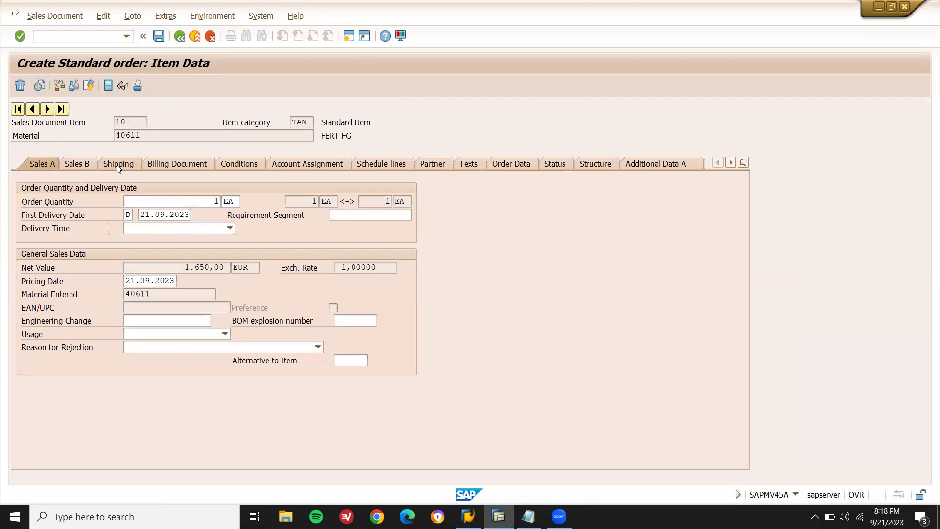
pyautogui.click(178, 375)
pyautogui.write('10')
pyautogui.press('Tab')
pyautogui.write('10')
pyautogui.press('Return')
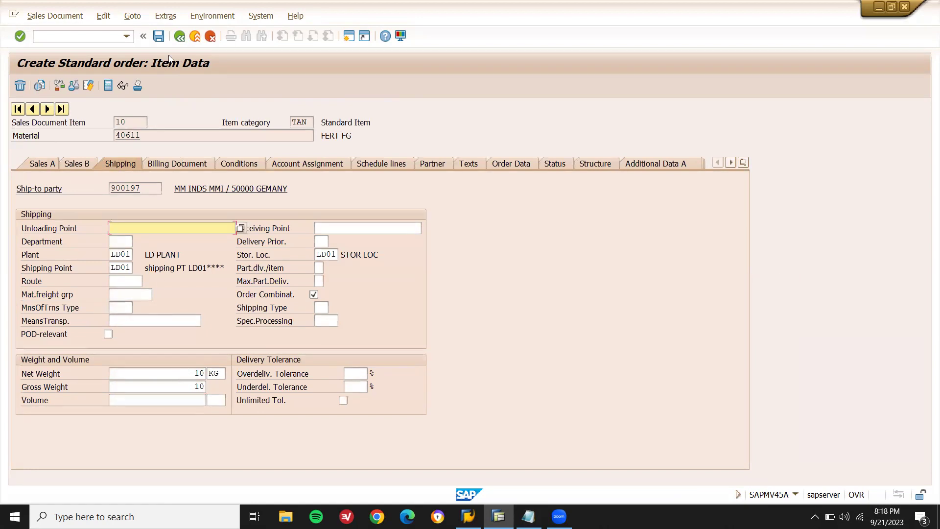
pyautogui.click(159, 36)
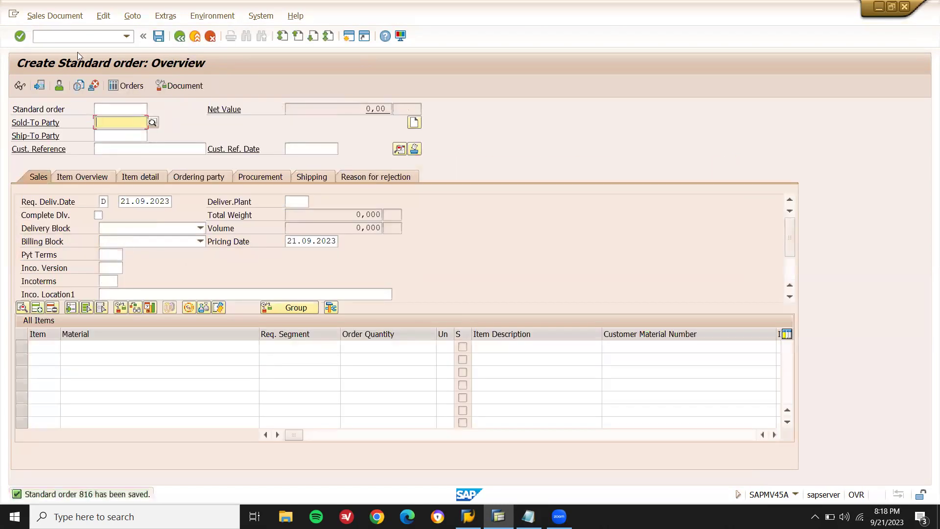
# Switch to Notepad and record the saved order's number at the end of the SALES ORD line
pyautogui.click(105, 40)
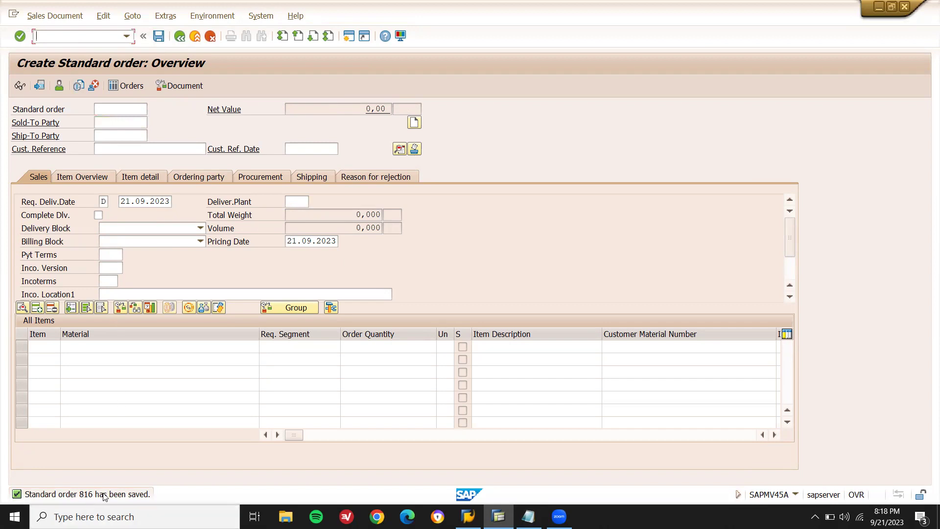
pyautogui.click(528, 516)
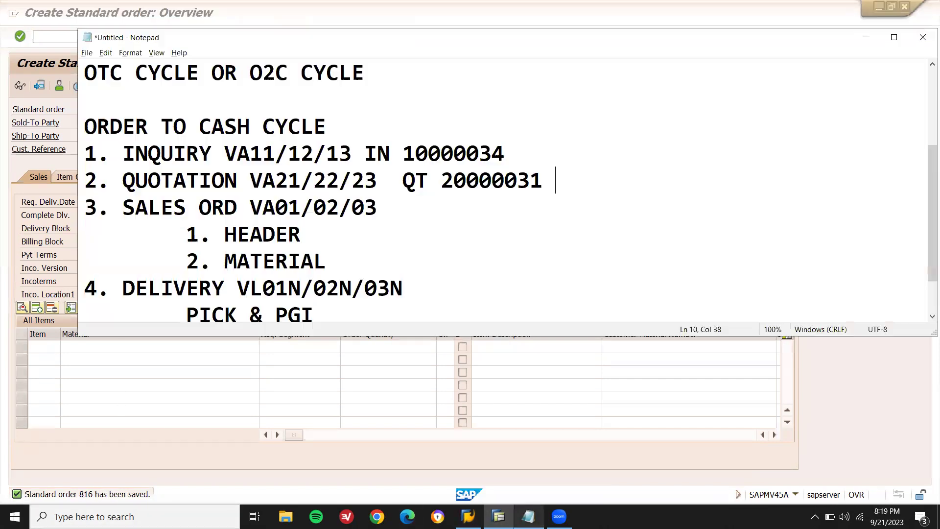
pyautogui.click(454, 221)
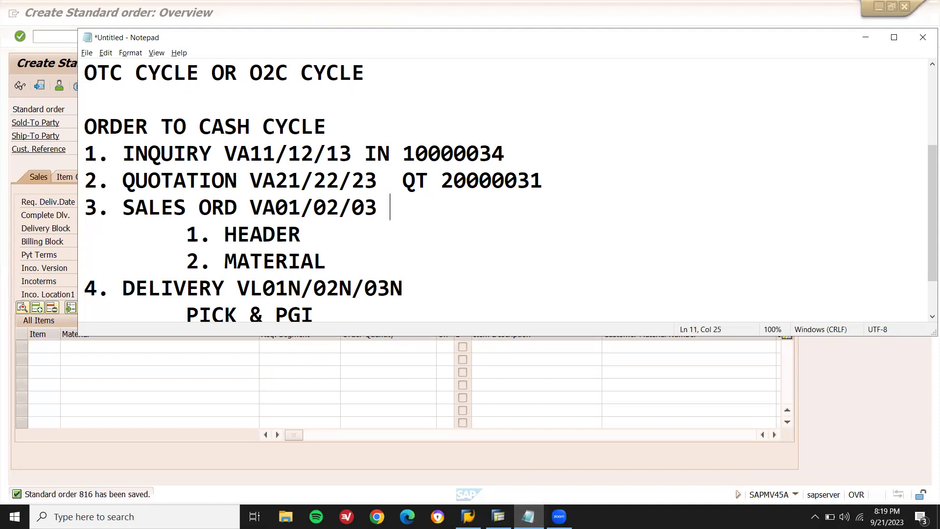
pyautogui.write('816')
# Switch to SAP and create an outbound delivery in transaction VL01N for the saved sales order with shipping point LD01
pyautogui.click(49, 36)
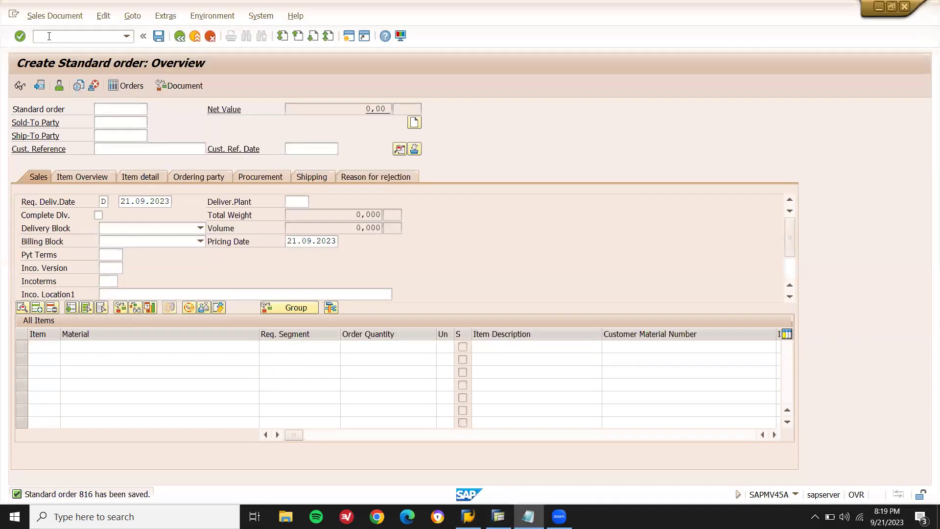
pyautogui.write('/NVL01N')
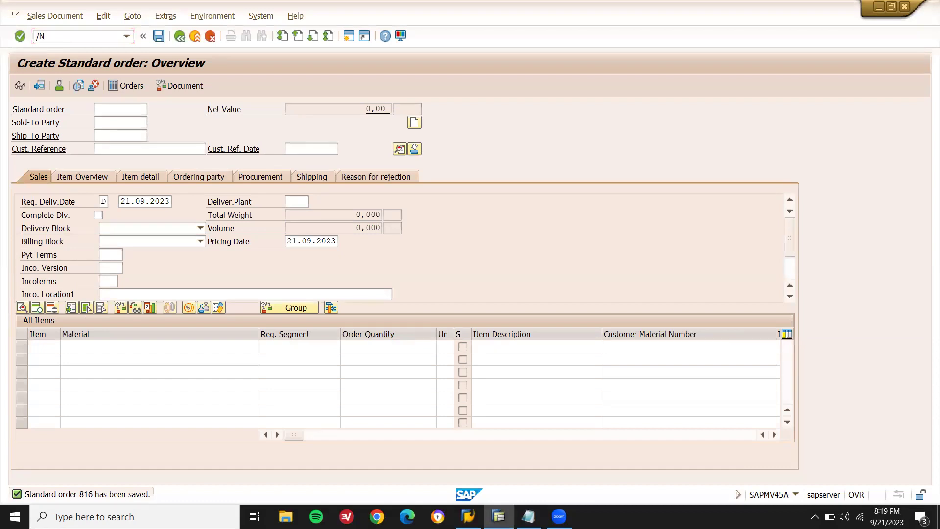
pyautogui.press('Return')
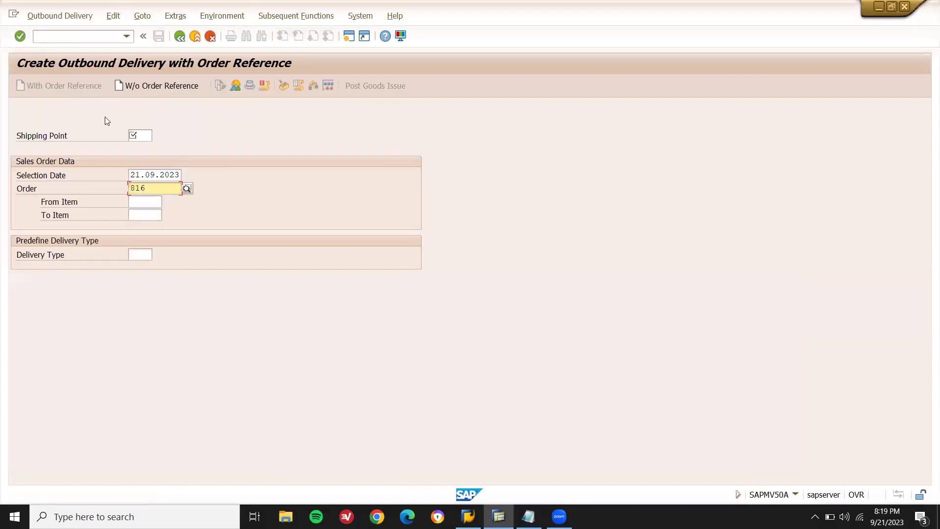
pyautogui.click(143, 133)
pyautogui.write('LD01')
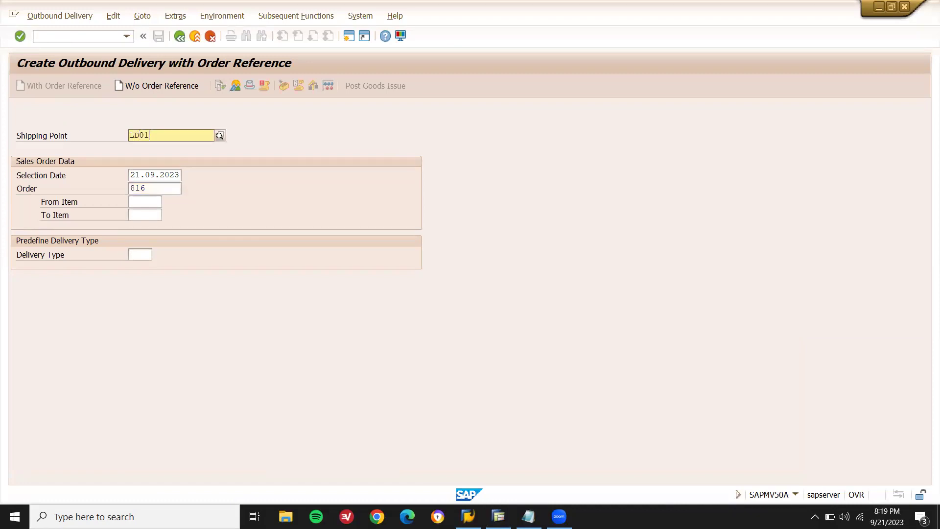
pyautogui.press('Return')
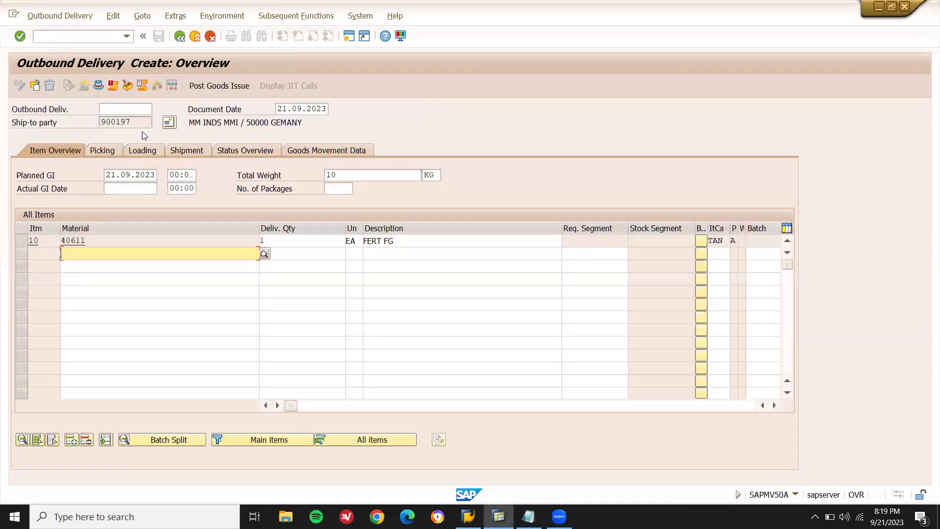
# Set the picked quantity of delivery item 10 to 1 and post the goods issue
pyautogui.click(91, 150)
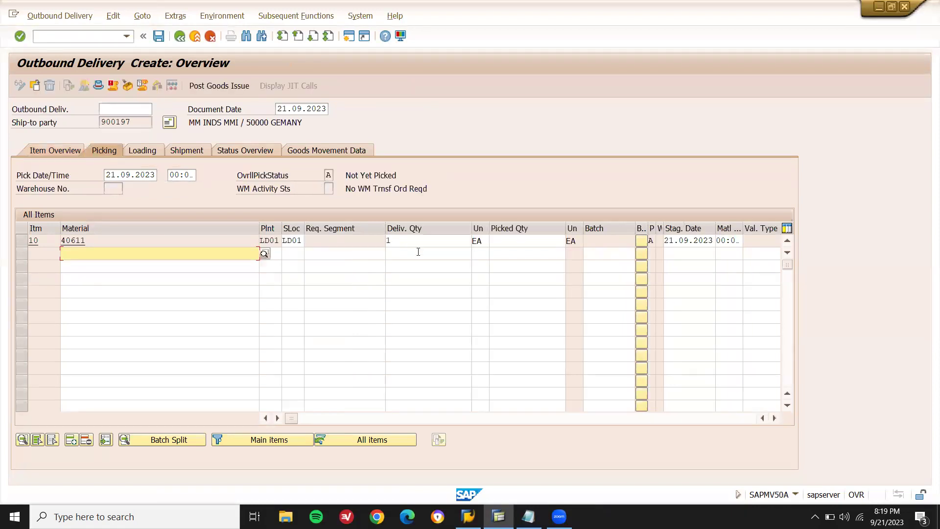
pyautogui.click(541, 243)
pyautogui.write('1')
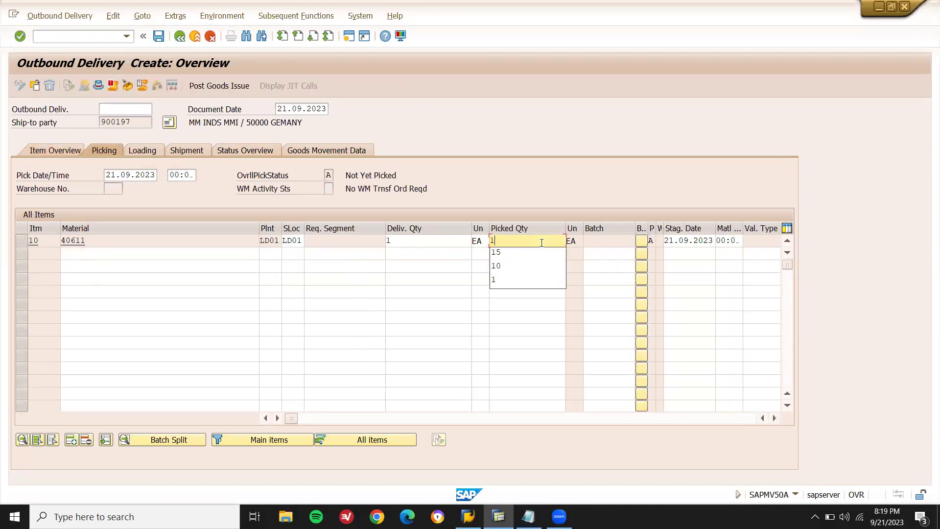
pyautogui.press('Return')
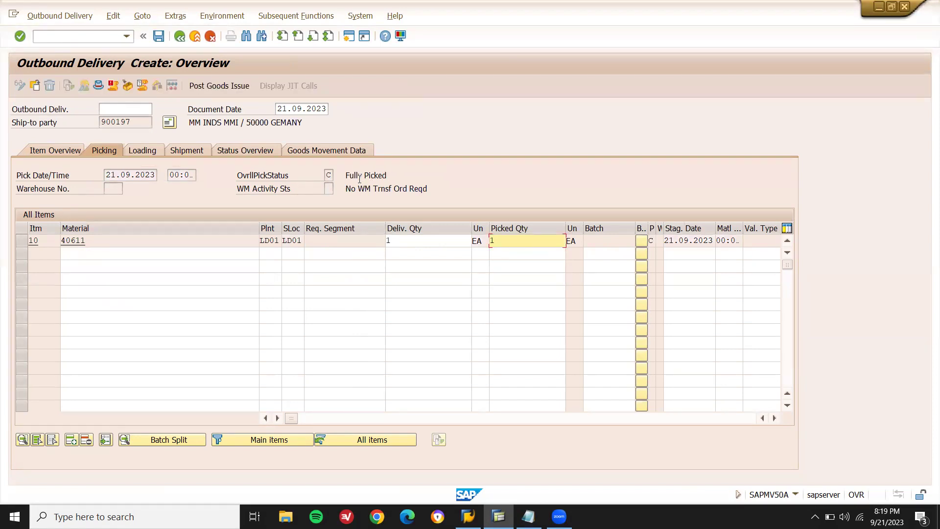
pyautogui.click(211, 88)
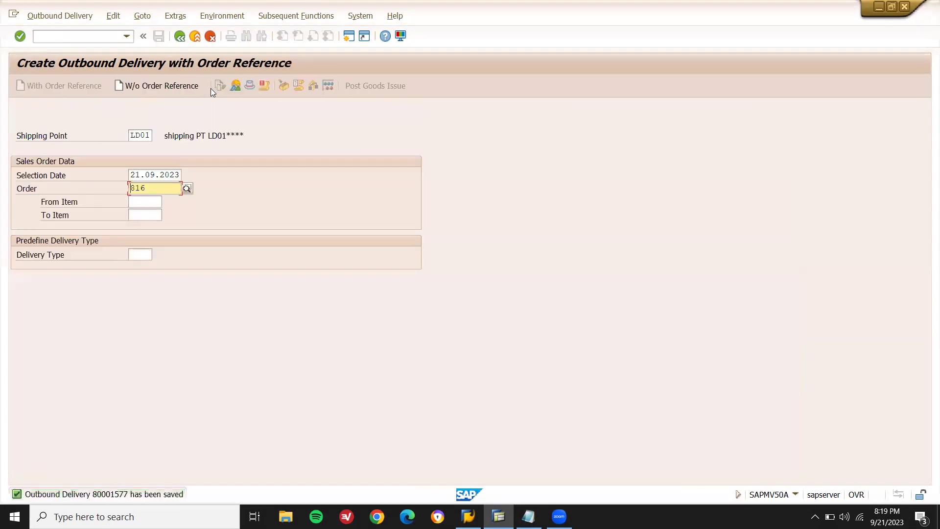
# Create and save an invoice for the outbound delivery in transaction VF01, and exit to SAP Easy Access
pyautogui.click(82, 37)
pyautogui.write('/NVF01')
pyautogui.press('Return')
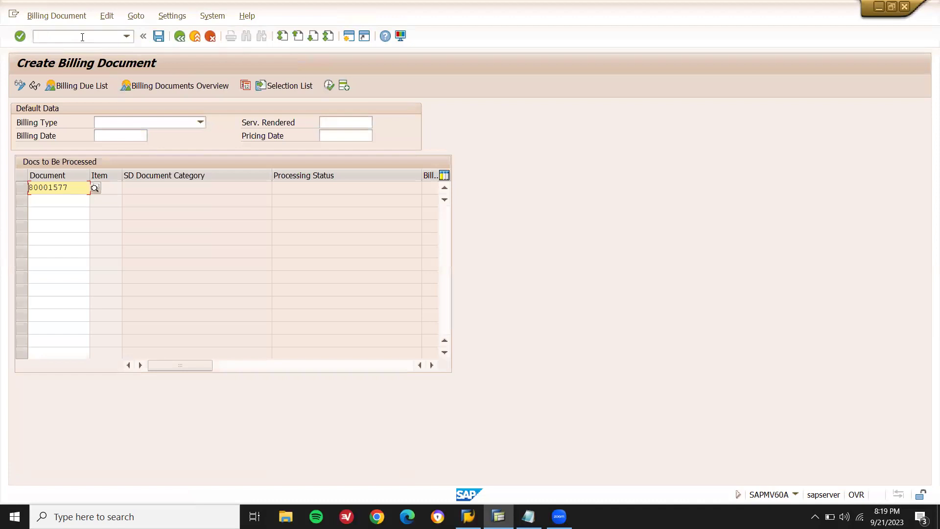
pyautogui.press('Return')
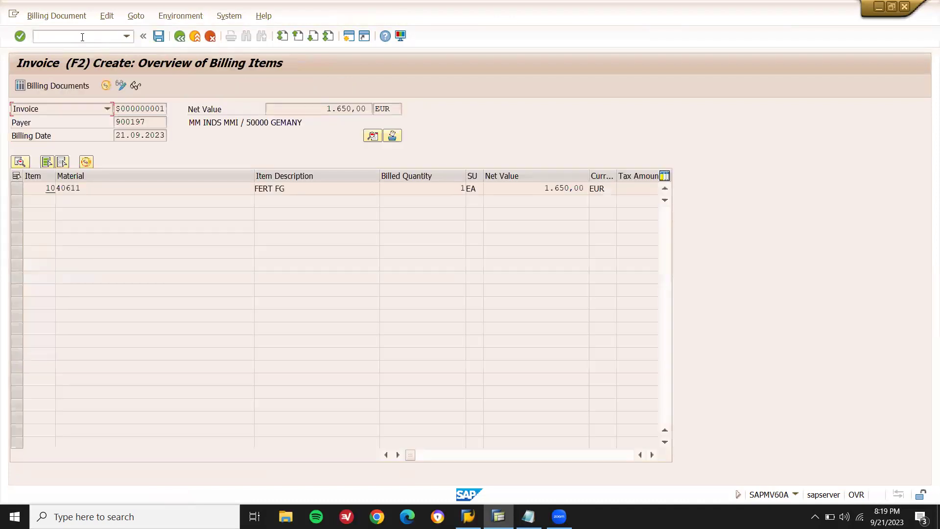
pyautogui.click(147, 35)
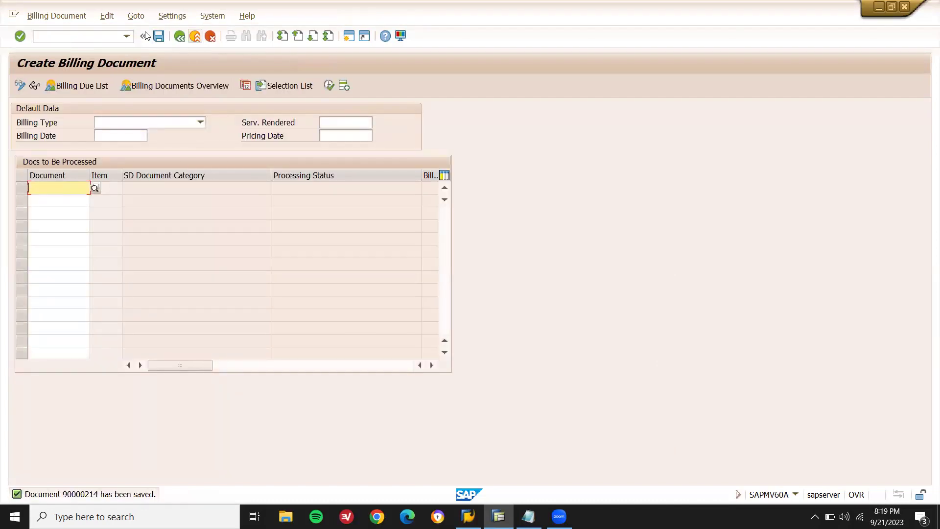
pyautogui.click(195, 36)
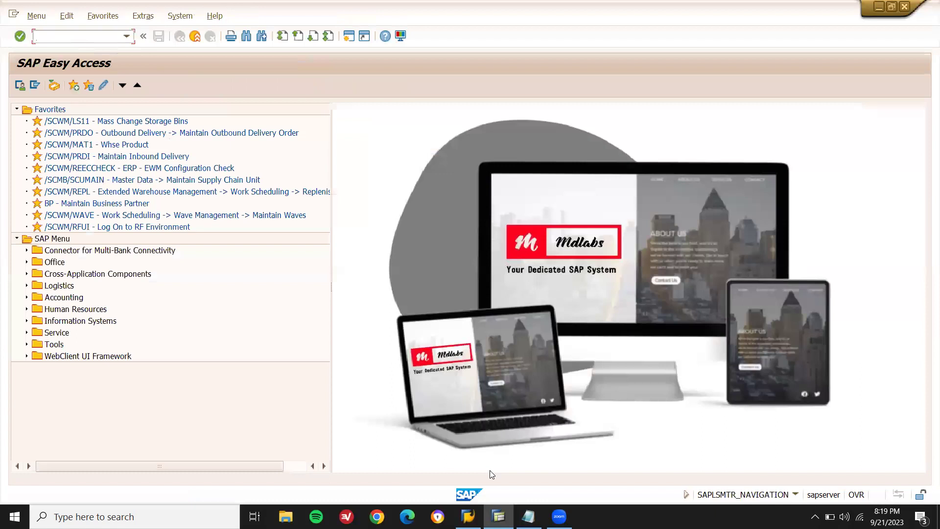
# Check the inquiry line in the Notepad notes, and open the saved inquiry's document flow from transaction VA13 in SAP
pyautogui.click(528, 516)
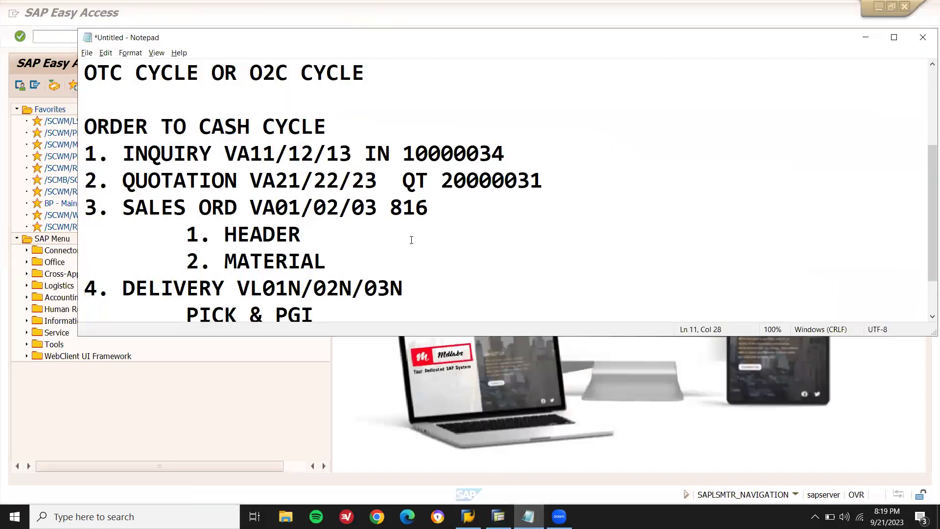
pyautogui.doubleClick(185, 140)
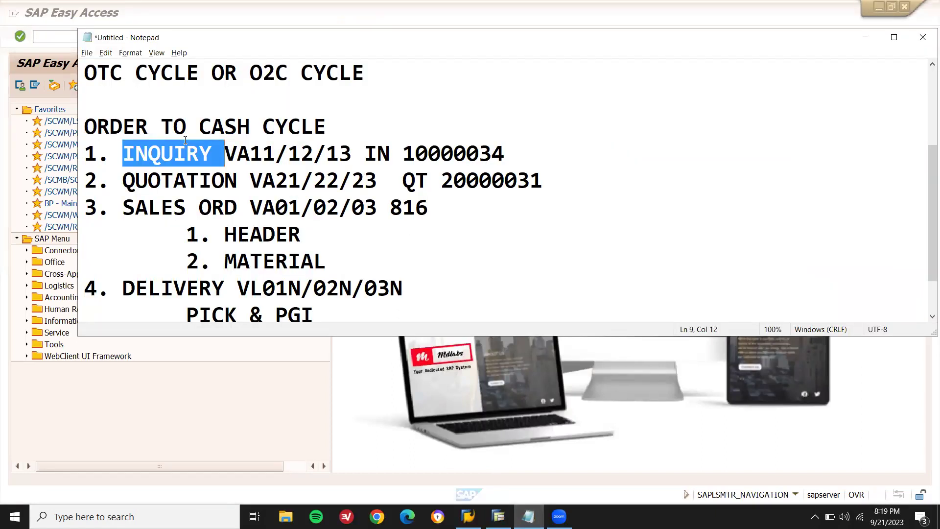
pyautogui.click(48, 39)
pyautogui.write('VA13')
pyautogui.press('Return')
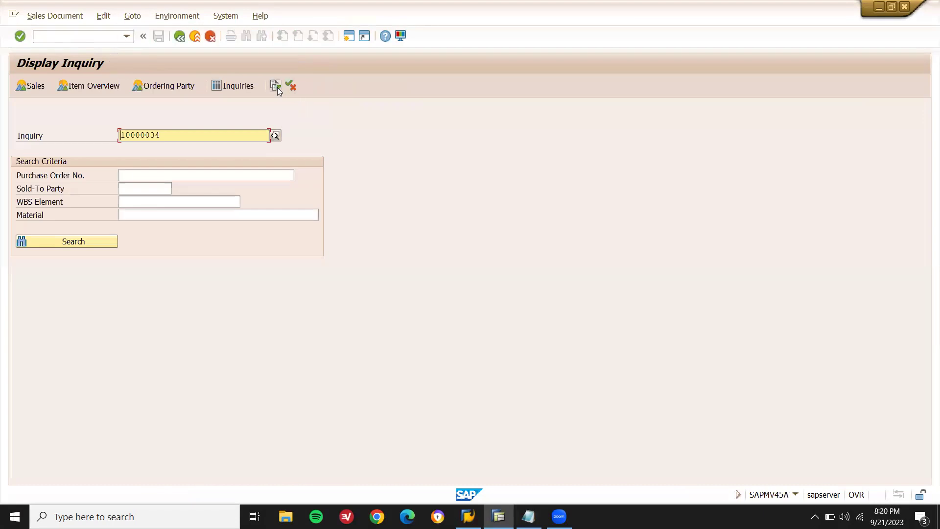
pyautogui.click(277, 88)
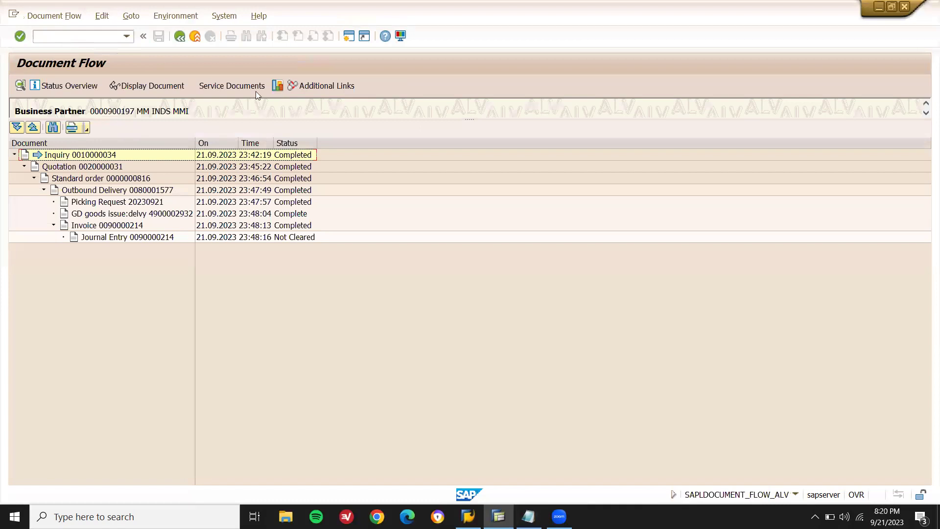
# Examine the inquiry, quotation, standard order, outbound delivery and invoice entries in the document flow, and return to SAP Easy Access
pyautogui.click(105, 157)
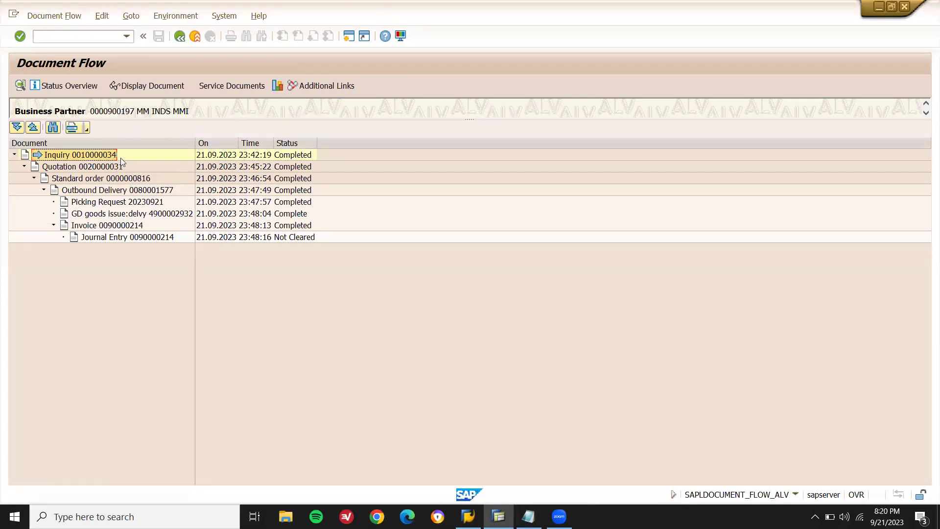
pyautogui.click(93, 167)
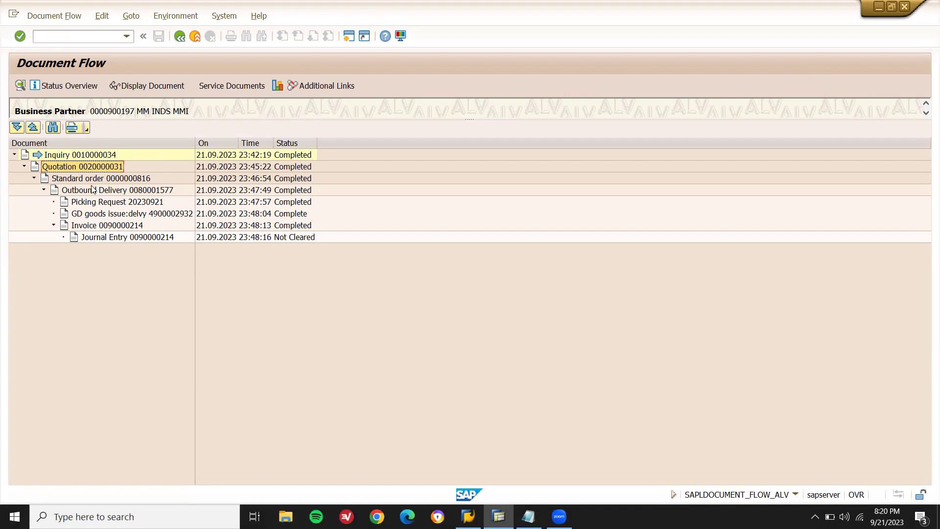
pyautogui.click(101, 179)
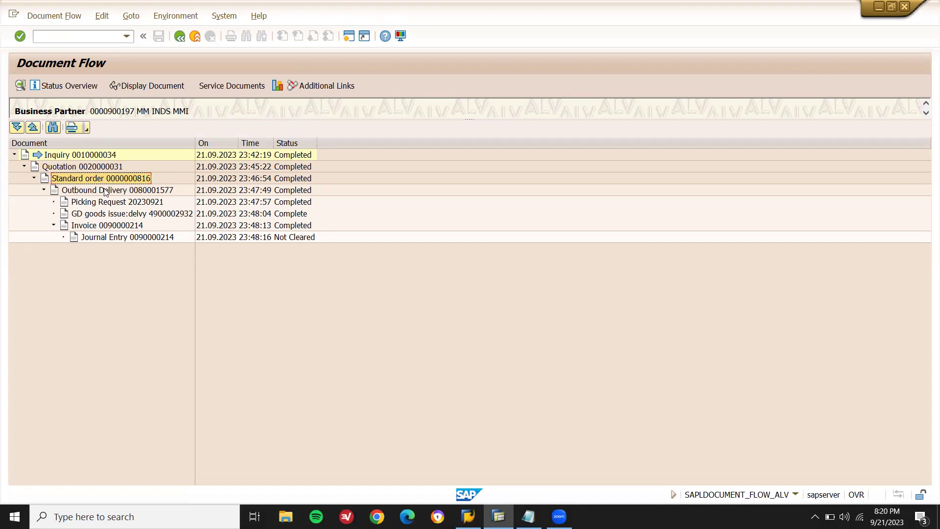
pyautogui.click(105, 191)
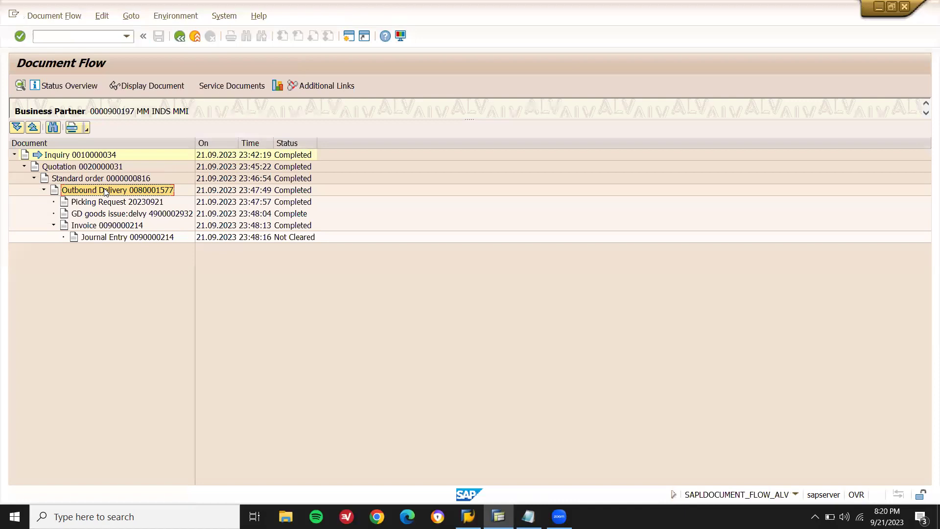
pyautogui.click(93, 229)
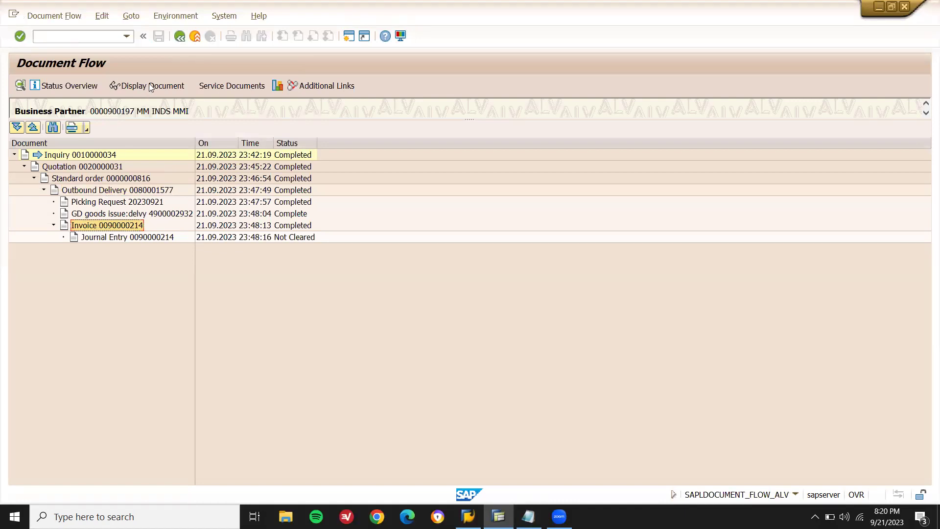
pyautogui.press('F3')
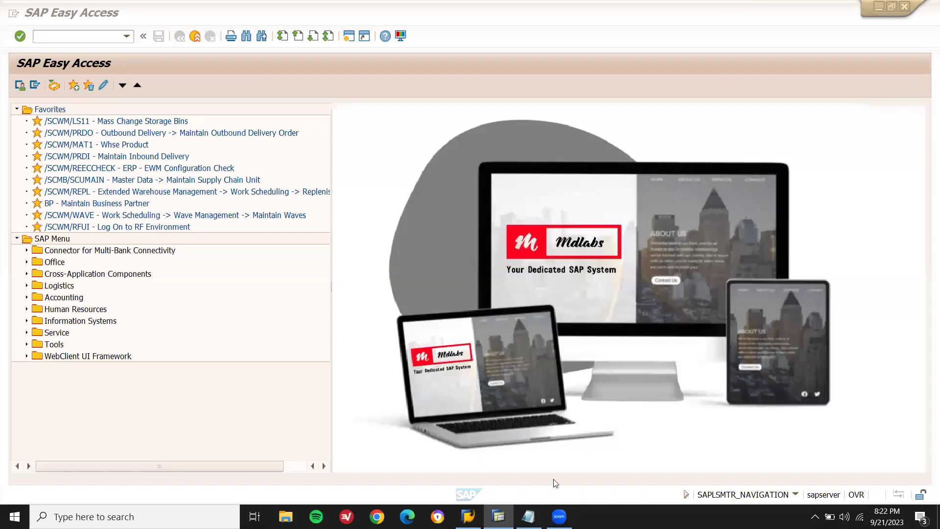
# Switch to Notepad and add the heading ITEM PROPOSAL below the BILLING line, separated by a blank line
pyautogui.click(534, 506)
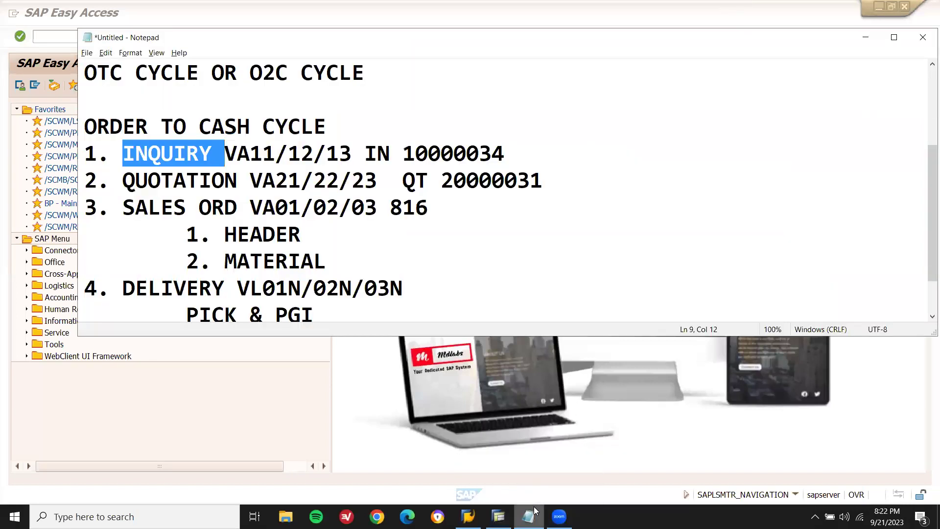
pyautogui.click(493, 280)
pyautogui.press('Down')
pyautogui.press('Down')
pyautogui.press('Right')
pyautogui.press('Right')
pyautogui.press('Right')
pyautogui.press('Return')
pyautogui.press('Return')
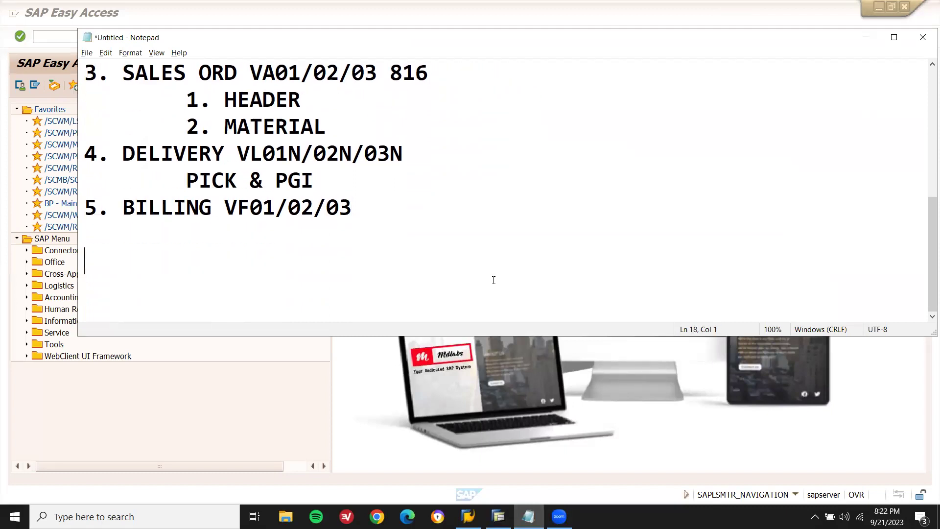
pyautogui.write('ITEM ')
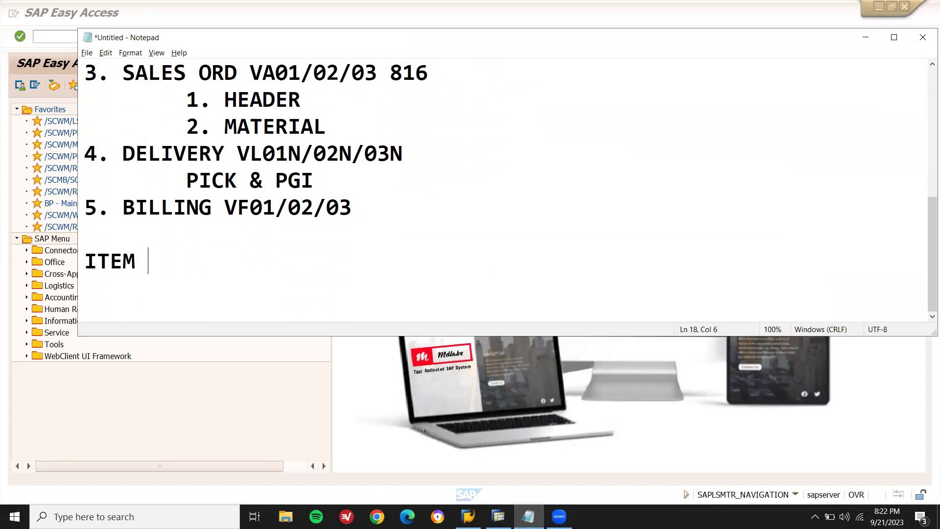
pyautogui.write('PROPOSAL')
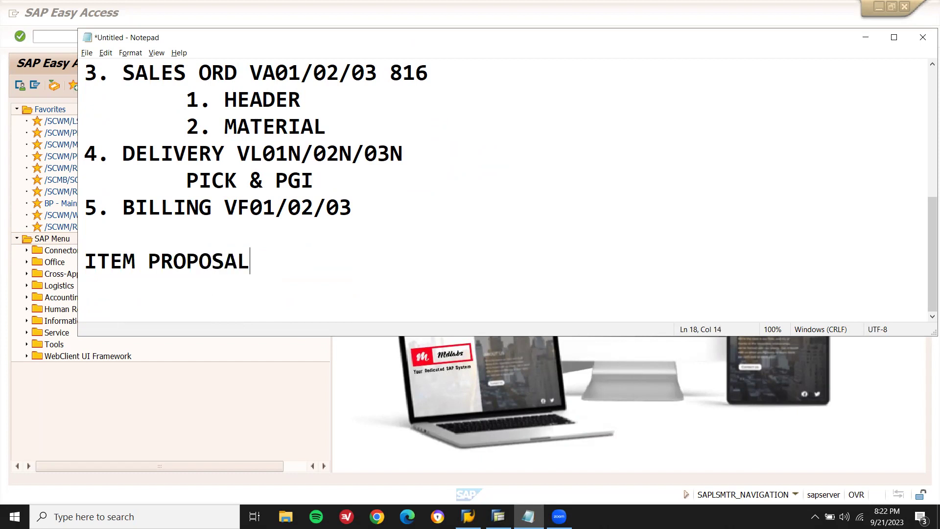
# Copy the materials 40611, 40609 and 40270 and the CUST line from the start of the notes to below the ITEM PROPOSAL heading
pyautogui.press('Return')
pyautogui.press('Up')
pyautogui.press('Up')
pyautogui.press('Up')
pyautogui.press('Up')
pyautogui.press('Up')
pyautogui.press('Up')
pyautogui.press('Up')
pyautogui.press('Up')
pyautogui.press('Up')
pyautogui.press('Up')
pyautogui.press('Up')
pyautogui.press('Up')
pyautogui.press('Up')
pyautogui.press('Up')
pyautogui.press('Up')
pyautogui.press('Up')
pyautogui.press('Up')
pyautogui.press('Up')
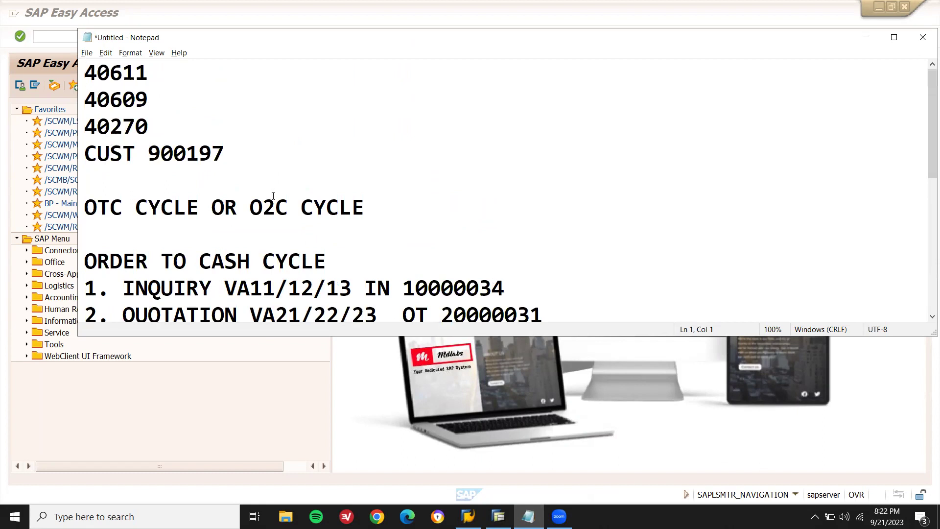
pyautogui.doubleClick(200, 154)
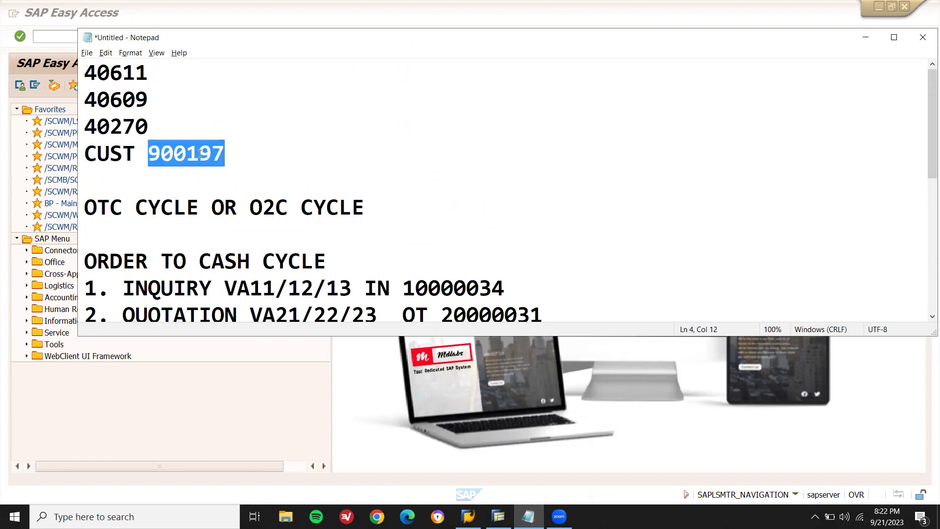
pyautogui.hotkey('alt', 'Tab')
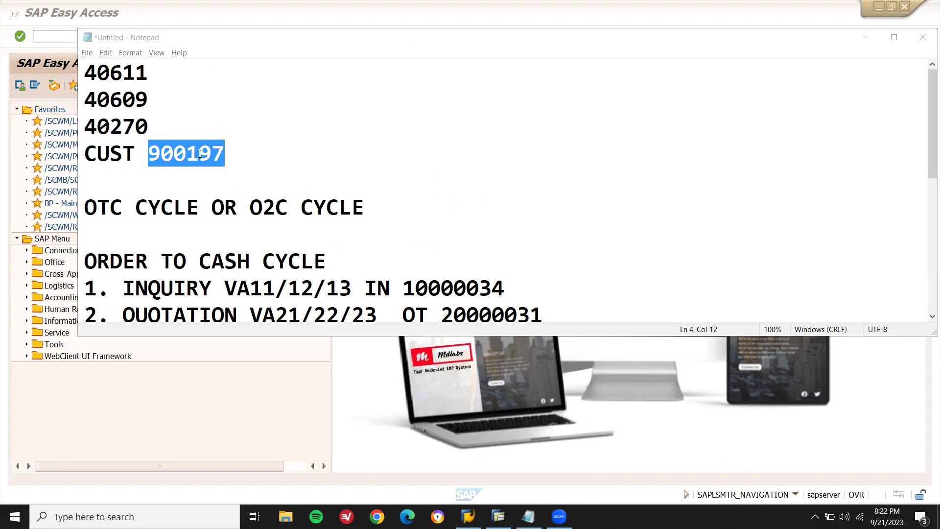
pyautogui.click(413, 237)
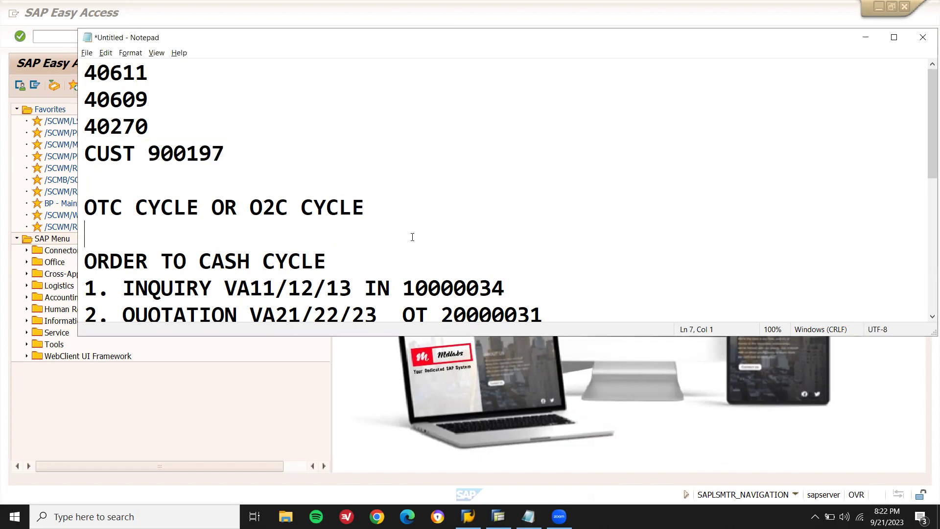
pyautogui.press('Up')
pyautogui.press('Up')
pyautogui.press('Up')
pyautogui.press('Up')
pyautogui.hotkey('shift', 'Down')
pyautogui.hotkey('shift', 'Down')
pyautogui.hotkey('shift', 'Down')
pyautogui.hotkey('shift', 'Down')
pyautogui.hotkey('shift', 'Down')
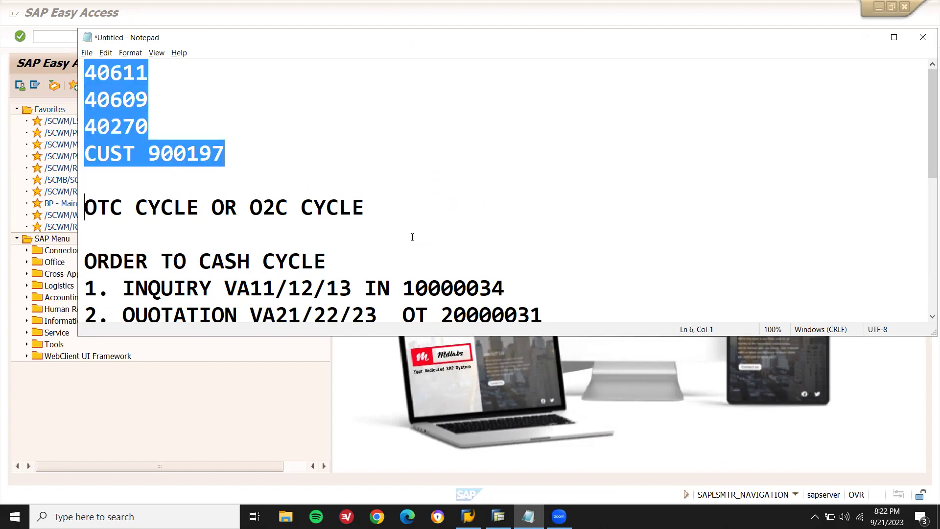
pyautogui.press('Down')
pyautogui.press('Down')
pyautogui.press('Down')
pyautogui.press('Down')
pyautogui.press('Down')
pyautogui.press('Down')
pyautogui.press('Down')
pyautogui.press('Down')
pyautogui.press('Down')
pyautogui.press('Down')
pyautogui.press('Down')
pyautogui.press('Down')
pyautogui.press('Down')
pyautogui.press('Down')
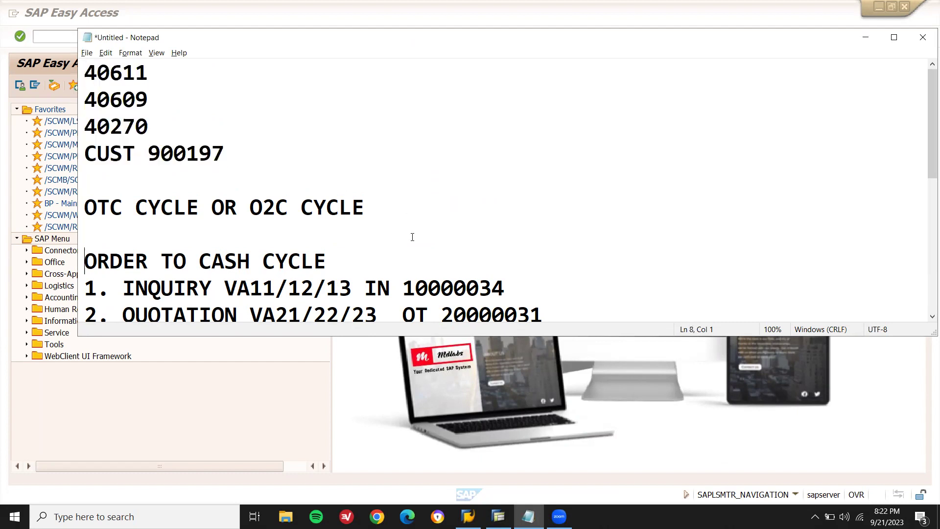
pyautogui.press('Down')
pyautogui.press('Down')
pyautogui.press('Down')
pyautogui.press('Down')
pyautogui.press('Up')
pyautogui.press('Up')
pyautogui.press('Up')
pyautogui.press('Up')
pyautogui.hotkey('shift', 'Down')
pyautogui.hotkey('shift', 'Down')
pyautogui.hotkey('shift', 'Down')
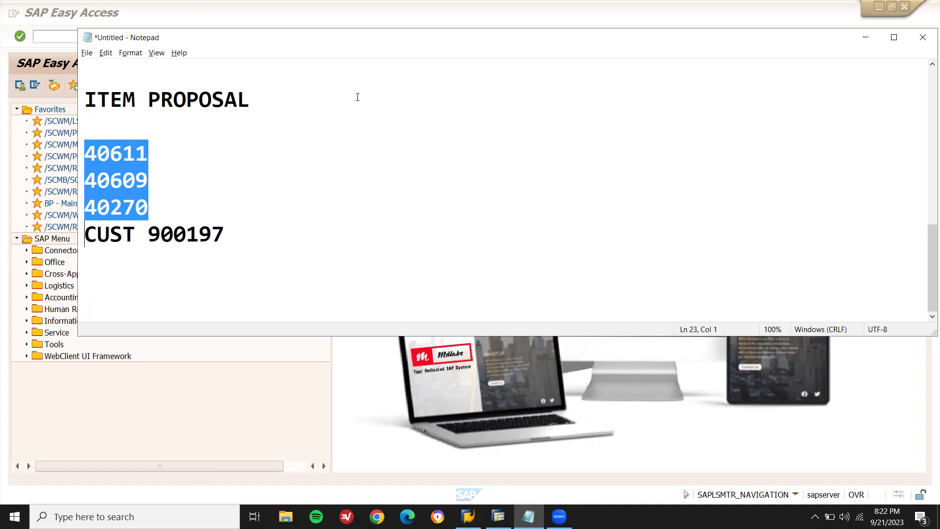
# Append the transaction codes VA51/52/53 to the ITEM PROPOSAL heading
pyautogui.click(261, 101)
pyautogui.write('VA5')
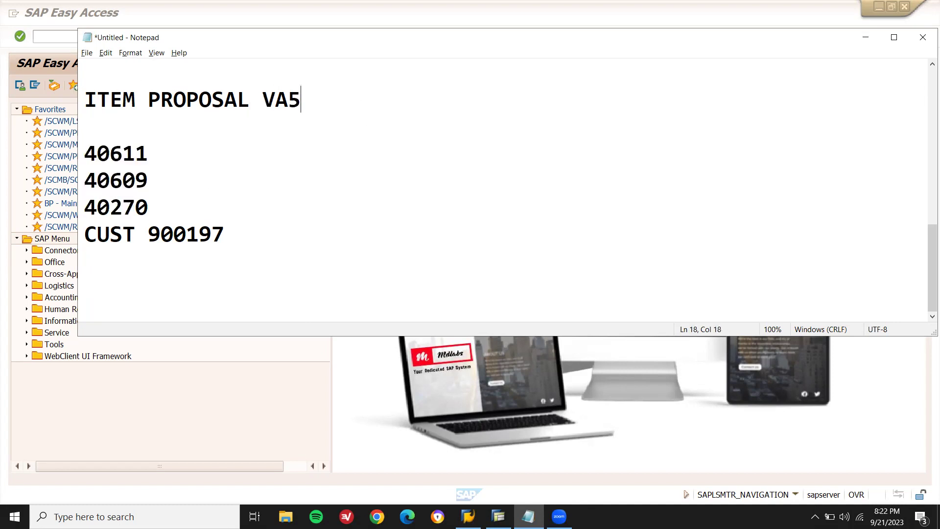
pyautogui.write('1/52/53')
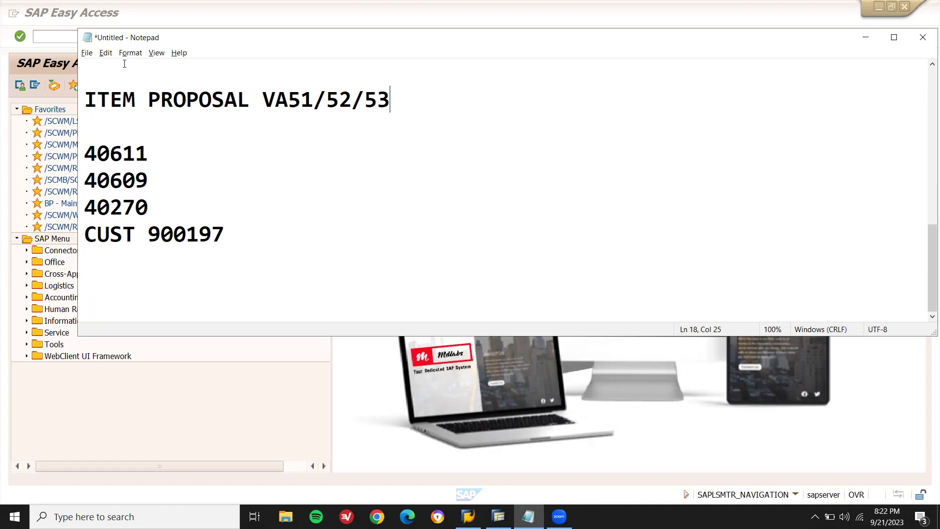
# Switch to SAP, start transaction VA51 and open the overview of a new item proposal of type PV
pyautogui.click(40, 34)
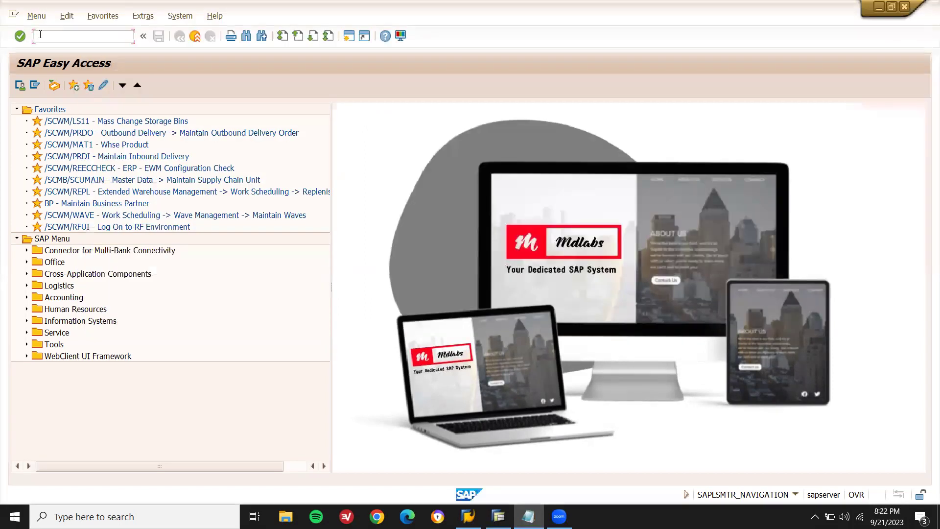
pyautogui.write('VA51')
pyautogui.press('Return')
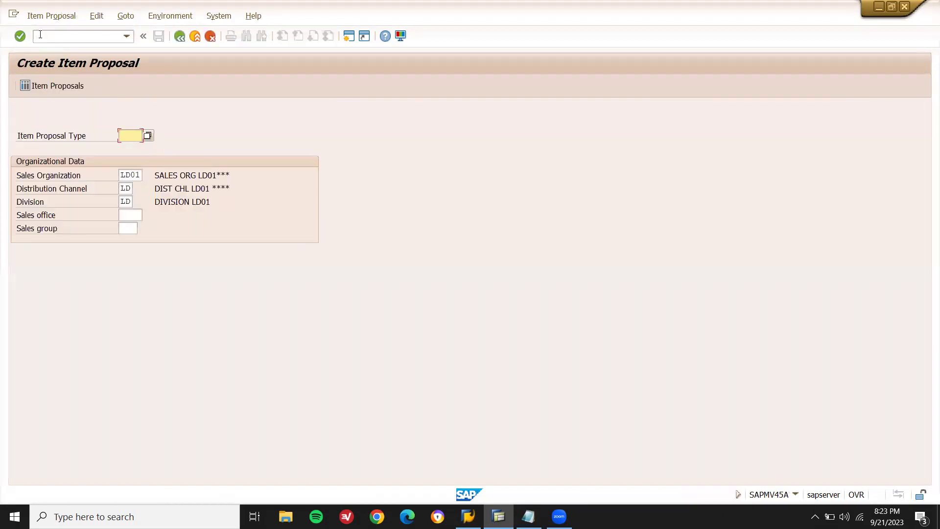
pyautogui.click(149, 138)
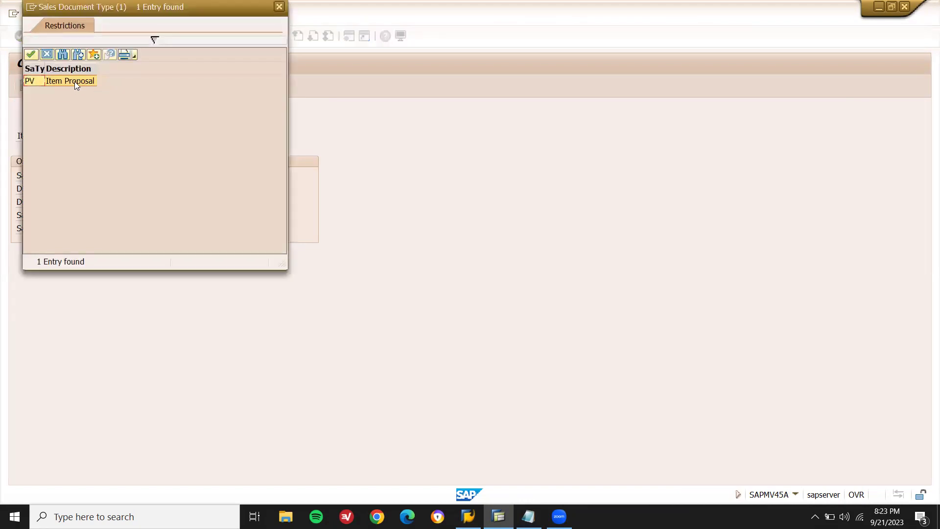
pyautogui.doubleClick(74, 81)
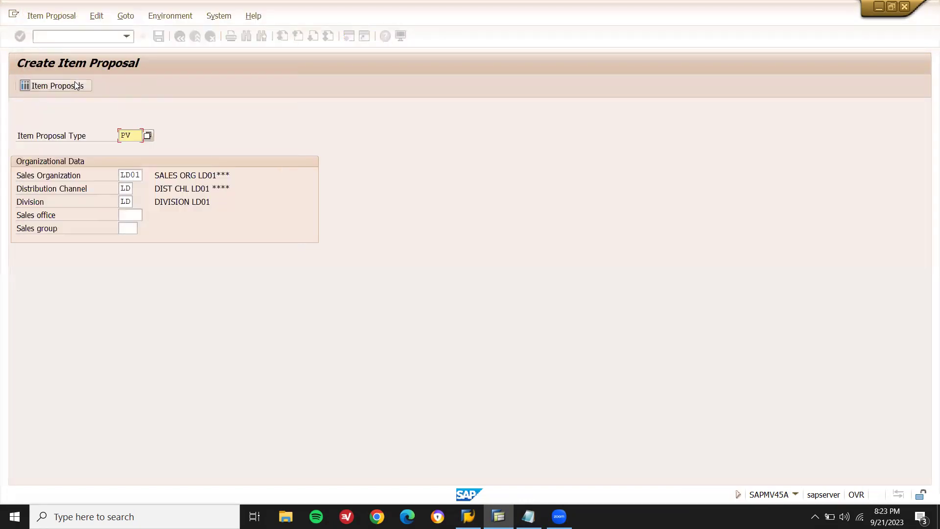
pyautogui.click(77, 85)
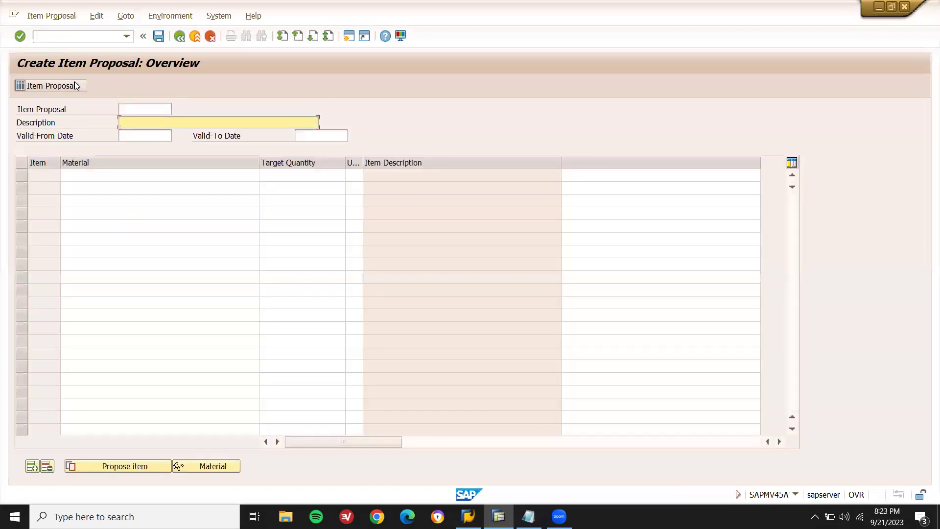
# Copy material 40611 from the notes into the first item row and set its target quantity to 5
pyautogui.click(100, 174)
pyautogui.hotkey('alt', 'Tab')
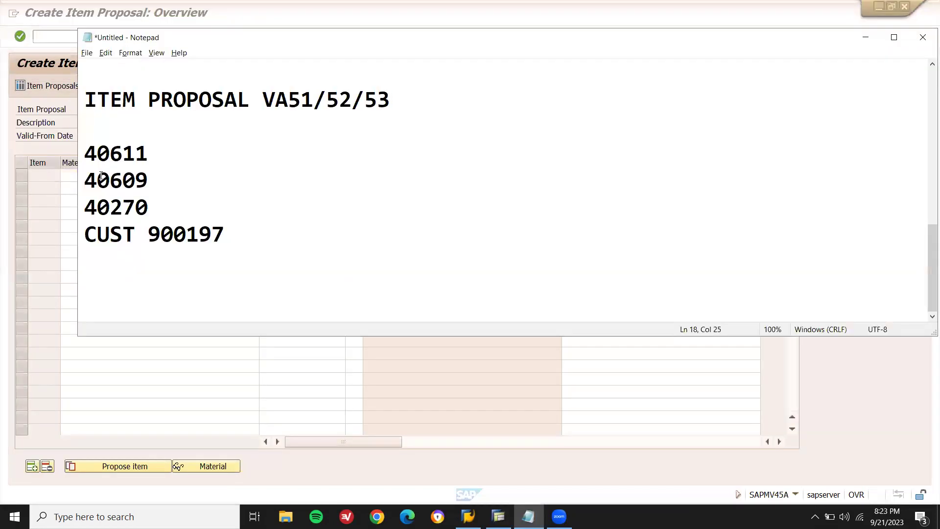
pyautogui.doubleClick(119, 149)
pyautogui.hotkey('ctrl', 'c')
pyautogui.hotkey('alt', 'Tab')
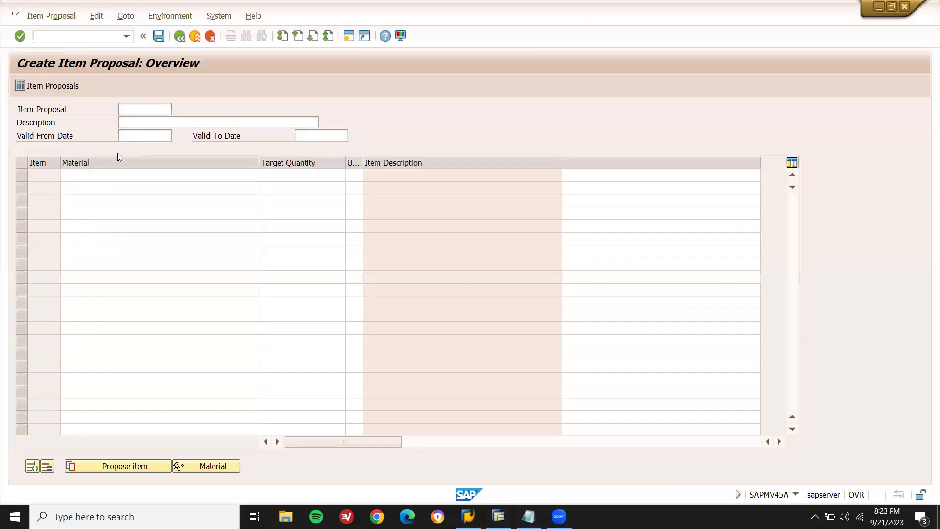
pyautogui.click(118, 176)
pyautogui.hotkey('ctrl', 'v')
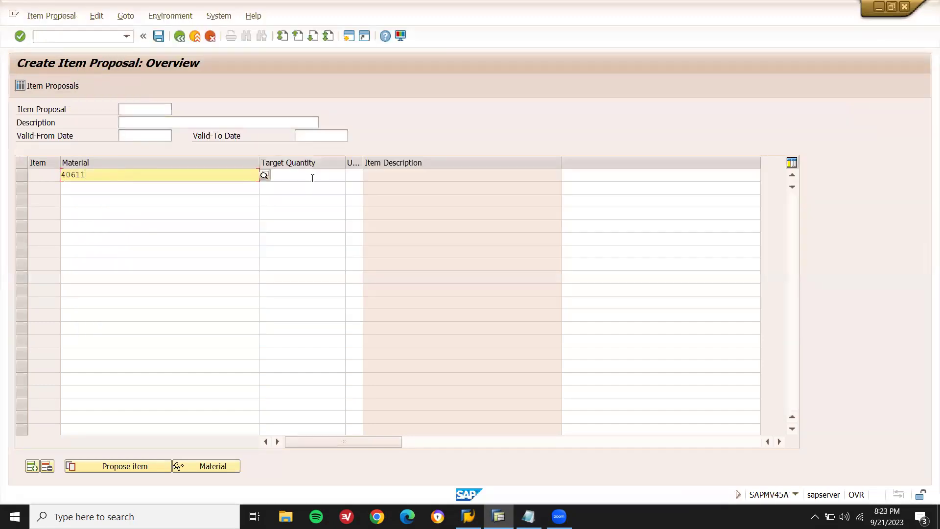
pyautogui.click(313, 177)
pyautogui.write('5')
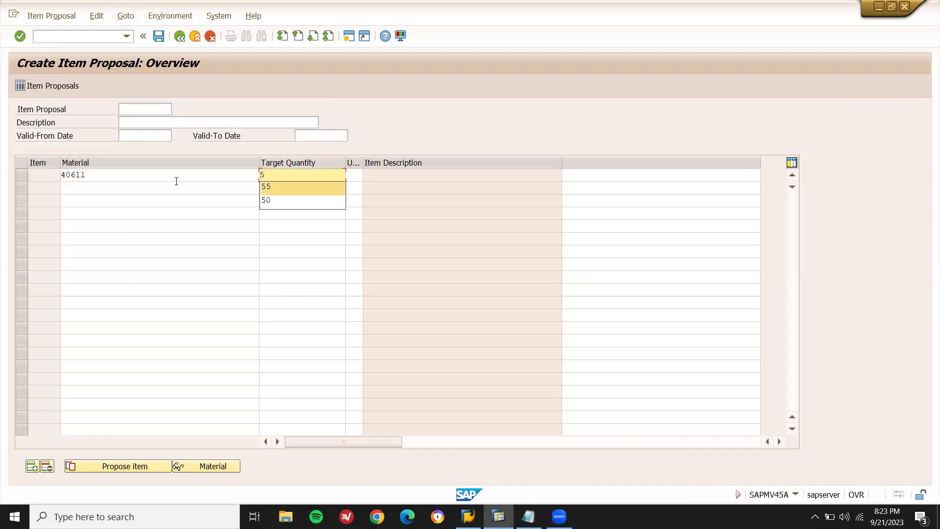
# Copy material 40609 from the notes into the second item row and set its target quantity to 7
pyautogui.click(171, 188)
pyautogui.hotkey('alt', 'Tab')
pyautogui.doubleClick(136, 187)
pyautogui.hotkey('ctrl', 'c')
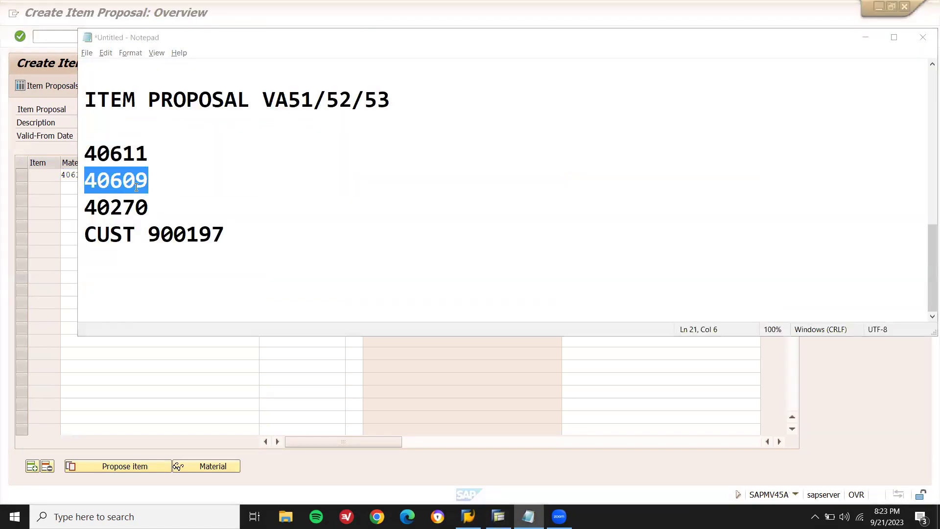
pyautogui.hotkey('alt', 'Tab')
pyautogui.click(319, 190)
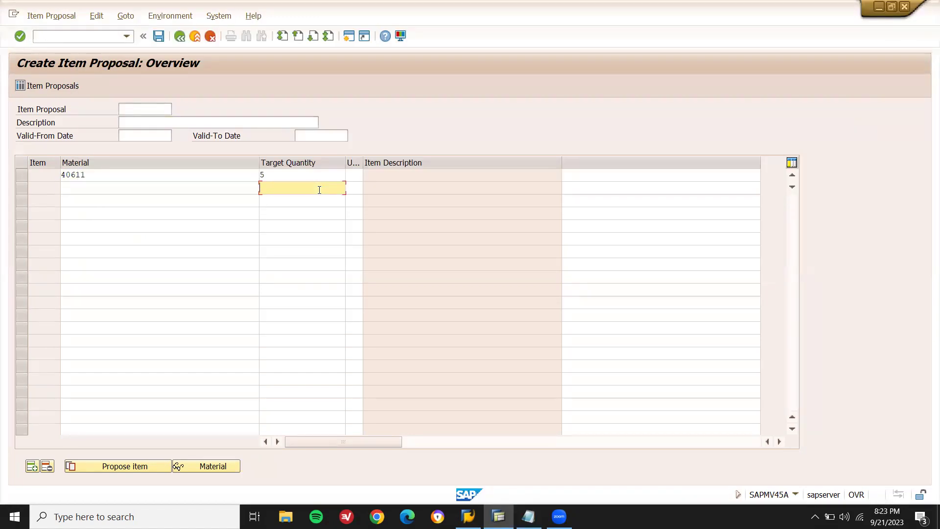
pyautogui.click(132, 191)
pyautogui.hotkey('ctrl', 'v')
pyautogui.click(122, 201)
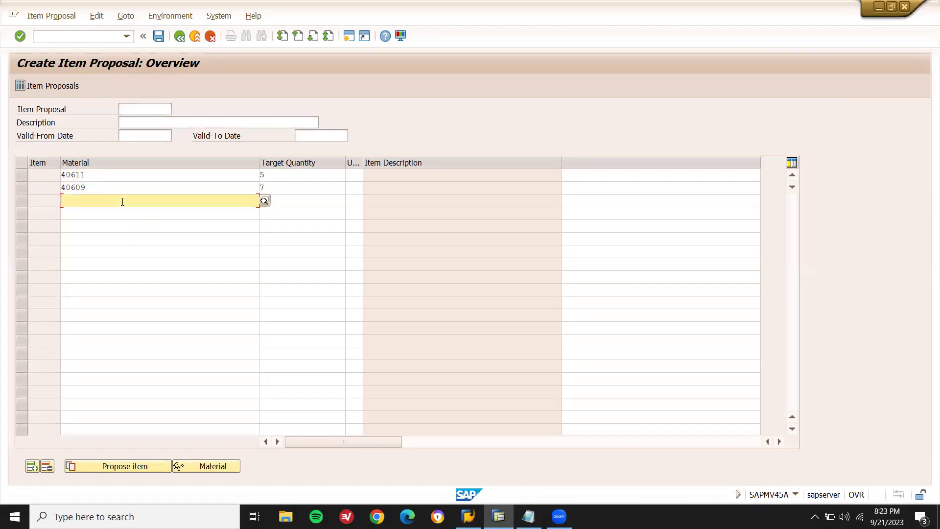
# Copy material 40270 from the notes into the third item row and set its target quantity to 3
pyautogui.hotkey('alt', 'Tab')
pyautogui.doubleClick(126, 205)
pyautogui.hotkey('ctrl', 'c')
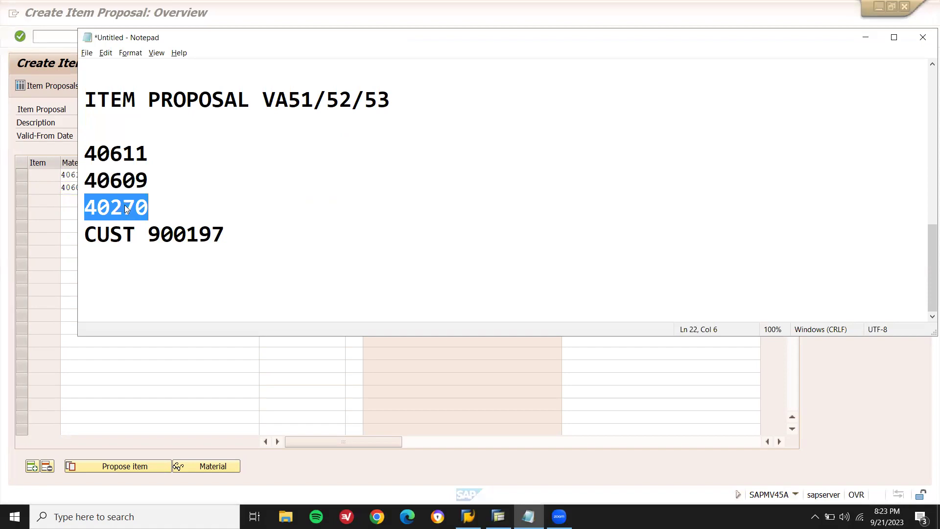
pyautogui.hotkey('alt', 'Tab')
pyautogui.hotkey('ctrl', 'v')
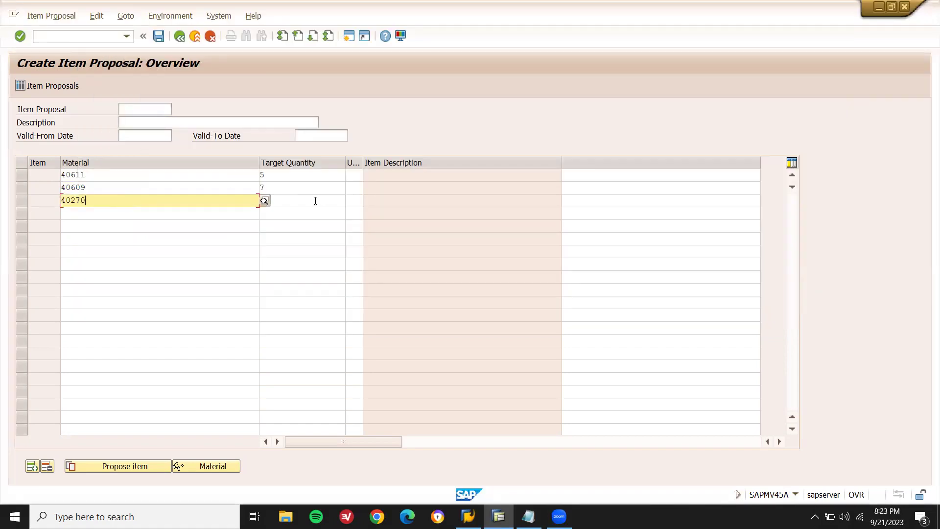
pyautogui.click(316, 201)
pyautogui.write('3')
pyautogui.press('Return')
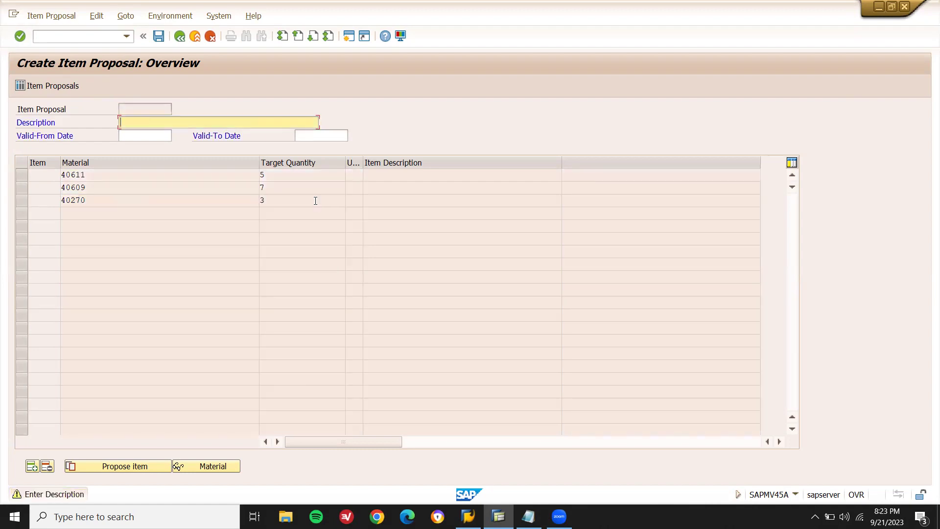
# Enter the description ITEM PROPOSAL NEW for the item proposal and save it
pyautogui.write('ITEM ')
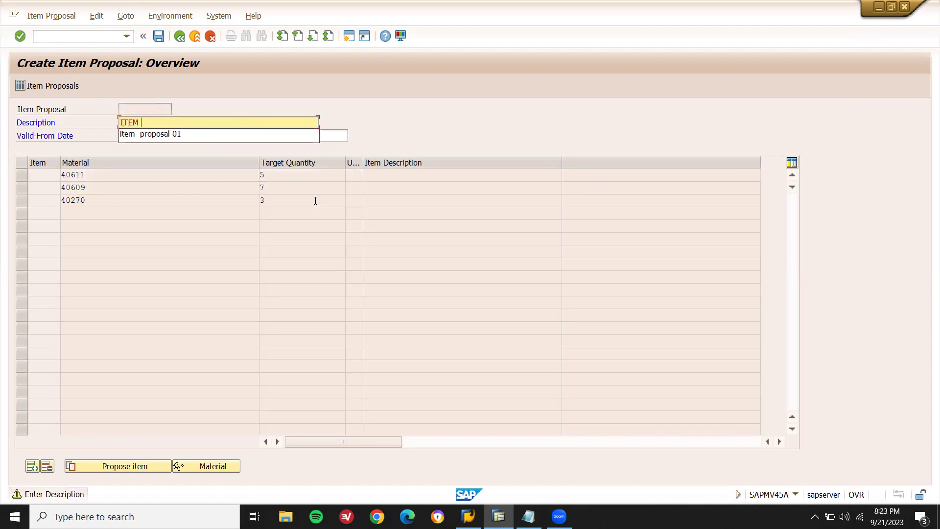
pyautogui.write('PROPOSAL')
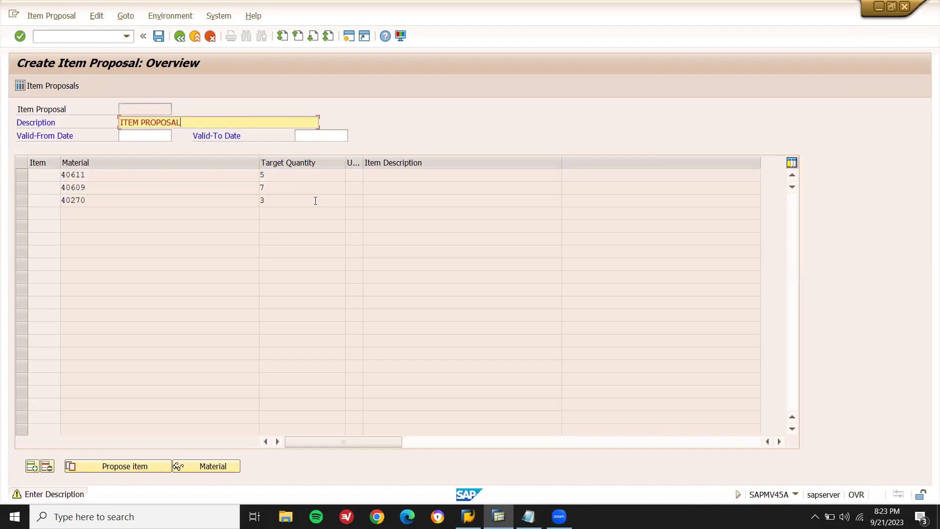
pyautogui.write(' NEW')
pyautogui.press('Return')
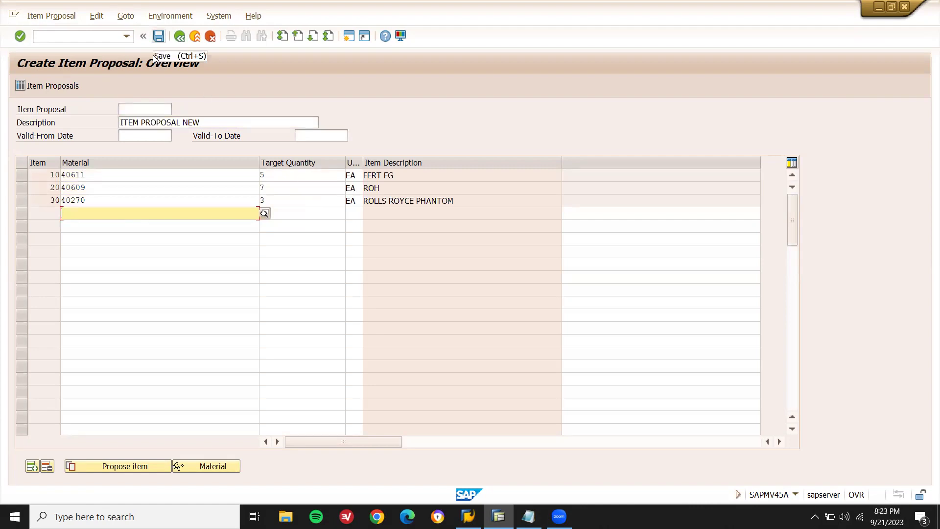
pyautogui.hotkey('ctrl', 's')
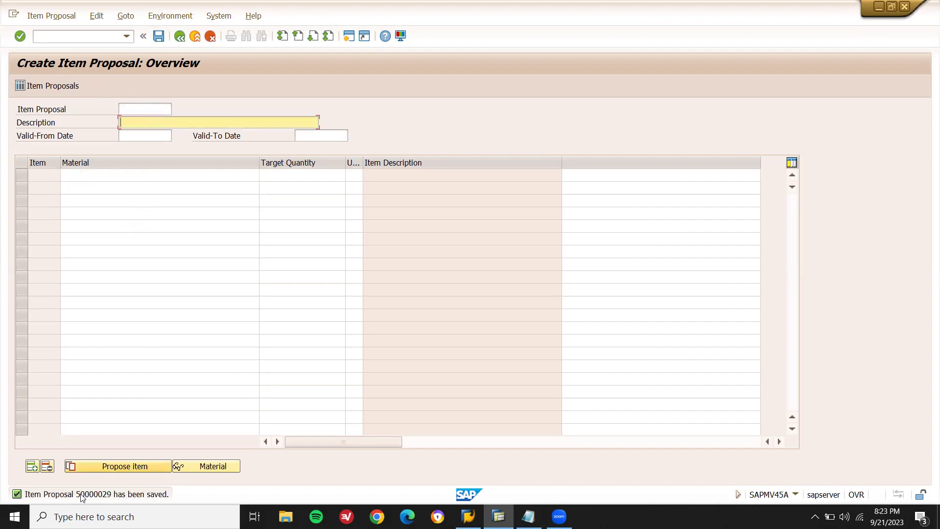
# Copy the saved item proposal's number from the status message to the end of the ITEM PROPOSAL heading in the notes
pyautogui.doubleClick(81, 495)
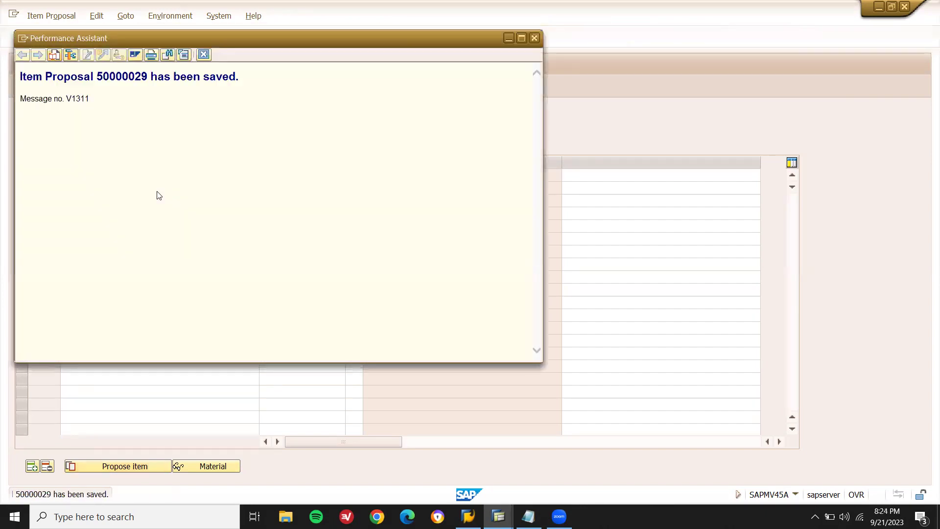
pyautogui.doubleClick(136, 76)
pyautogui.hotkey('ctrl', 'c')
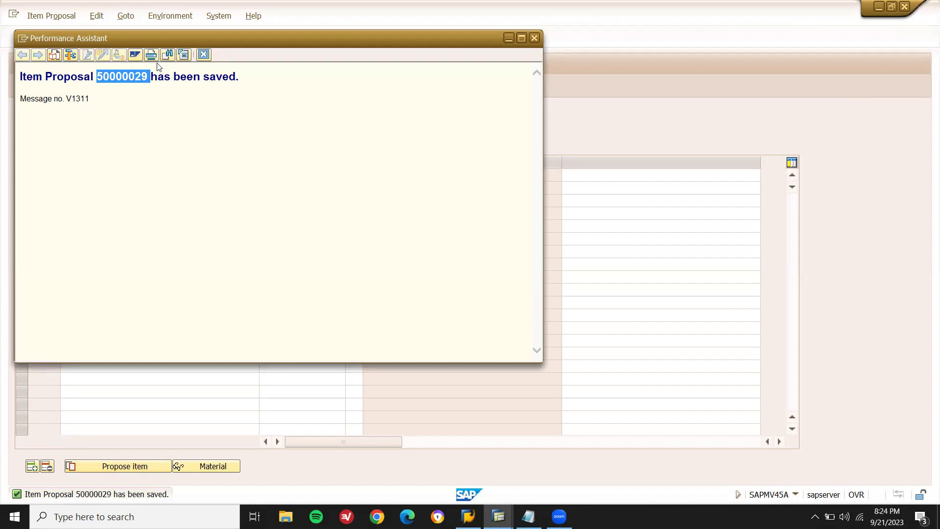
pyautogui.click(534, 37)
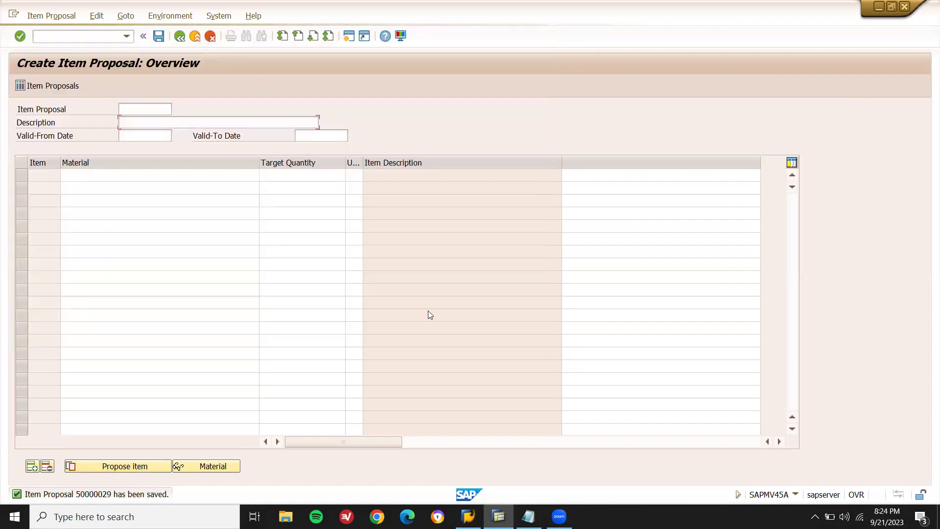
pyautogui.hotkey('alt', 'Tab')
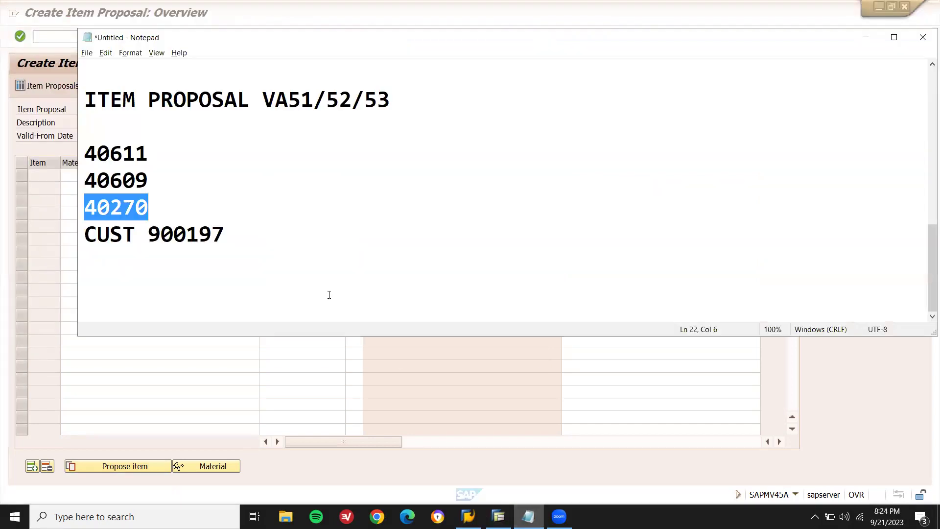
pyautogui.click(288, 222)
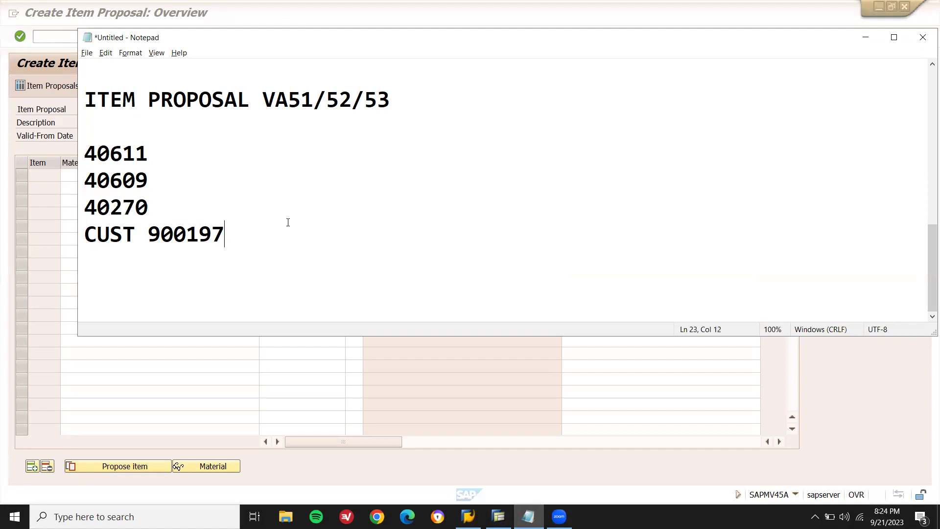
pyautogui.click(399, 99)
pyautogui.hotkey('ctrl', 'v')
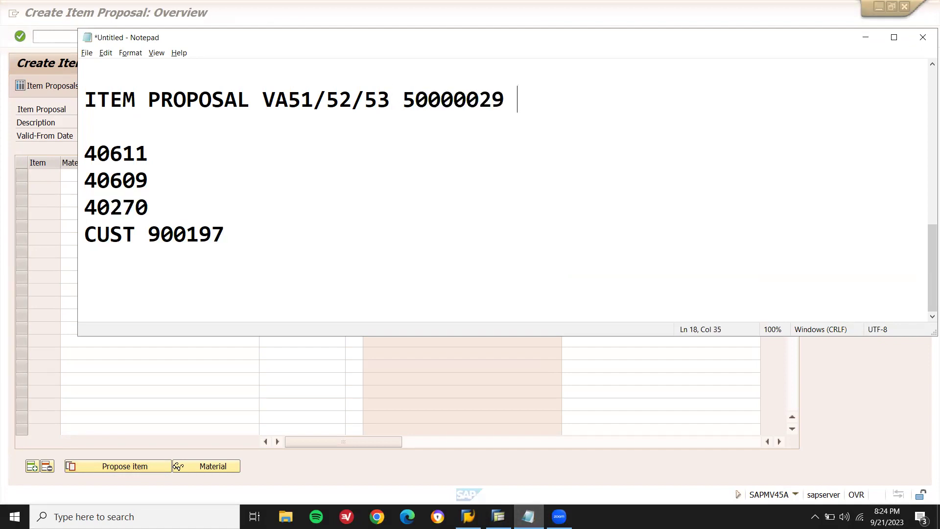
# Switch to SAP, start transaction VA01 and open the overview of a new standard order of type OR
pyautogui.click(49, 38)
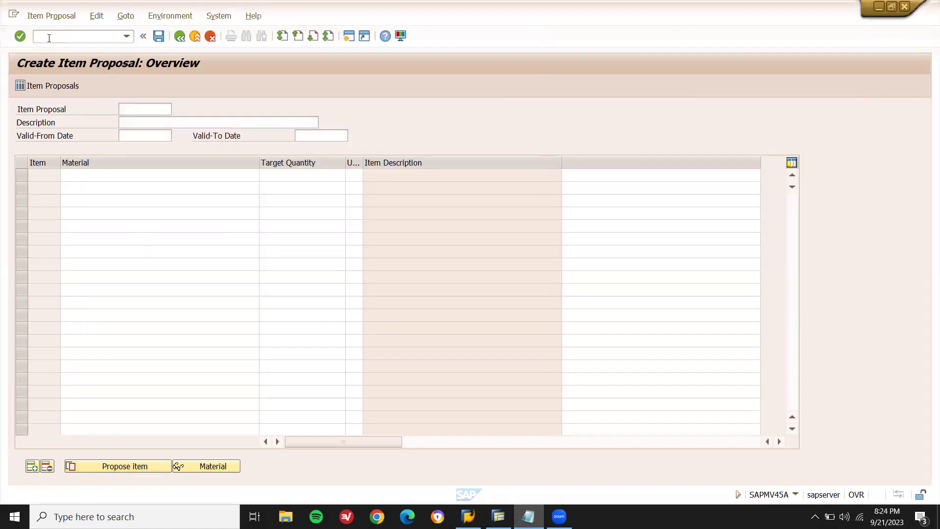
pyautogui.write('/NVA01')
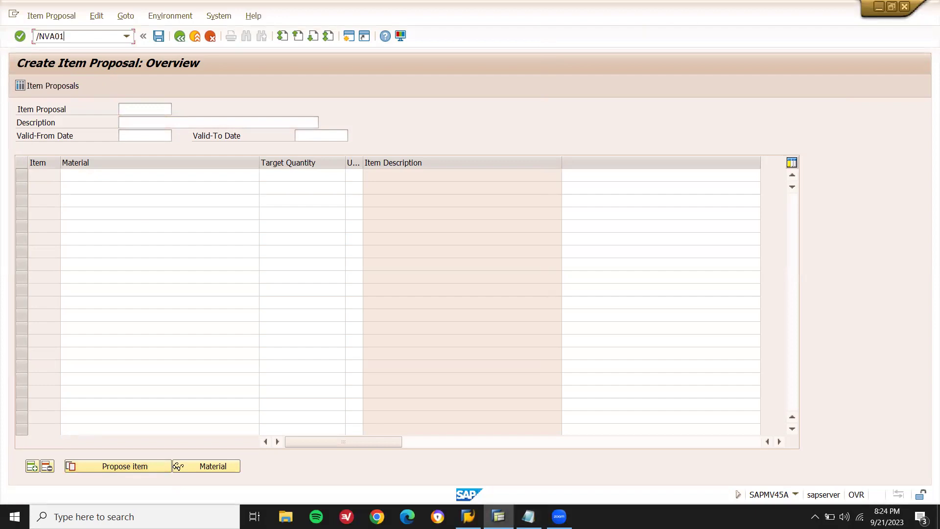
pyautogui.press('Return')
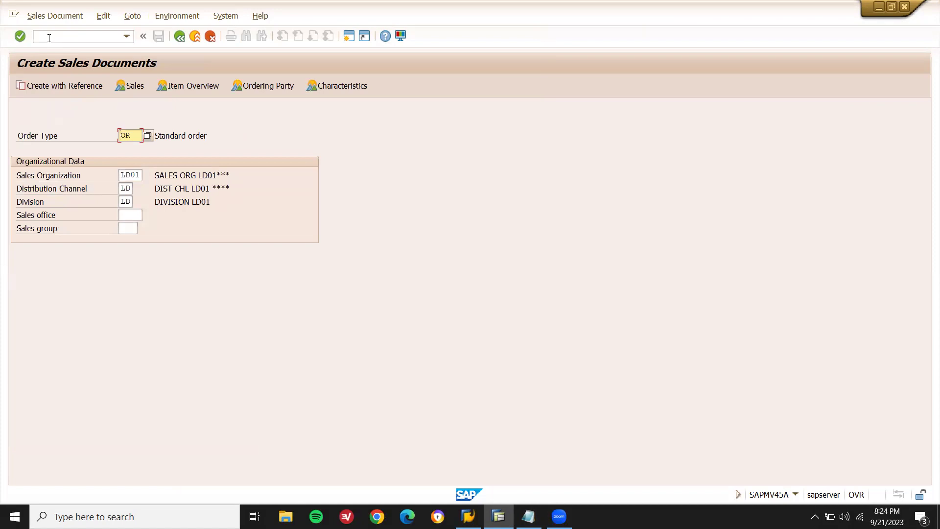
pyautogui.press('Return')
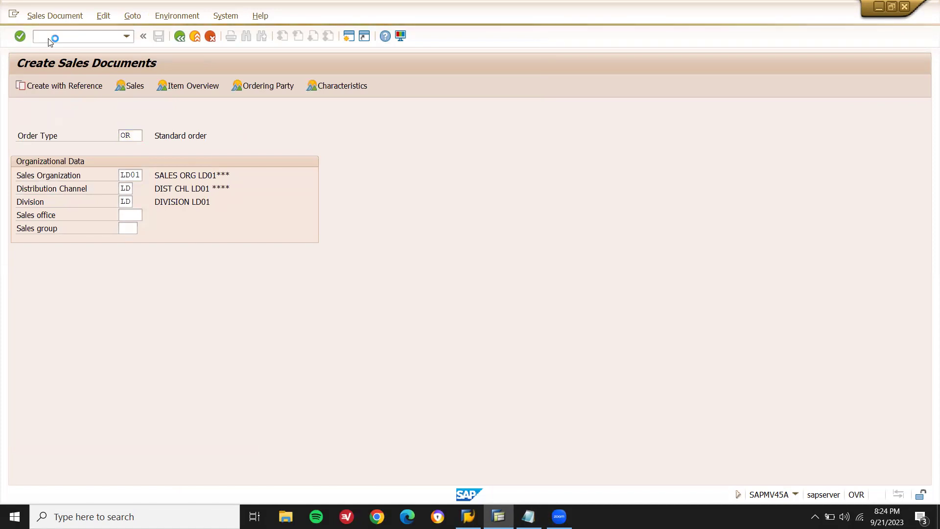
# Copy the customer number from the notes into the standard order's Sold-To Party field and confirm it
pyautogui.hotkey('alt', 'Tab')
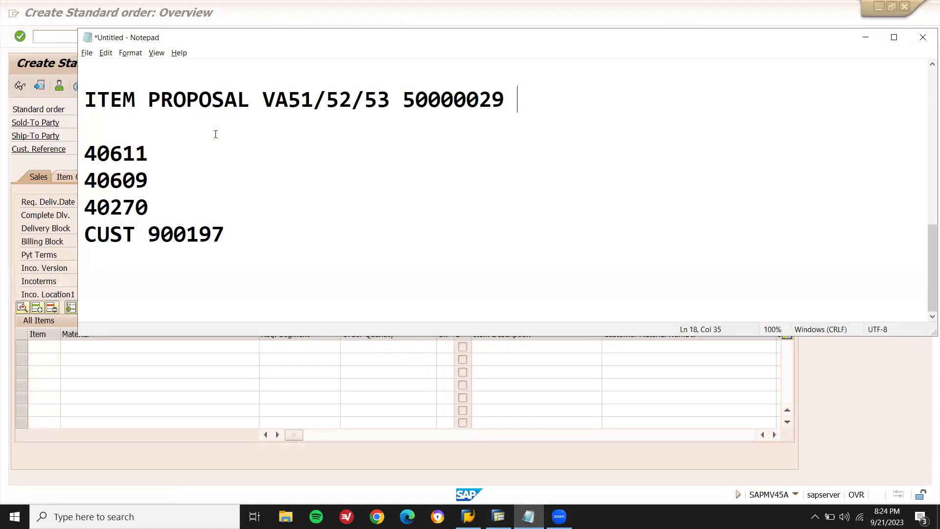
pyautogui.doubleClick(190, 239)
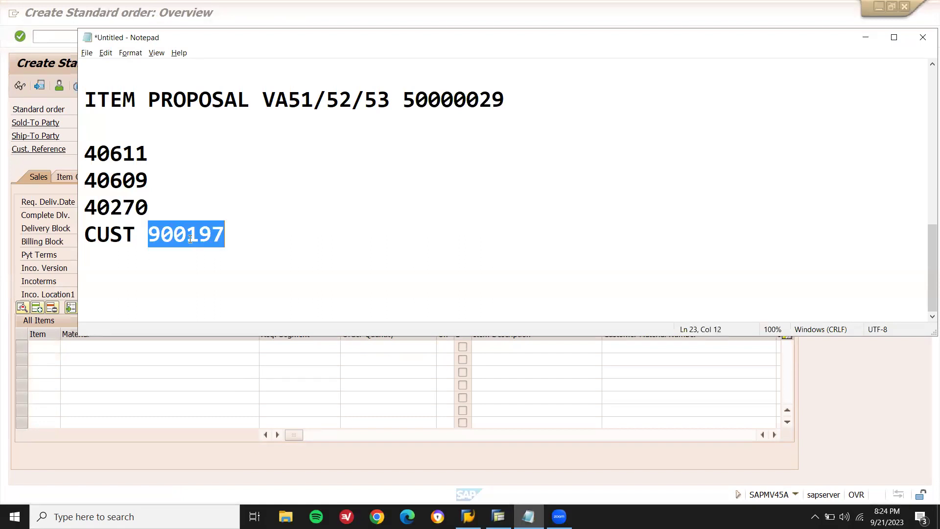
pyautogui.hotkey('ctrl', 'c')
pyautogui.hotkey('alt', 'Tab')
pyautogui.click(131, 122)
pyautogui.hotkey('ctrl', 'v')
pyautogui.press('Return')
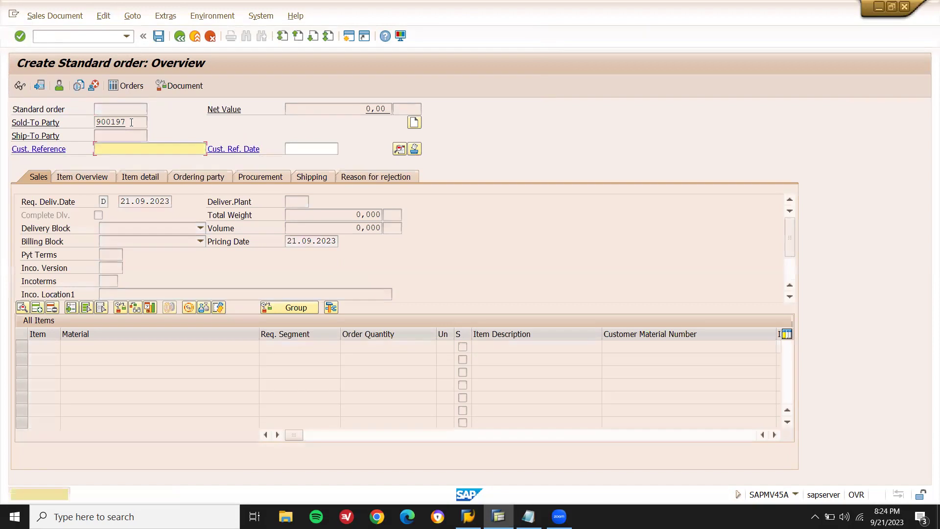
# Fill in the order header with customer reference LEARN2WIN, payment terms 0001, Incoterms FOB and Incoterms location FOB
pyautogui.write('LEARN2WIN')
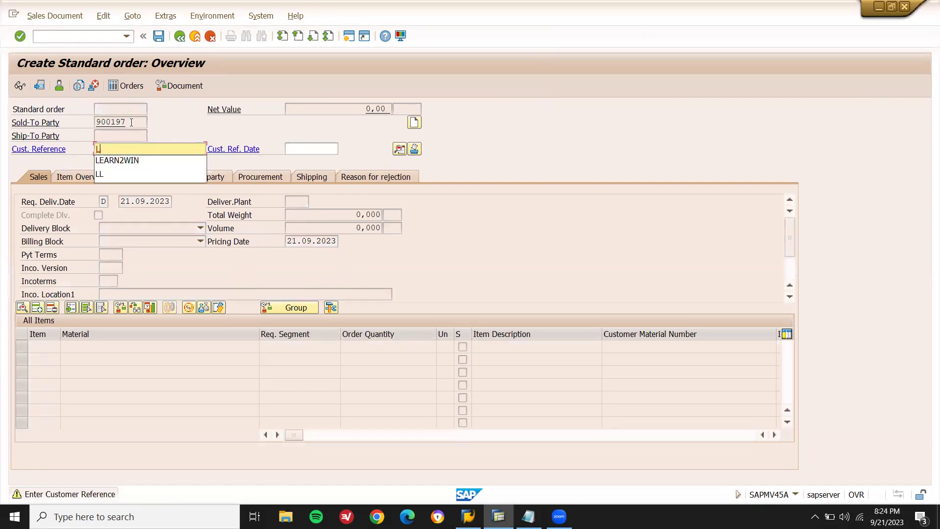
pyautogui.press('Return')
pyautogui.write('0001')
pyautogui.press('Return')
pyautogui.write('fob')
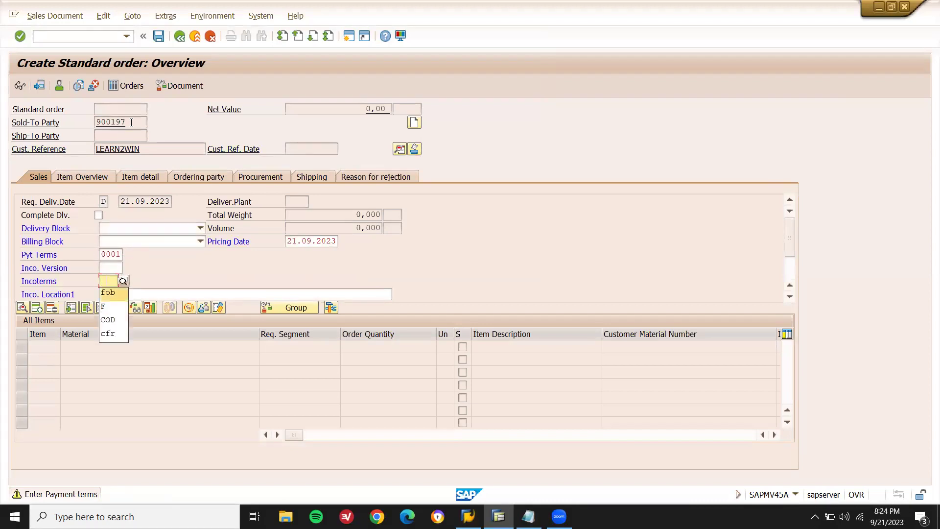
pyautogui.press('Return')
pyautogui.write('FOB')
pyautogui.press('Return')
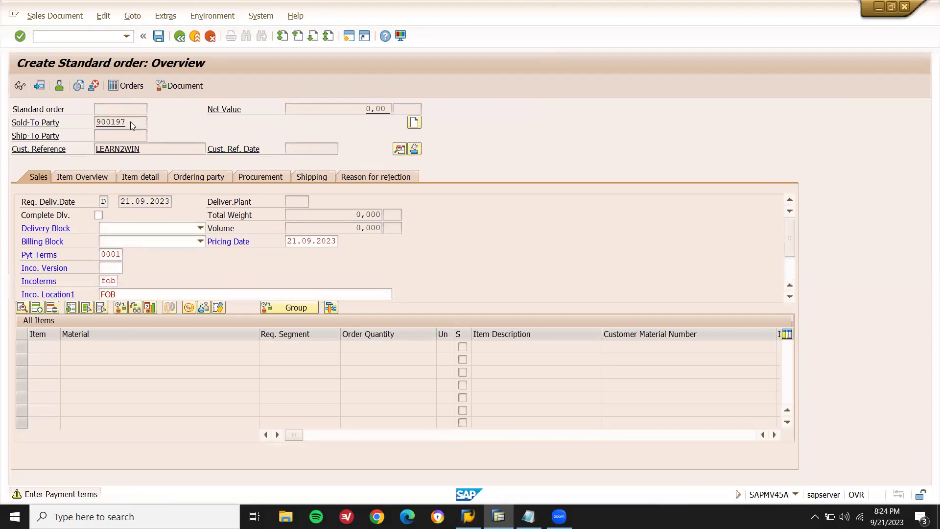
pyautogui.press('Return')
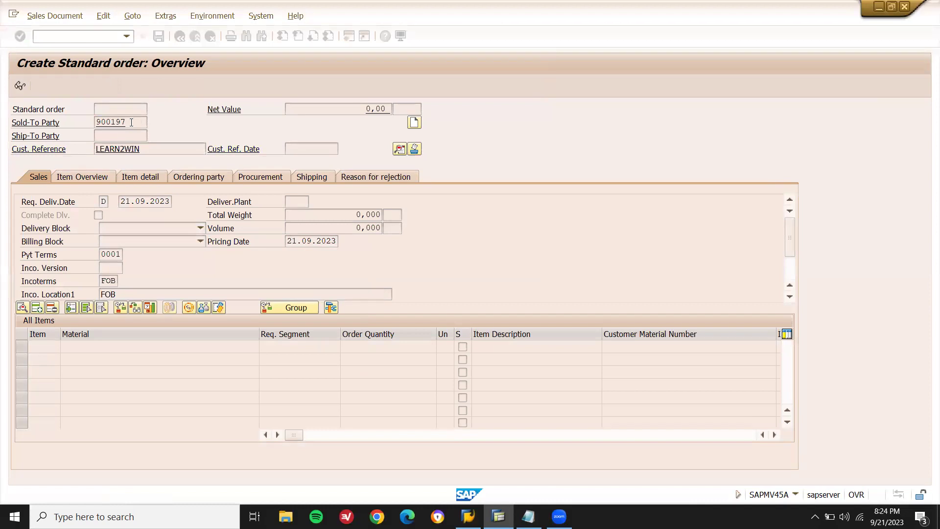
pyautogui.hotkey('alt', 'Tab')
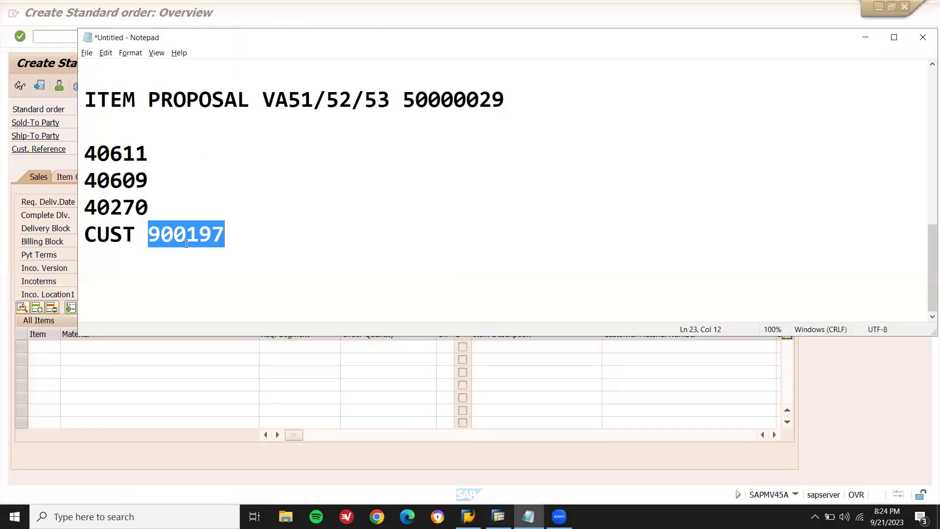
pyautogui.moveTo(85, 147); pyautogui.dragTo(165, 194)
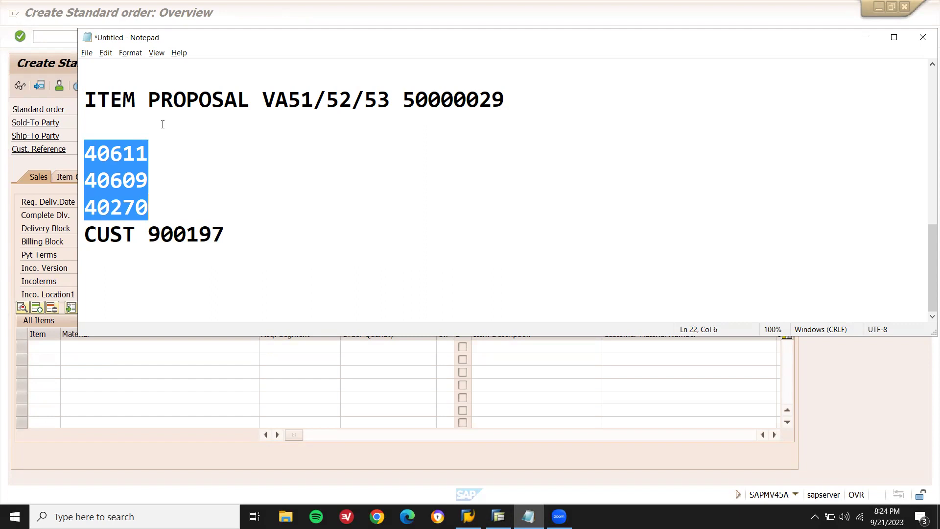
pyautogui.moveTo(97, 98); pyautogui.dragTo(231, 96)
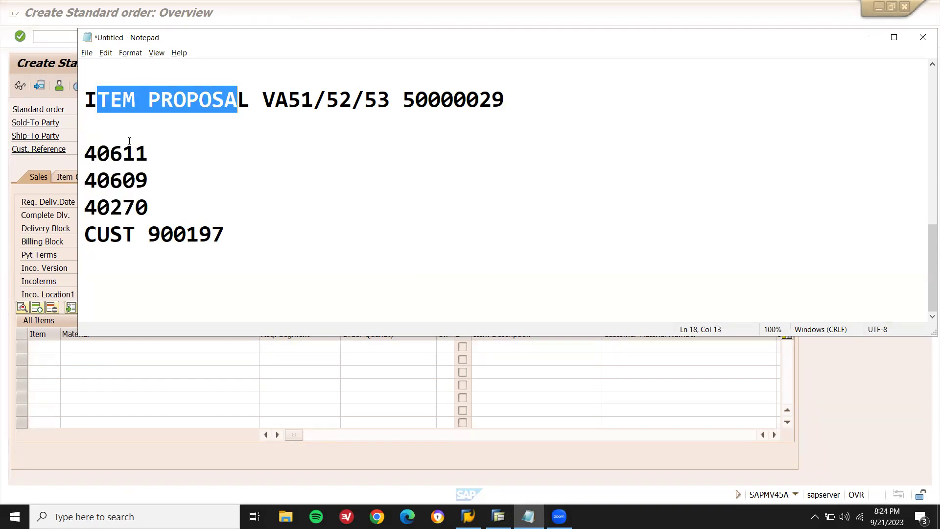
pyautogui.moveTo(92, 150); pyautogui.dragTo(177, 196)
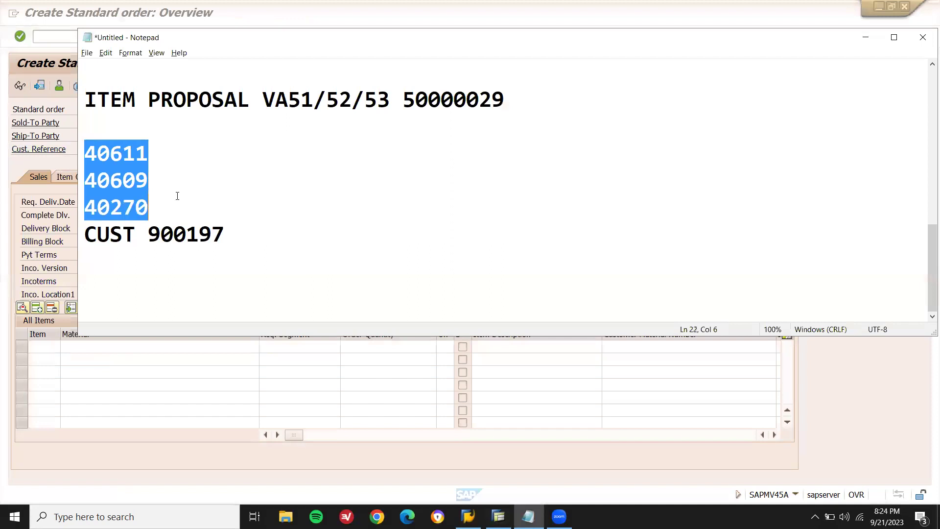
pyautogui.hotkey('alt', 'Tab')
# Open the Propose Items function for the standard order's item list
pyautogui.click(147, 347)
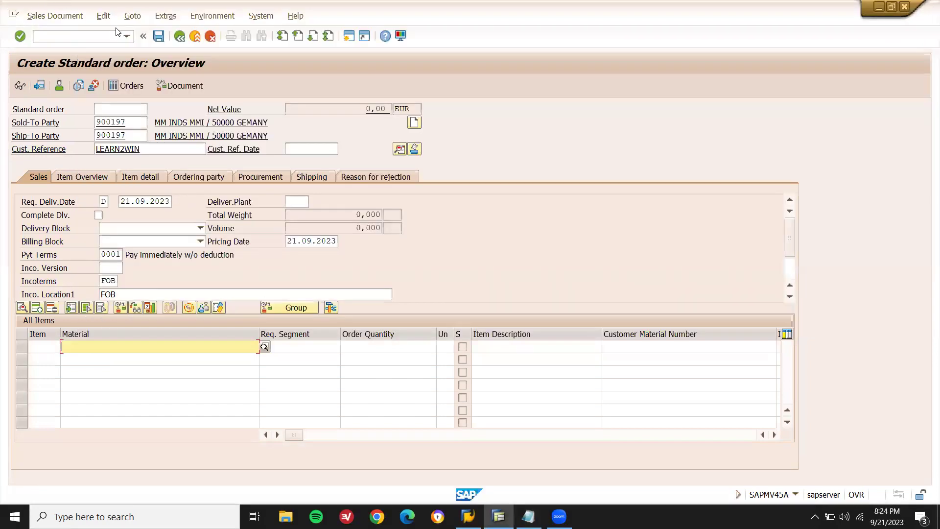
pyautogui.click(103, 16)
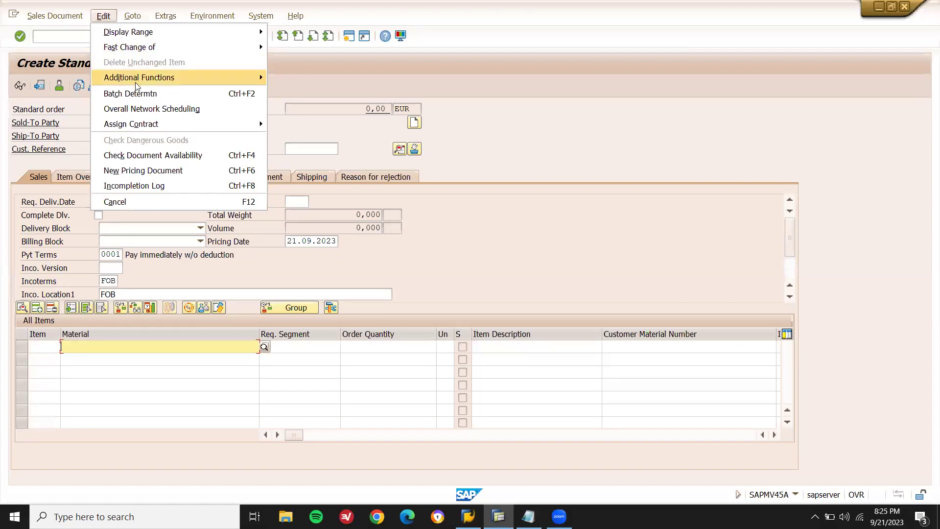
pyautogui.moveTo(138, 87)
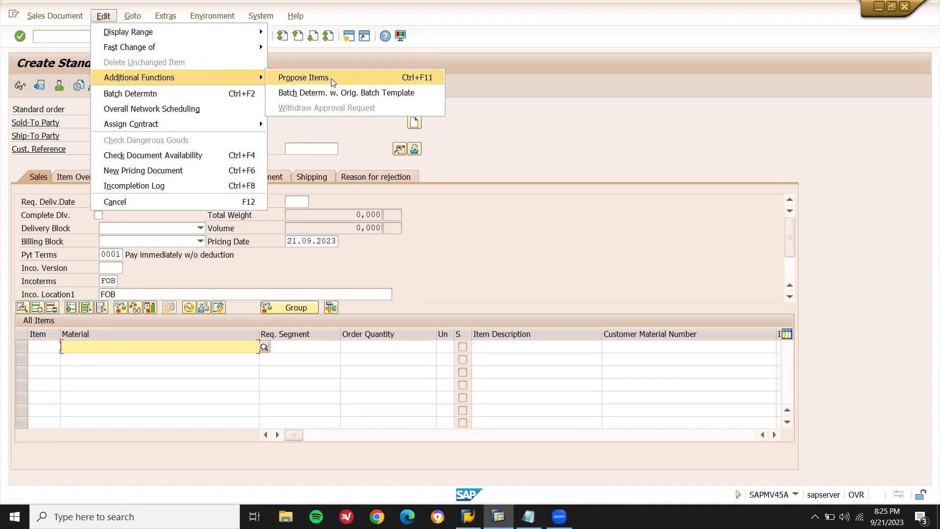
pyautogui.click(112, 16)
pyautogui.click(112, 16)
pyautogui.click(322, 80)
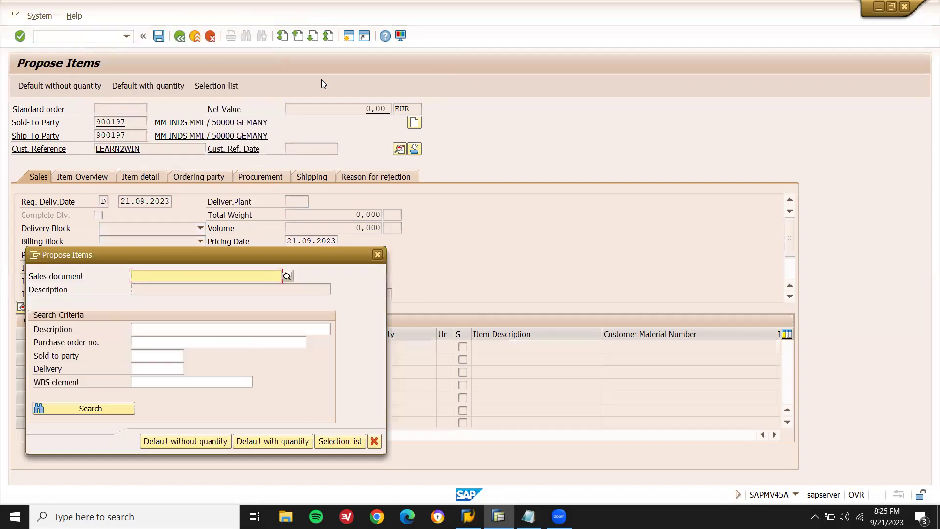
# Copy the item proposal number from the notes into the Propose Items Sales document field and adopt its items with default quantities
pyautogui.hotkey('alt', 'Tab')
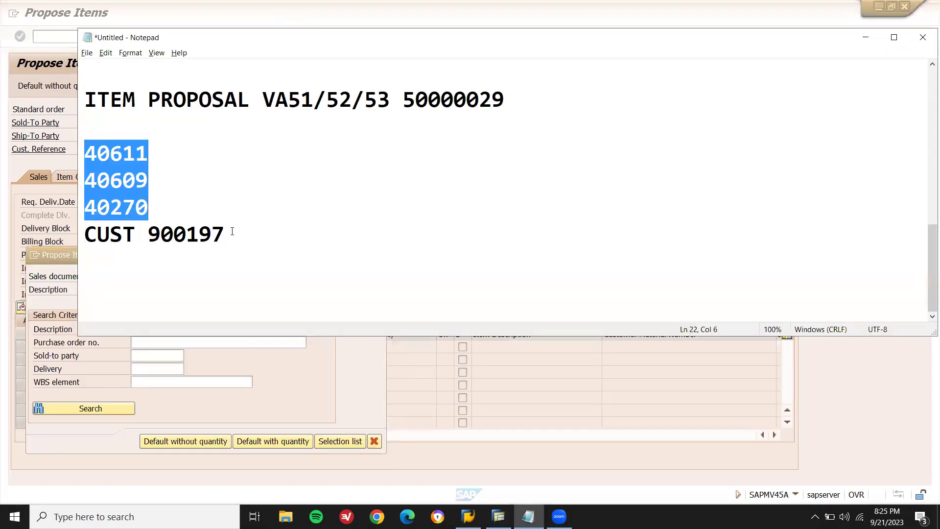
pyautogui.doubleClick(433, 100)
pyautogui.hotkey('ctrl', 'c')
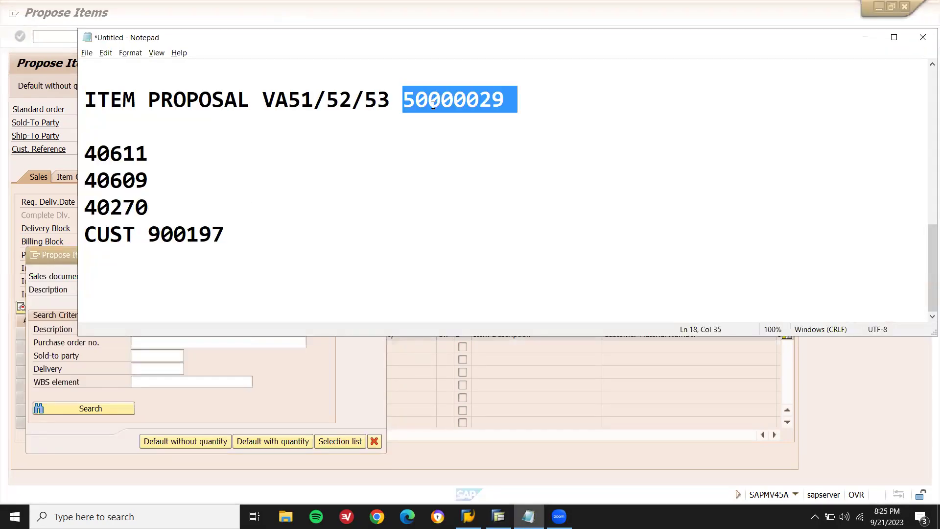
pyautogui.hotkey('alt', 'Tab')
pyautogui.click(236, 278)
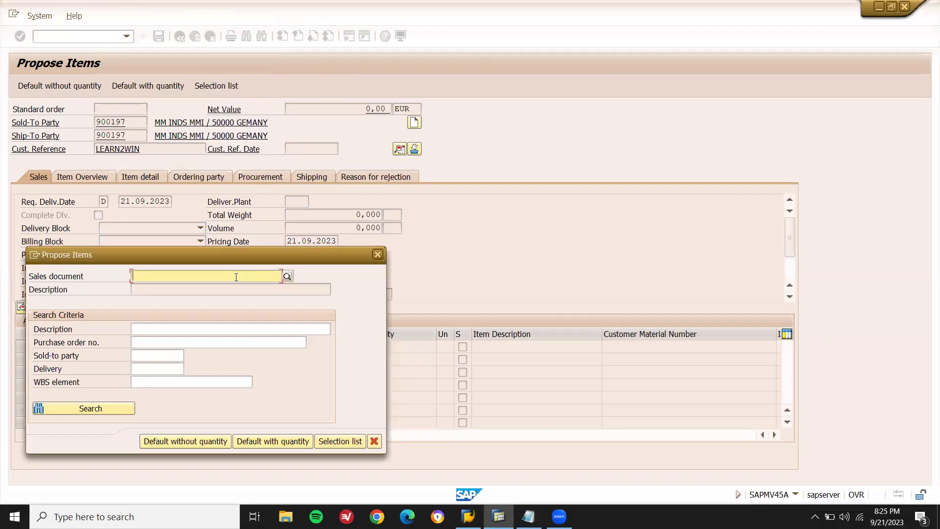
pyautogui.hotkey('ctrl', 'v')
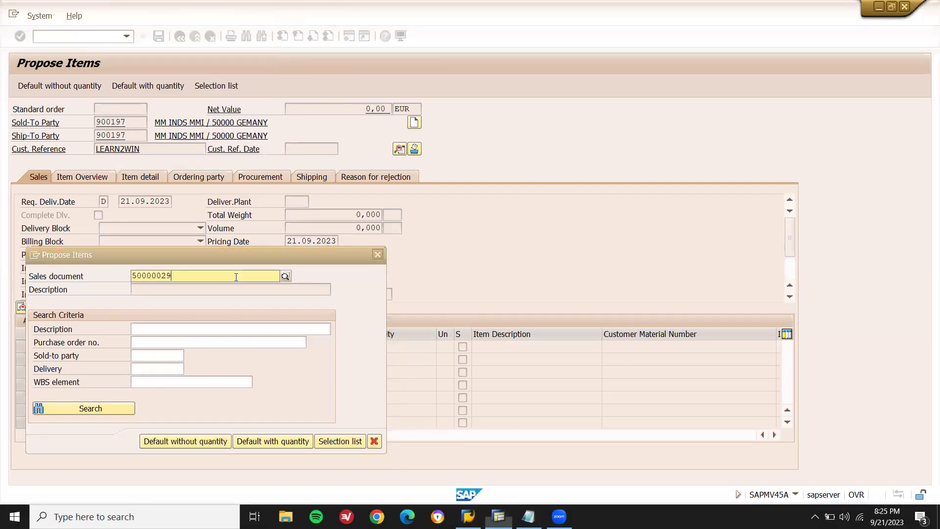
pyautogui.press('BackSpace')
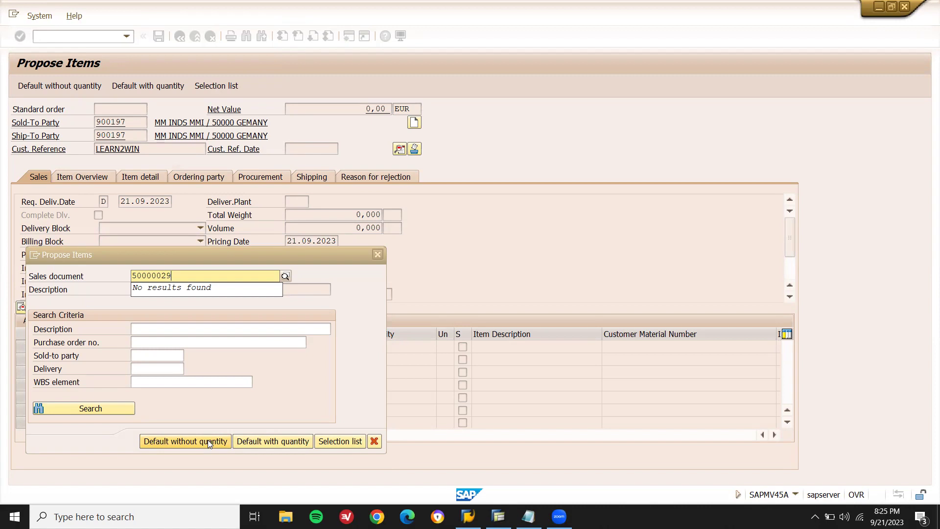
pyautogui.click(283, 443)
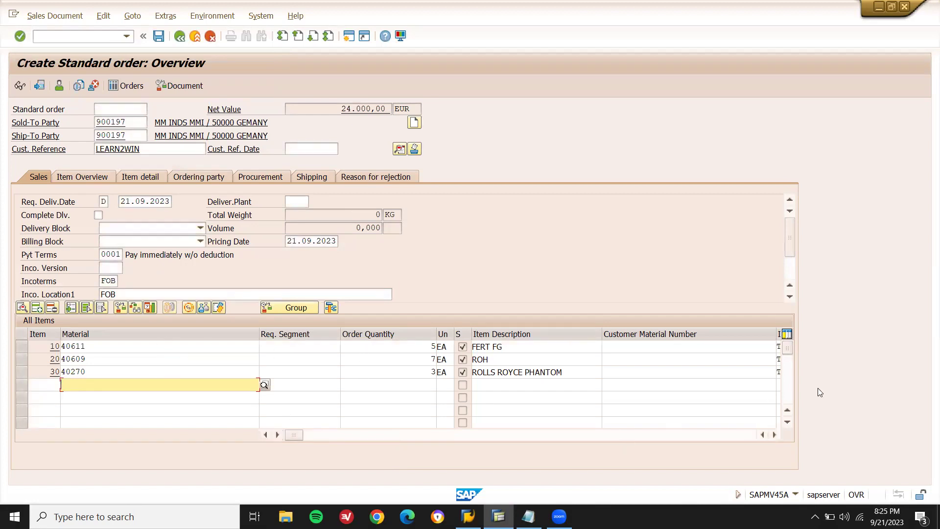
# Open the shipping data of item 10 (material 40611) and set plant LD01 and storage location LD01
pyautogui.doubleClick(367, 348)
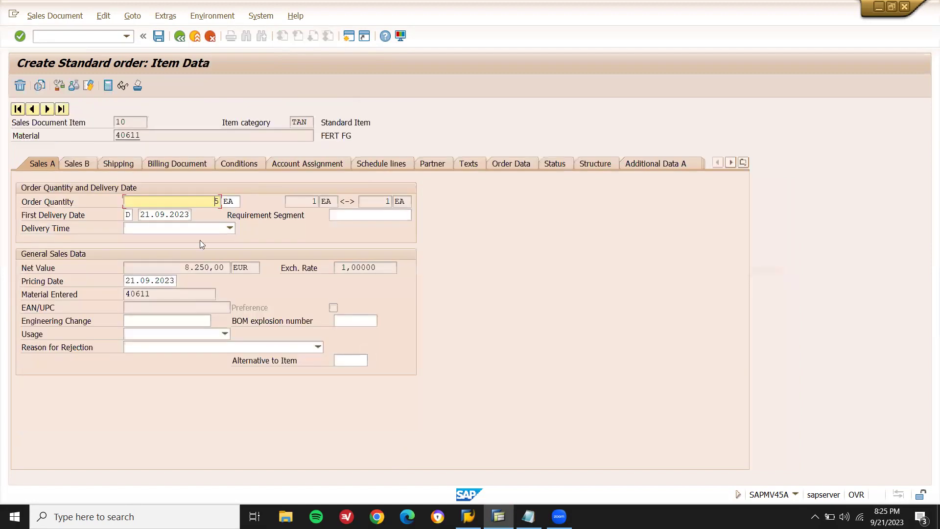
pyautogui.click(129, 162)
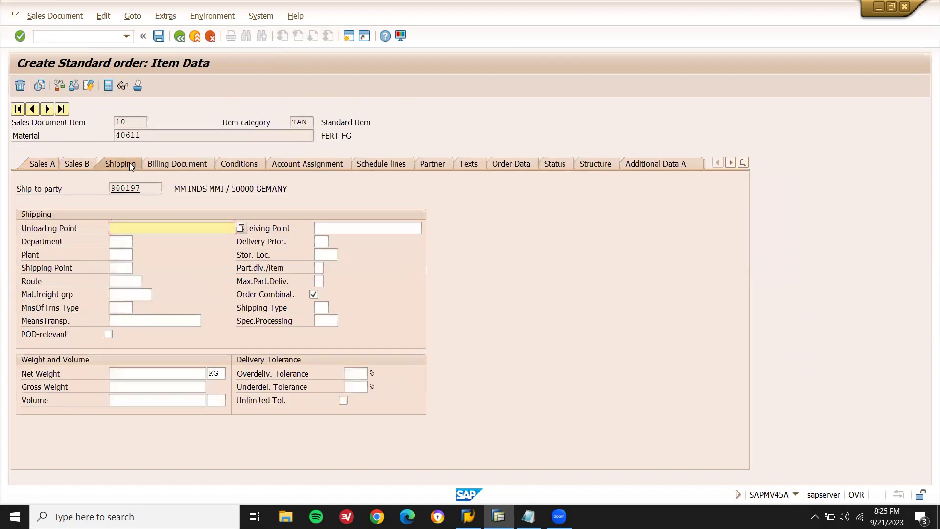
pyautogui.press('Down')
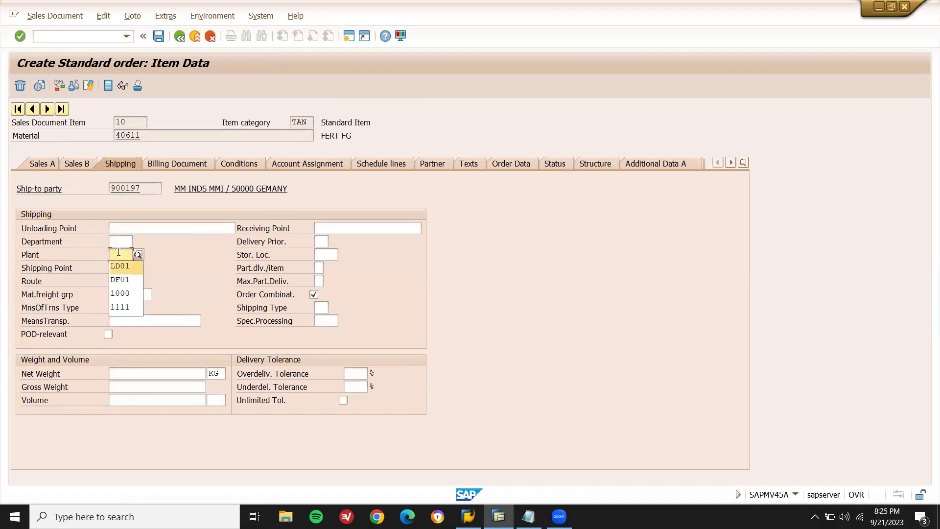
pyautogui.press('Return')
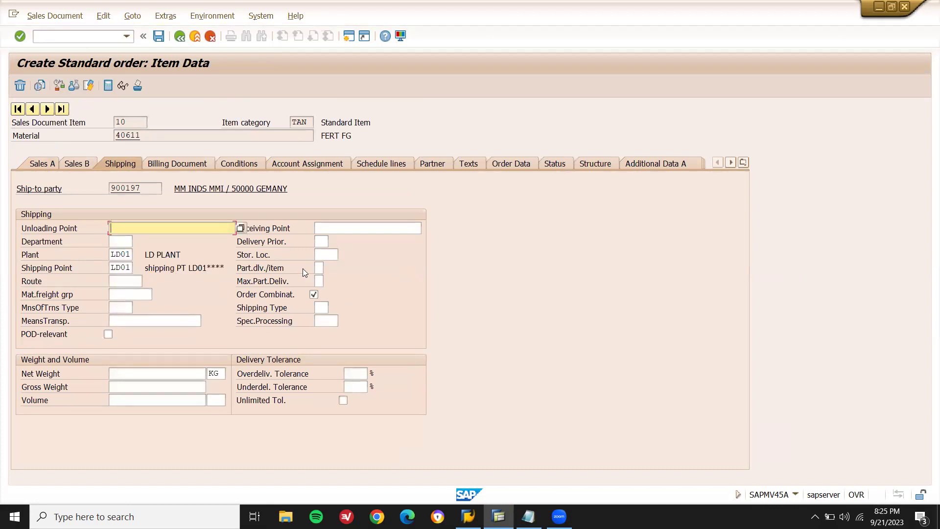
pyautogui.click(331, 257)
pyautogui.press('Down')
pyautogui.press('Return')
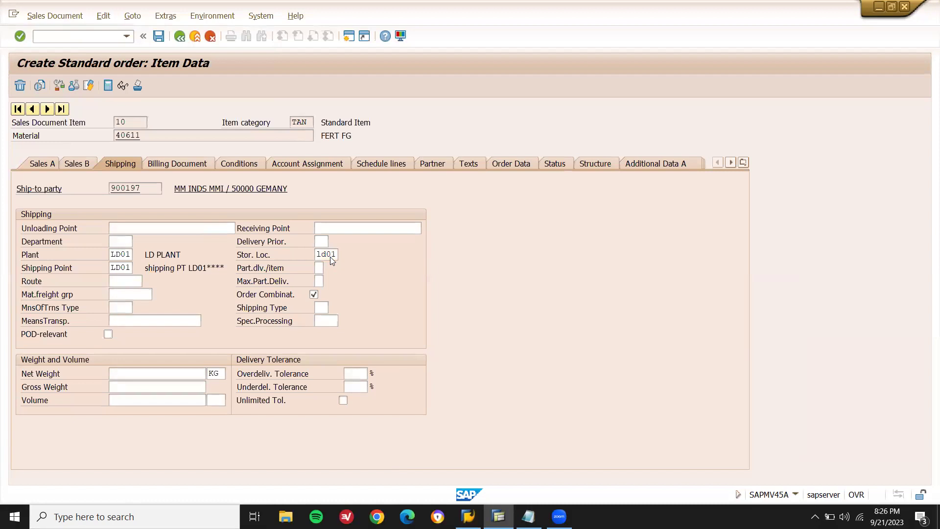
# Set item 10's net weight and gross weight to 10 KG and return to the order overview
pyautogui.click(180, 373)
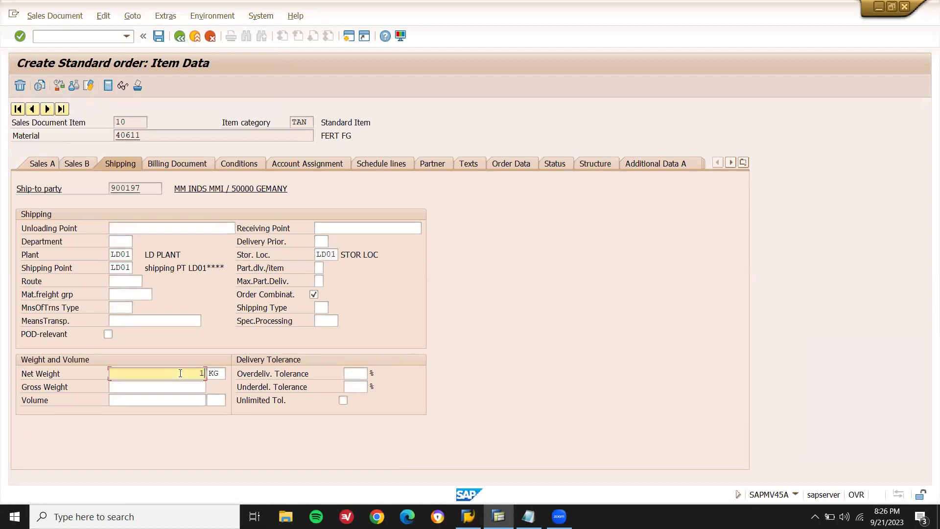
pyautogui.write('10')
pyautogui.press('Down')
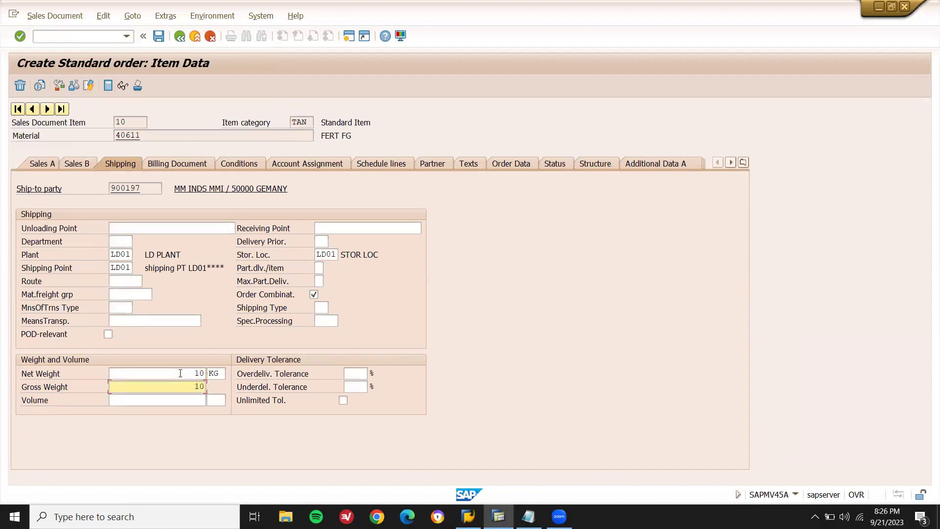
pyautogui.write('10')
pyautogui.press('Return')
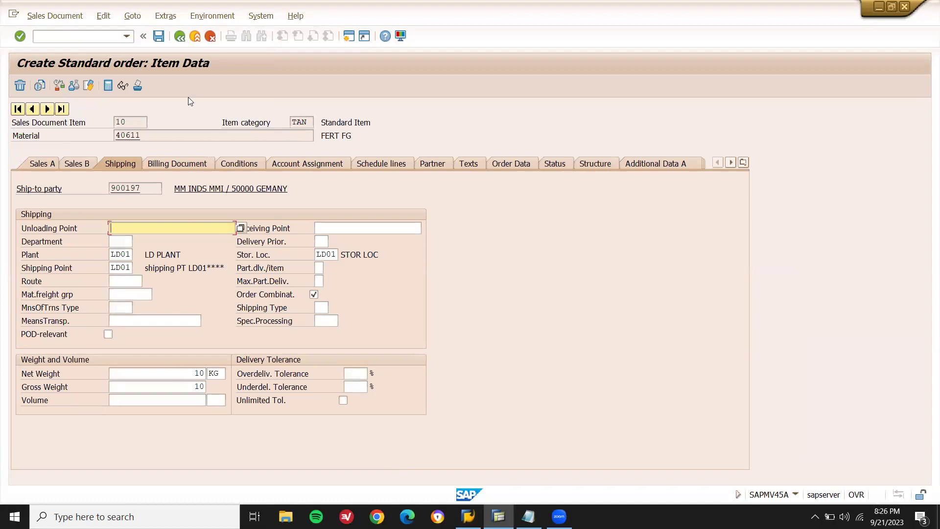
pyautogui.click(186, 67)
pyautogui.press('F3')
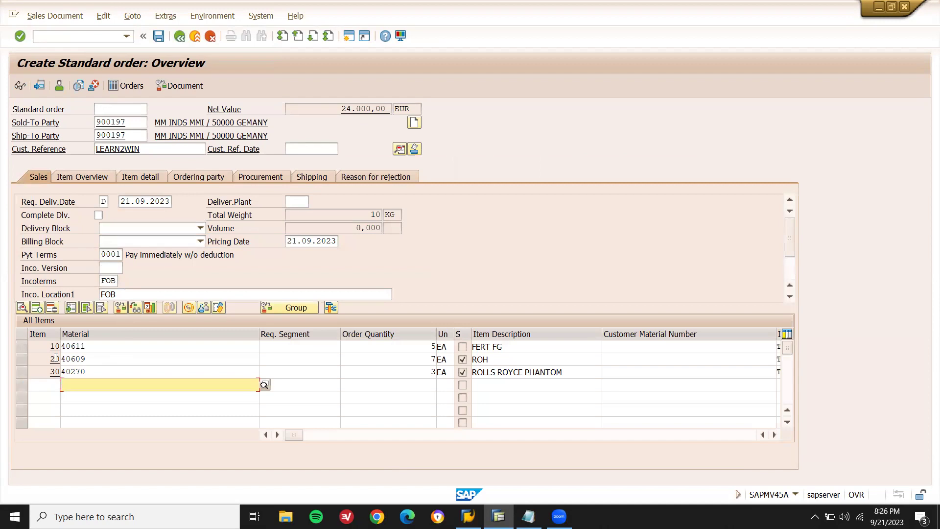
# Open the shipping data of item 20 (material 40609) and set plant LD01 and storage location LD01
pyautogui.doubleClick(145, 361)
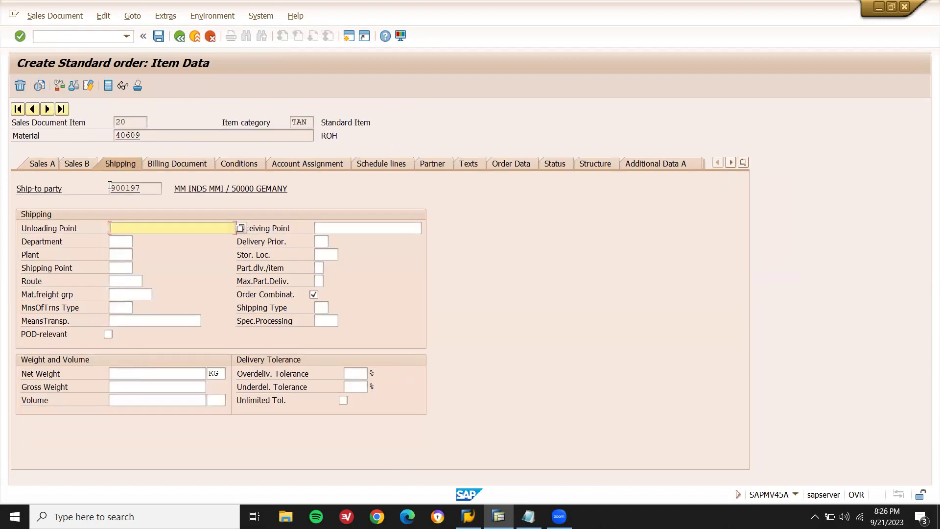
pyautogui.click(124, 255)
pyautogui.write('LD01')
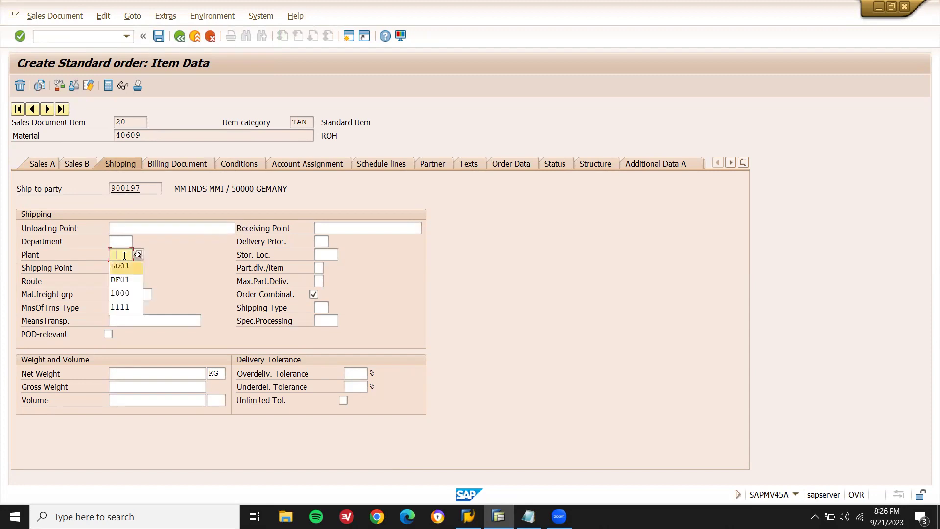
pyautogui.press('Return')
pyautogui.click(328, 255)
pyautogui.write('ld01')
pyautogui.press('Return')
# Set item 20's net weight and gross weight to 10 KG and return to the order overview
pyautogui.click(170, 372)
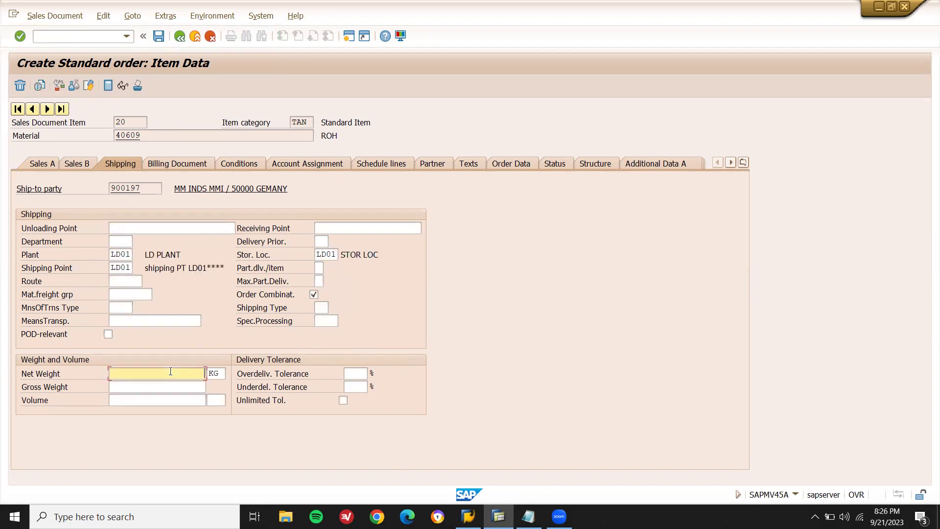
pyautogui.press('Down')
pyautogui.write('1')
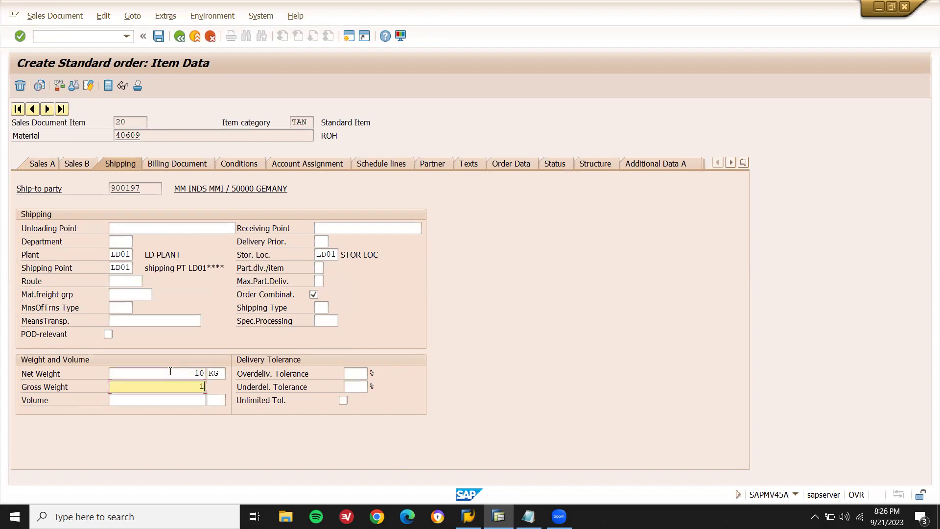
pyautogui.write('0')
pyautogui.press('Return')
pyautogui.press('F3')
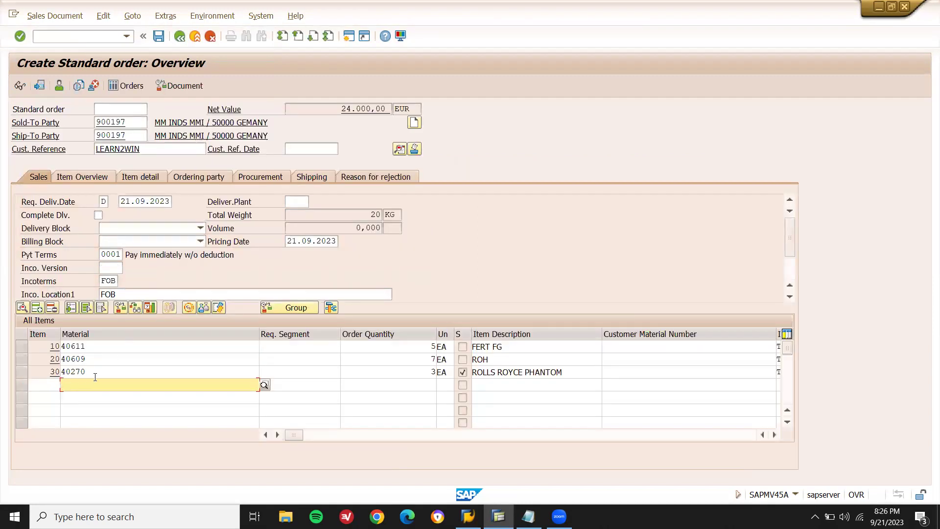
# Open the shipping data of item 30 (material 40270) and set plant LD01 and storage location LD01
pyautogui.doubleClick(106, 371)
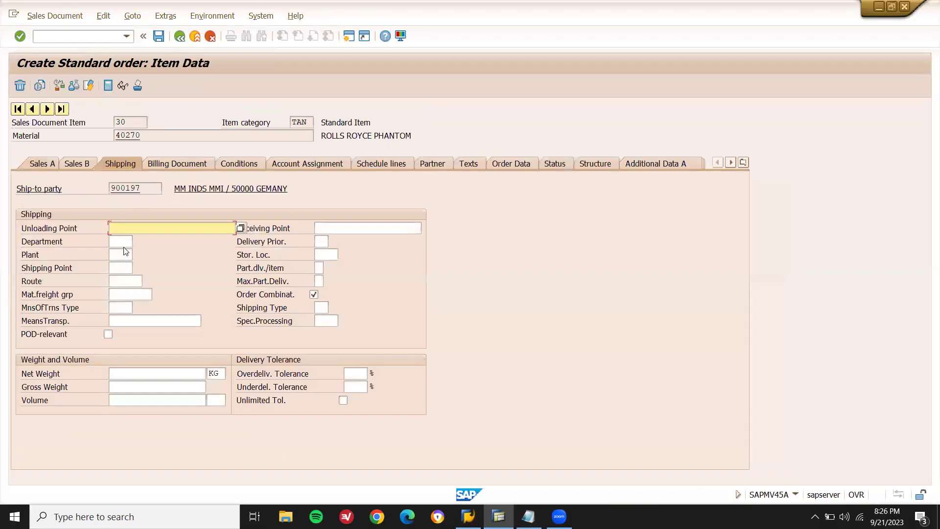
pyautogui.click(119, 255)
pyautogui.click(120, 266)
pyautogui.press('Return')
pyautogui.click(330, 255)
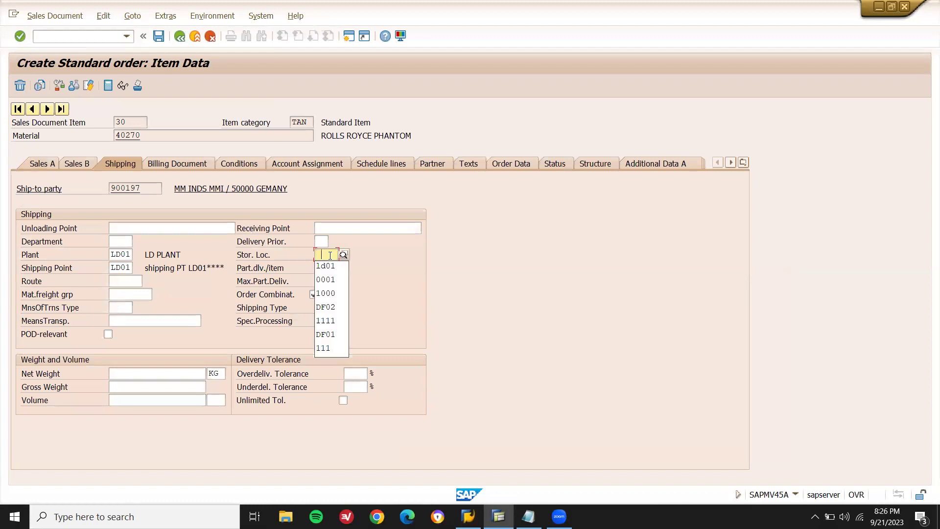
pyautogui.click(326, 265)
pyautogui.press('Return')
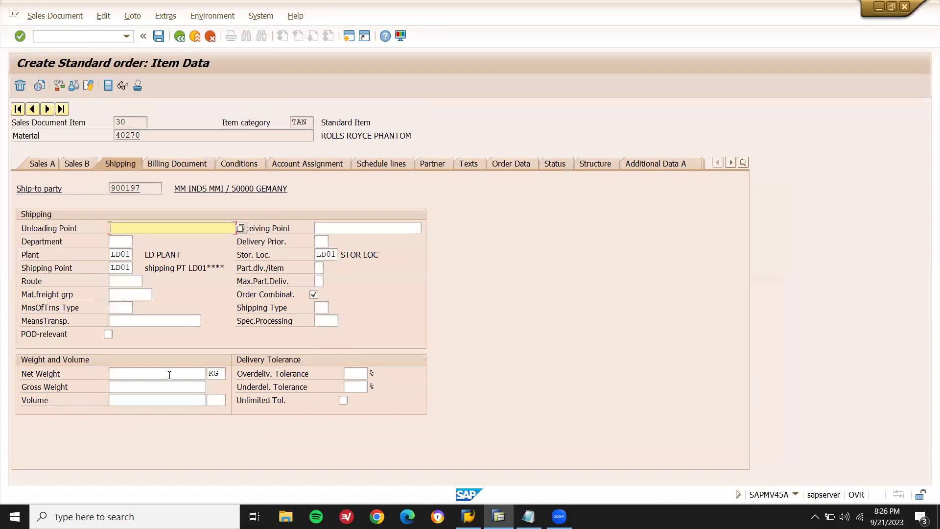
# Set item 30's net weight and gross weight to 10 KG and save the standard order
pyautogui.click(169, 375)
pyautogui.press('Tab')
pyautogui.write('10')
pyautogui.press('Return')
pyautogui.hotkey('ctrl', 's')
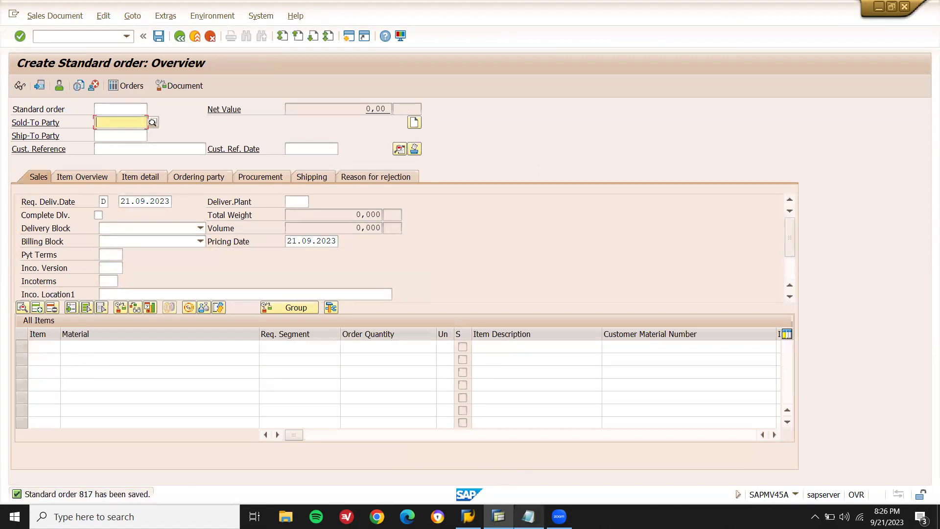
# Switch to Notepad and record the saved standard order's number on a new line below the customer entry
pyautogui.click(528, 516)
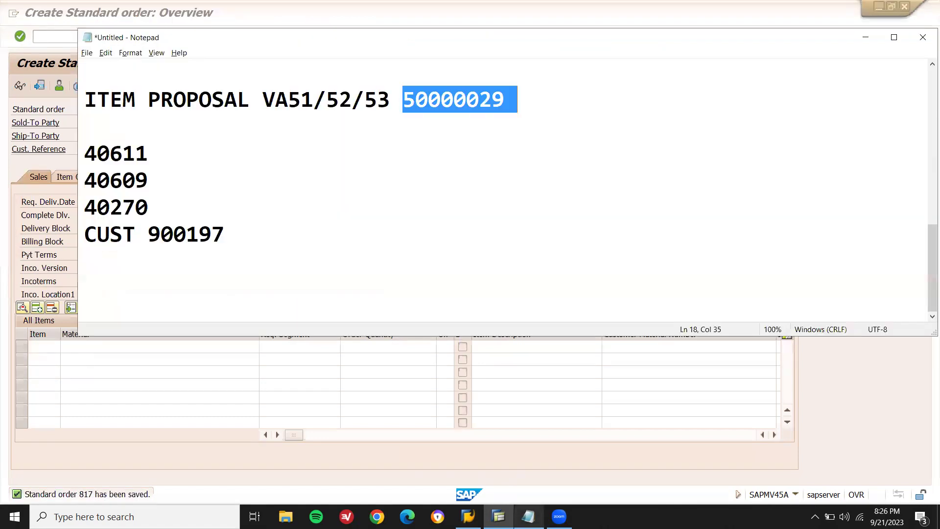
pyautogui.click(379, 276)
pyautogui.write('817')
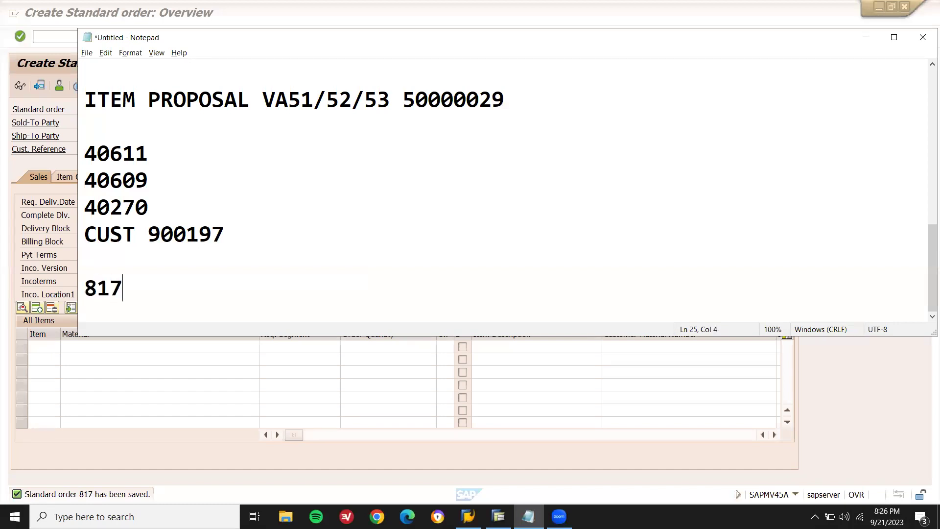
pyautogui.press('Return')
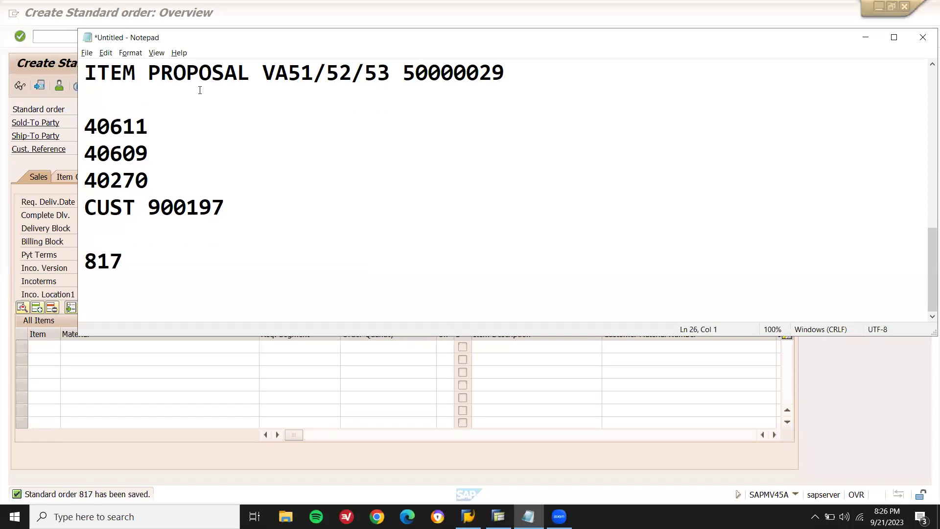
# Switch to SAP, start transaction VL01N and open a new outbound delivery for the saved standard order at shipping point LD01
pyautogui.click(44, 24)
pyautogui.click(93, 35)
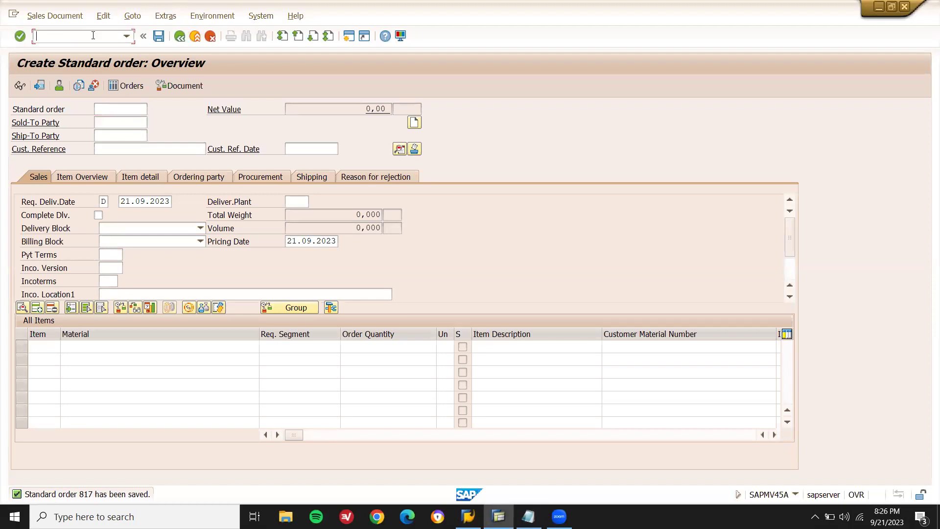
pyautogui.write('/nvl01n')
pyautogui.press('Return')
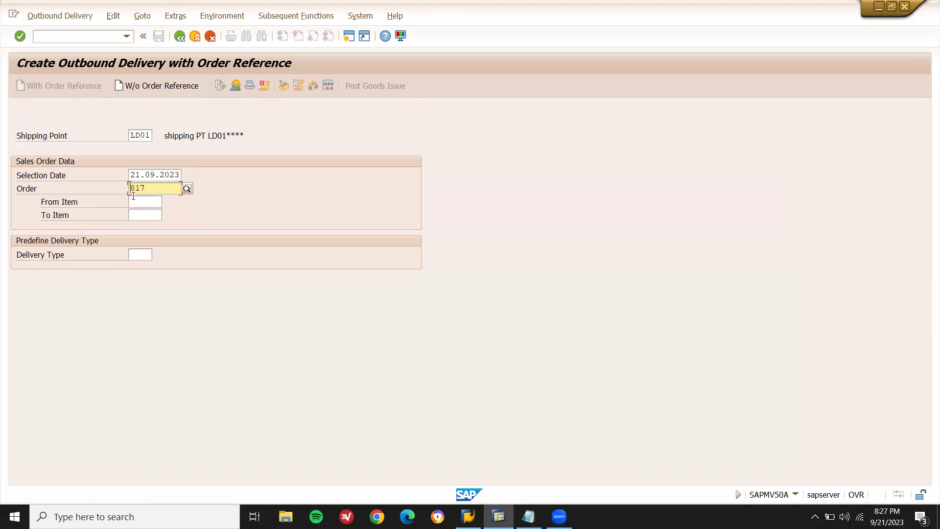
pyautogui.moveTo(160, 191); pyautogui.dragTo(126, 190)
pyautogui.press('Return')
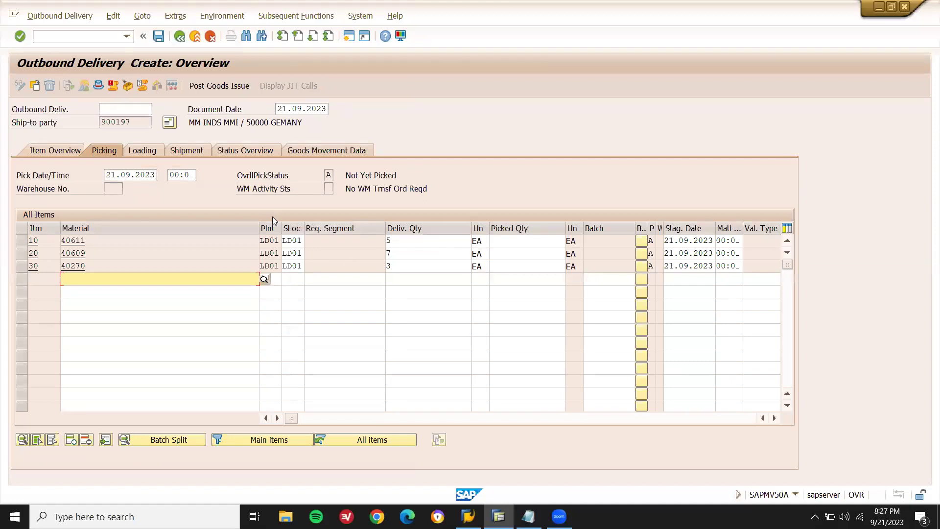
# Enter picked quantities of 5, 7 and 3 for delivery items 10, 20 and 30 and post the goods issue
pyautogui.click(529, 239)
pyautogui.write('5')
pyautogui.press('Tab')
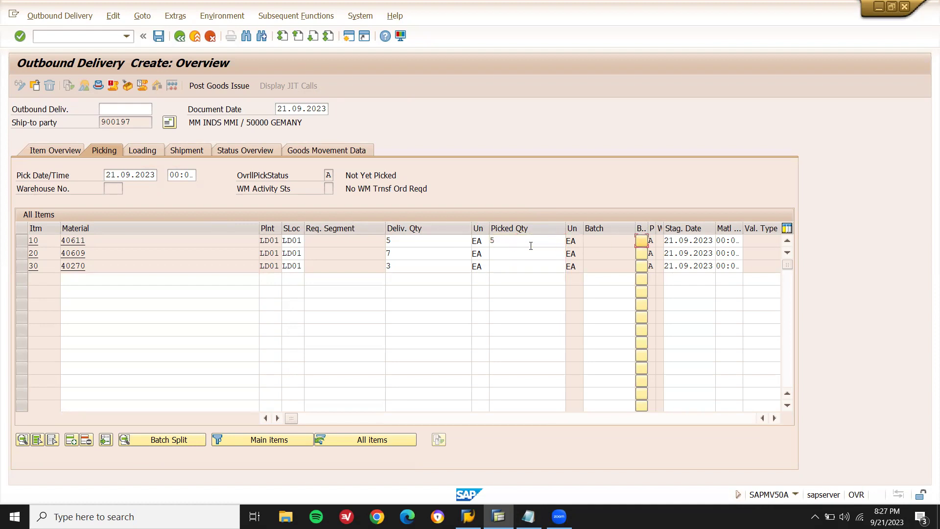
pyautogui.click(533, 252)
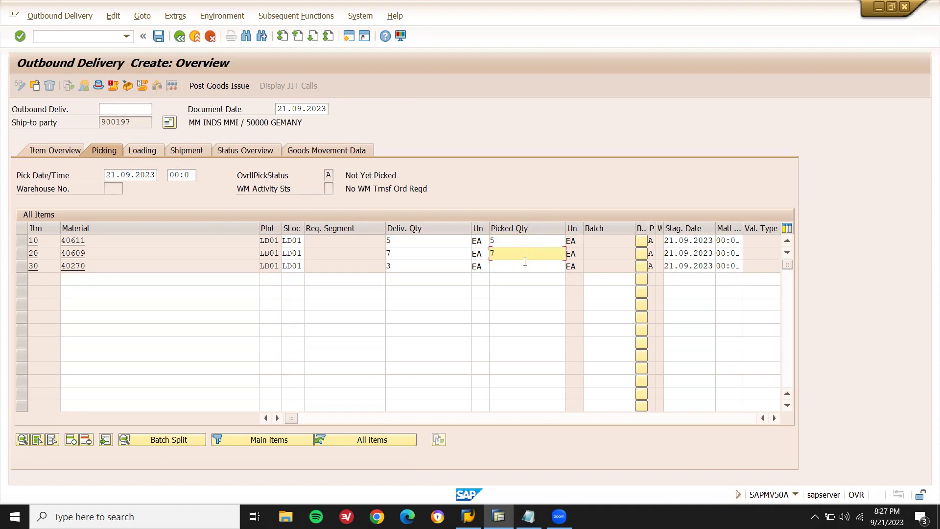
pyautogui.click(523, 267)
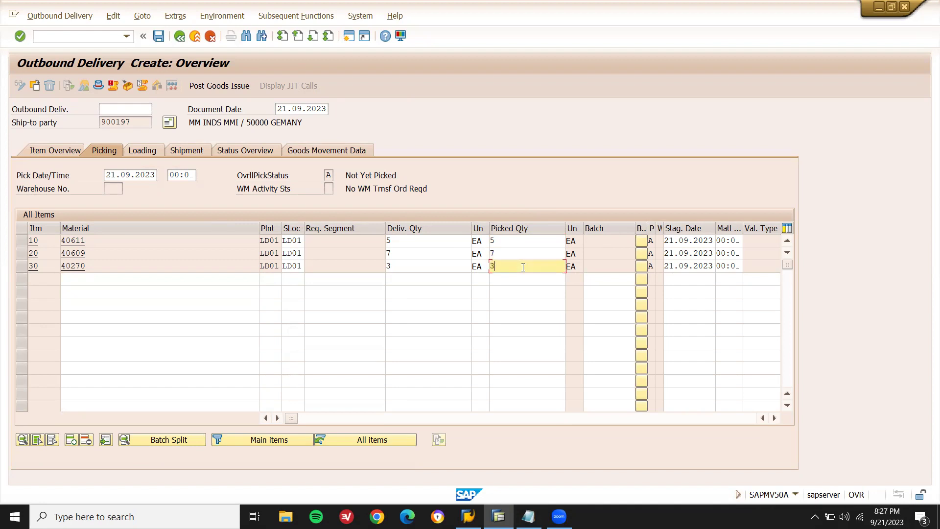
pyautogui.press('Return')
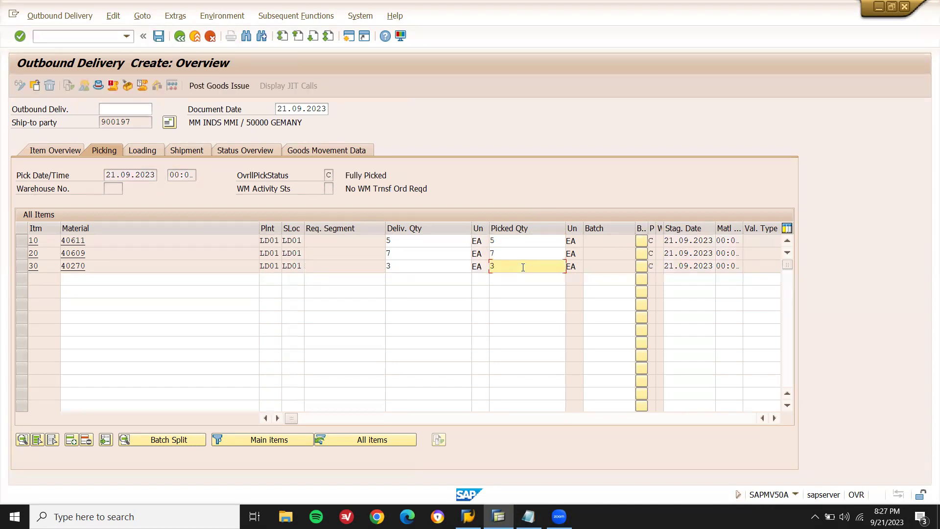
pyautogui.click(233, 89)
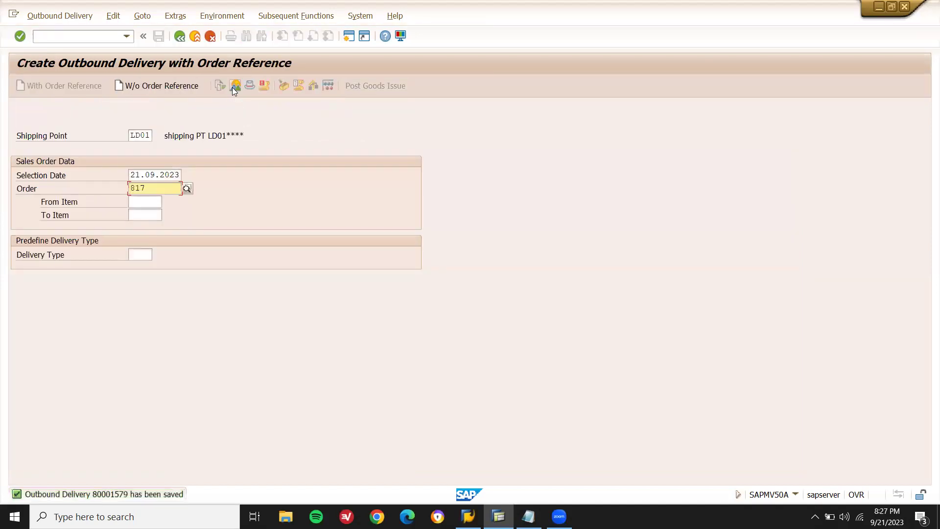
# Start transaction VF01, open the billing items for the new outbound delivery and save the invoice
pyautogui.press('F3')
pyautogui.write('VF01')
pyautogui.press('Return')
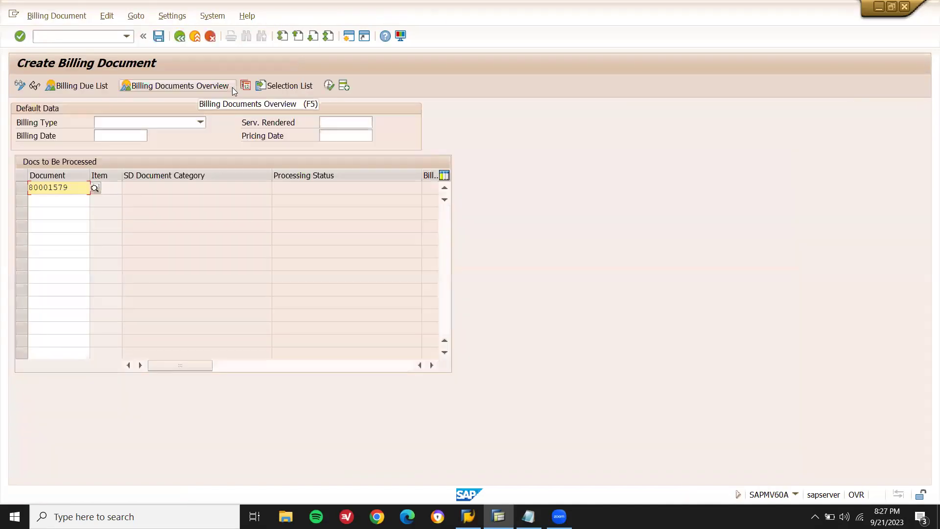
pyautogui.click(233, 87)
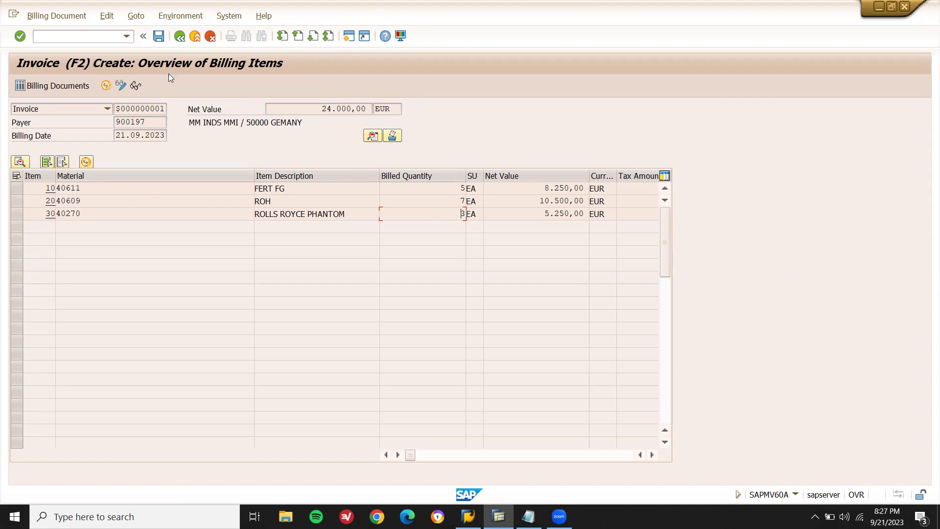
pyautogui.hotkey('ctrl', 's')
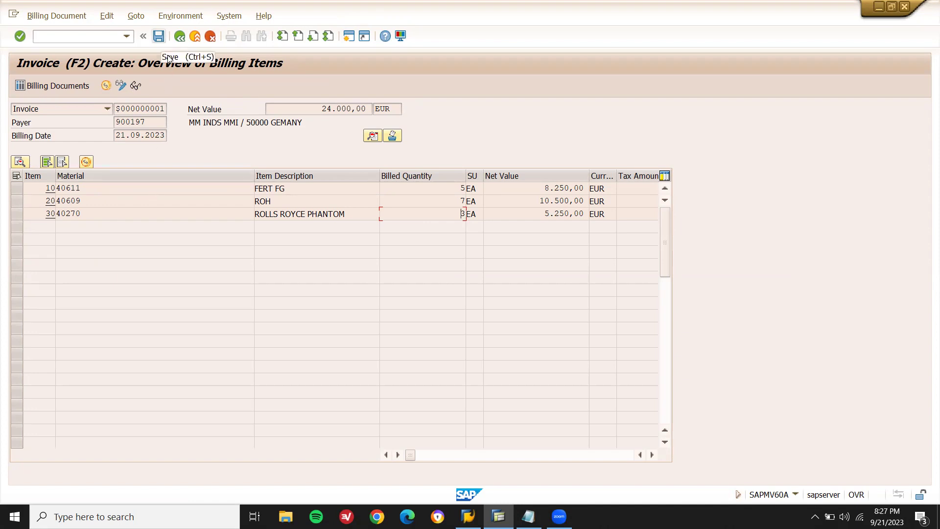